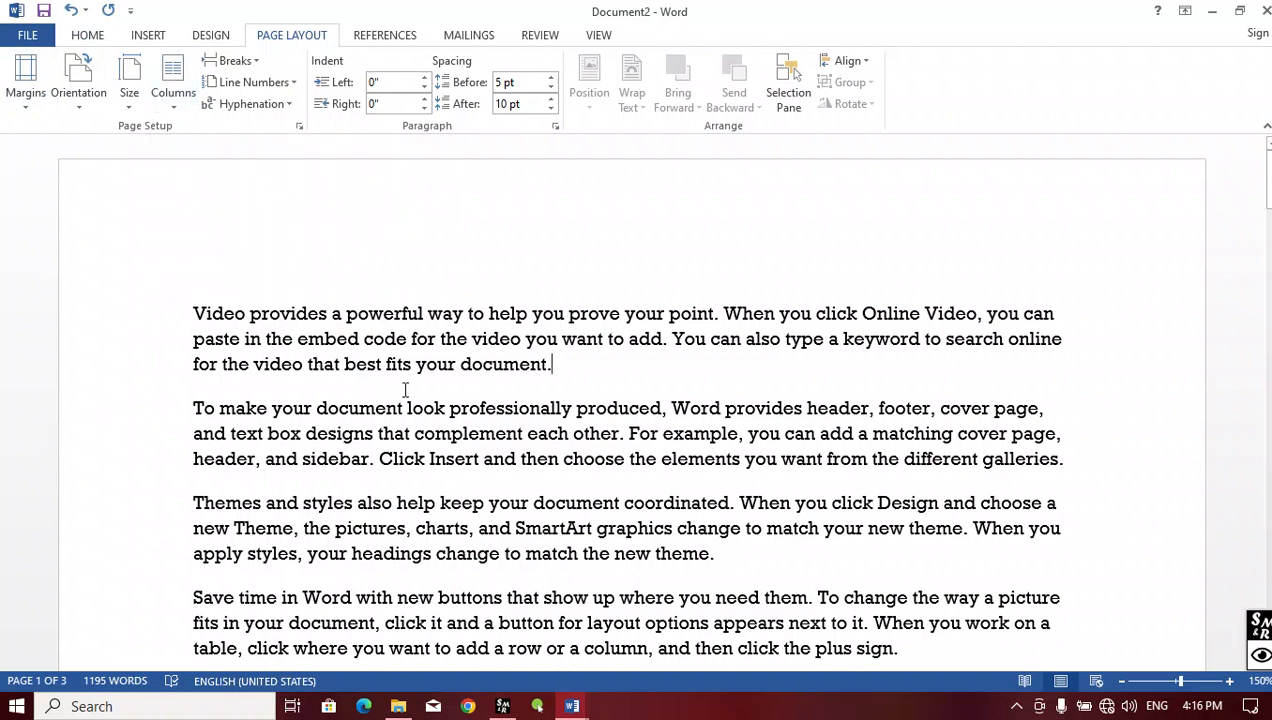
left_click(233, 60)
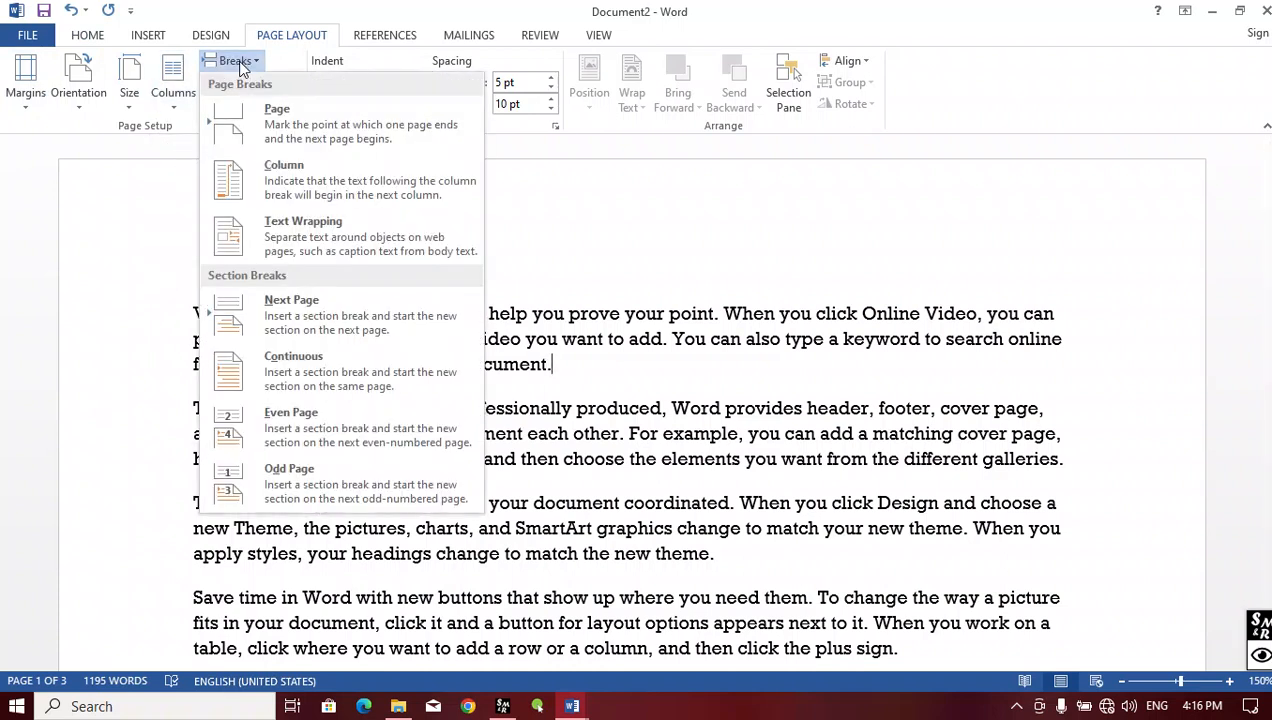
left_click(605, 390)
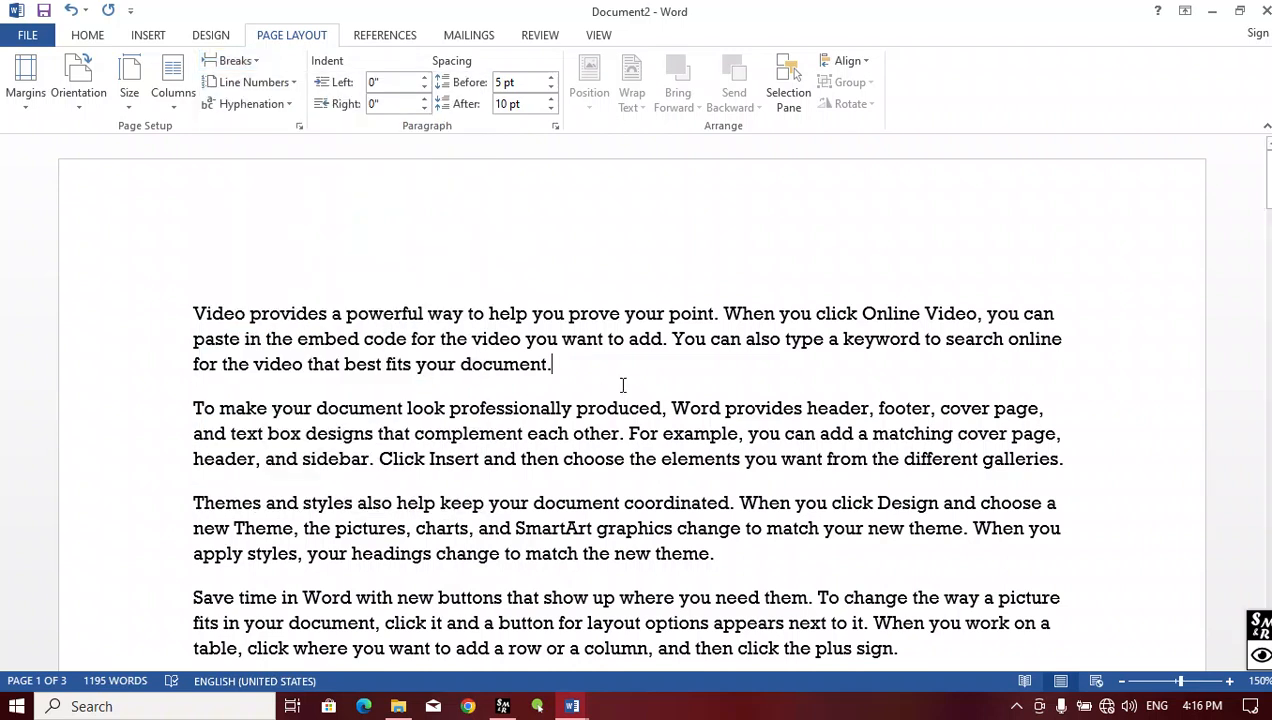
left_click(293, 84)
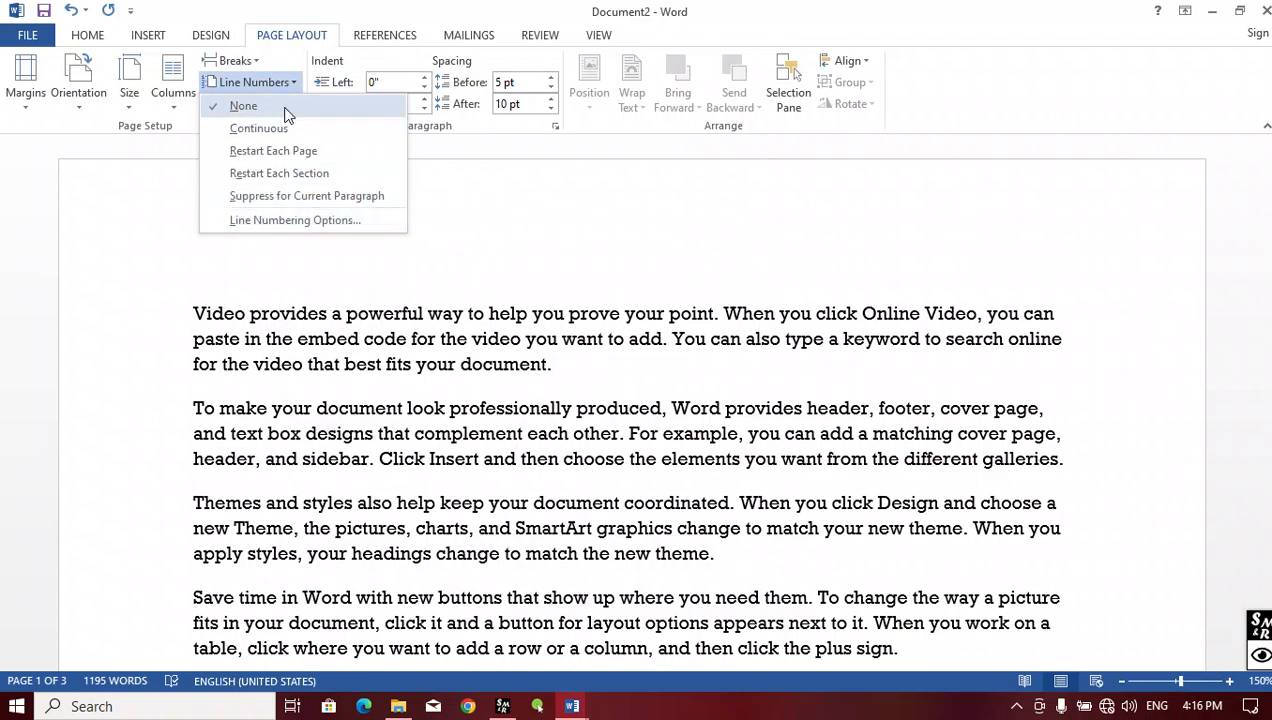
left_click(590, 374)
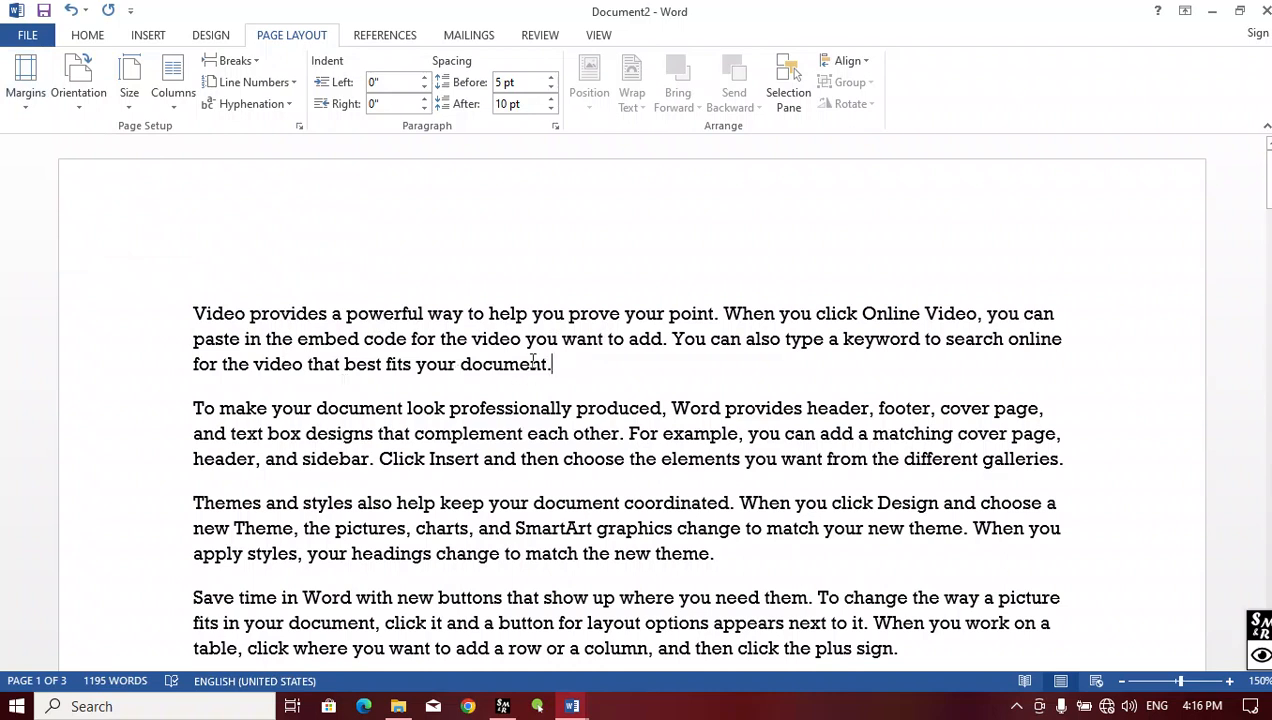
scroll(488, 326, "down", 5)
scroll(488, 326, "up", 5)
scroll(779, 425, "down", 10)
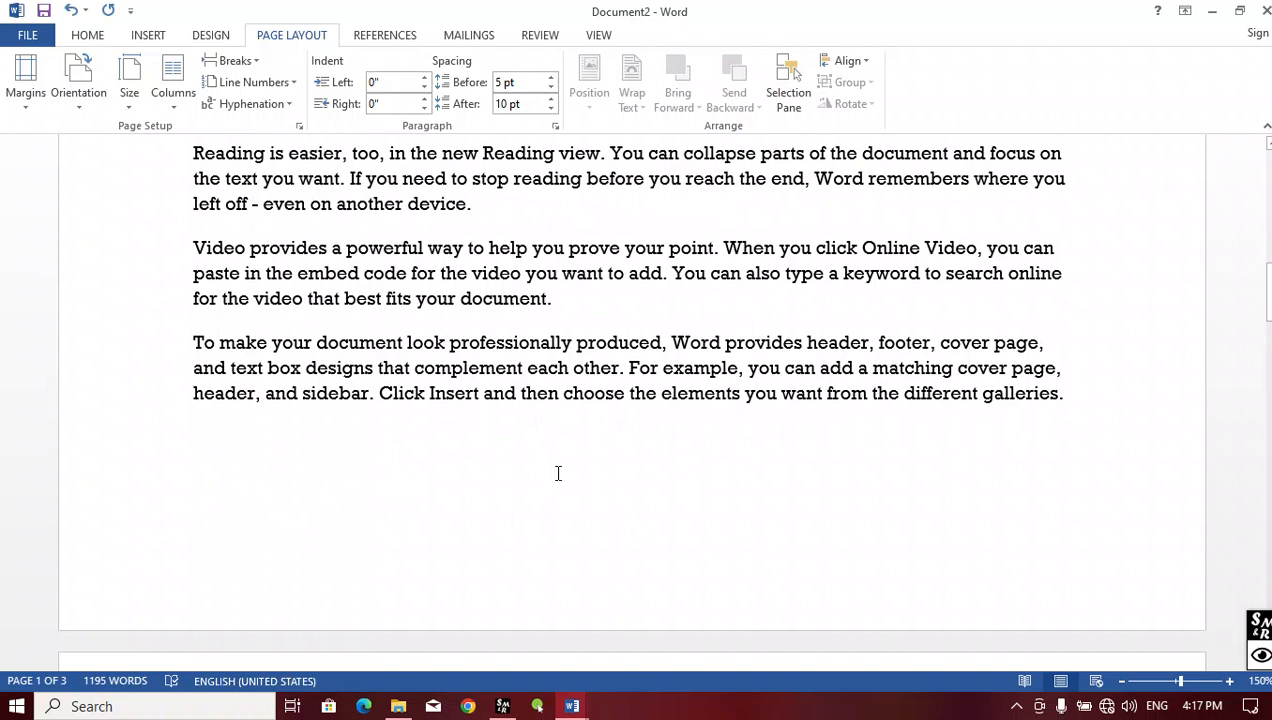
scroll(564, 481, "up", 10)
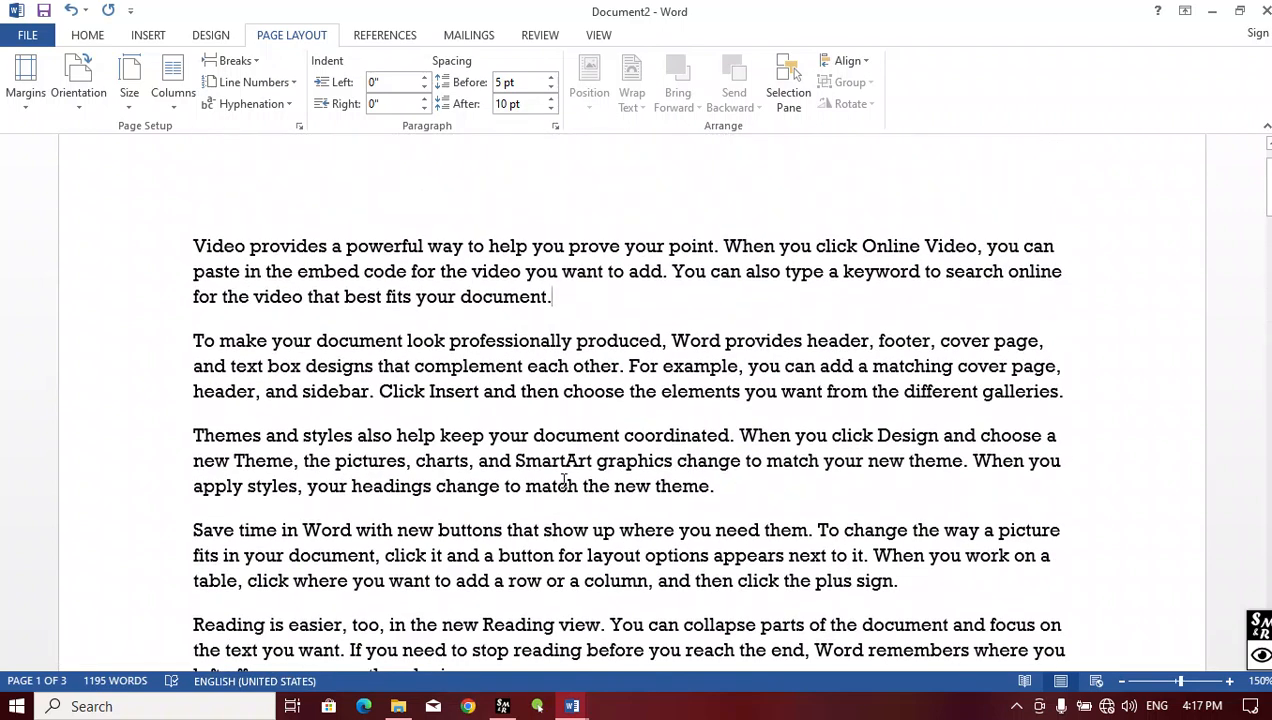
scroll(564, 481, "up", 1)
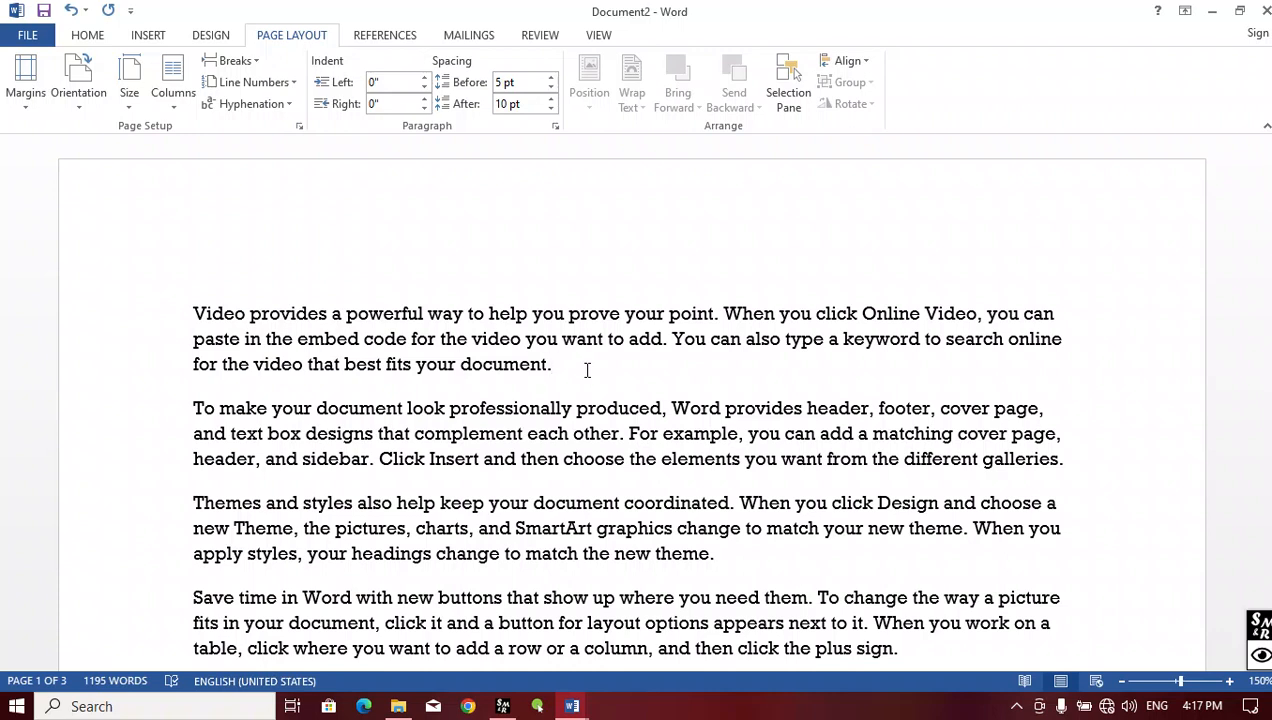
- Apply the Narrow margin preset to the document and return the margins to the Normal preset
left_click(28, 100)
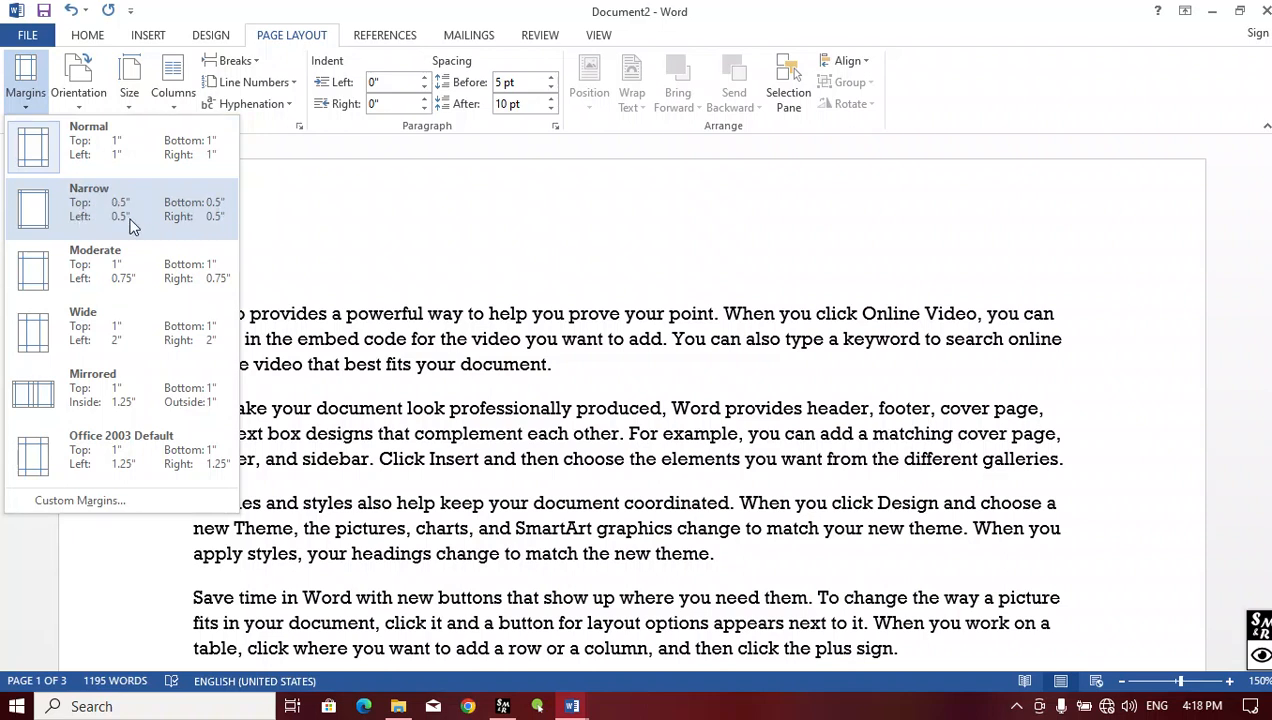
left_click(204, 227)
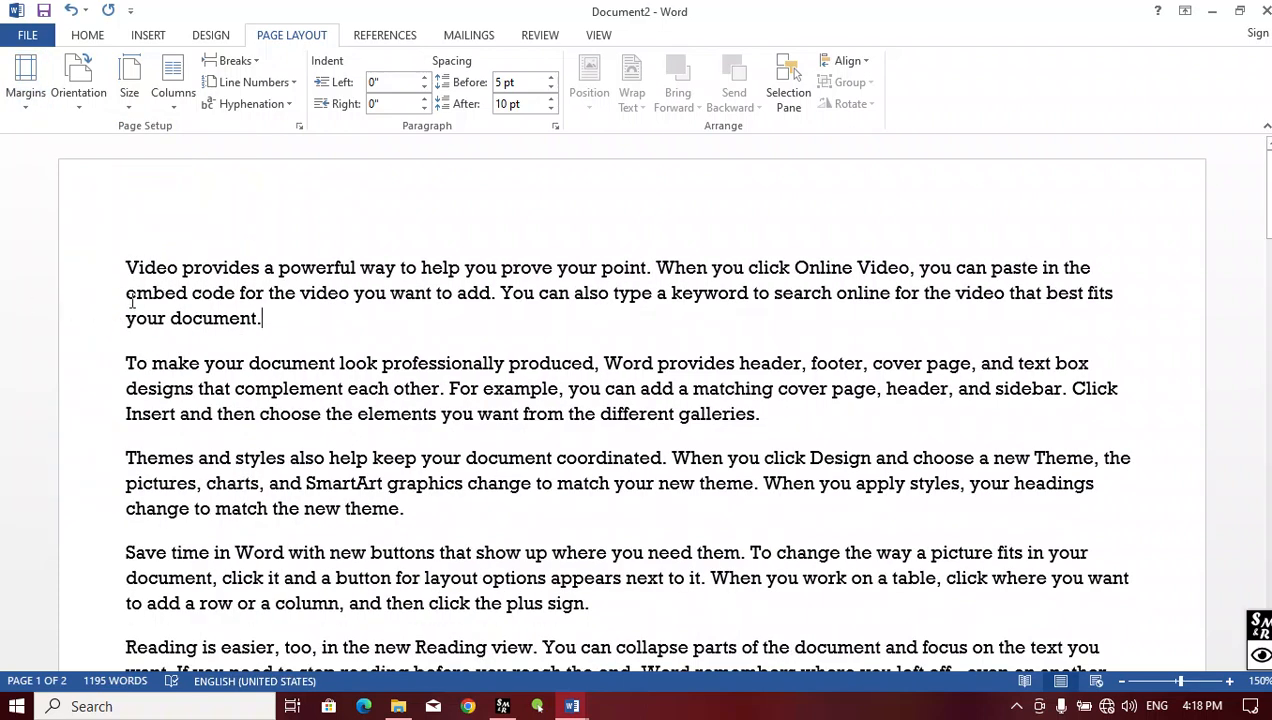
left_click(26, 108)
left_click(80, 148)
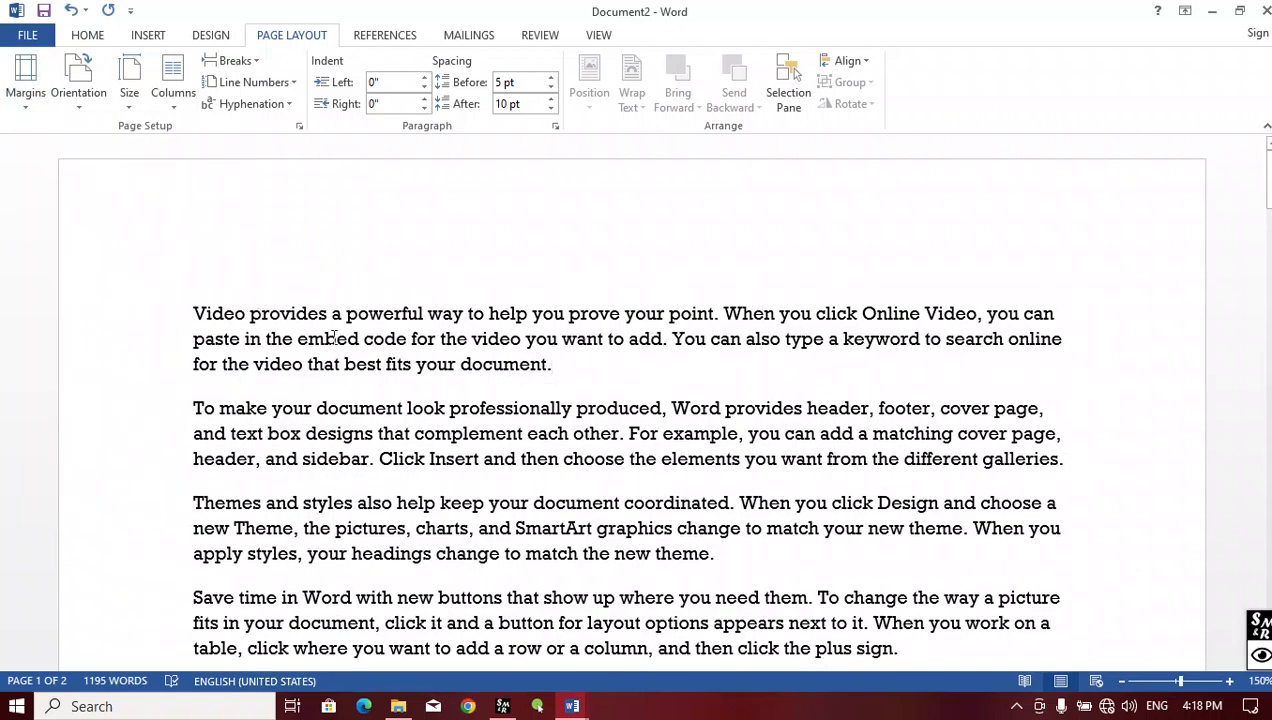
scroll(366, 315, "down", 1)
scroll(366, 315, "down", 3)
scroll(368, 315, "up", 2)
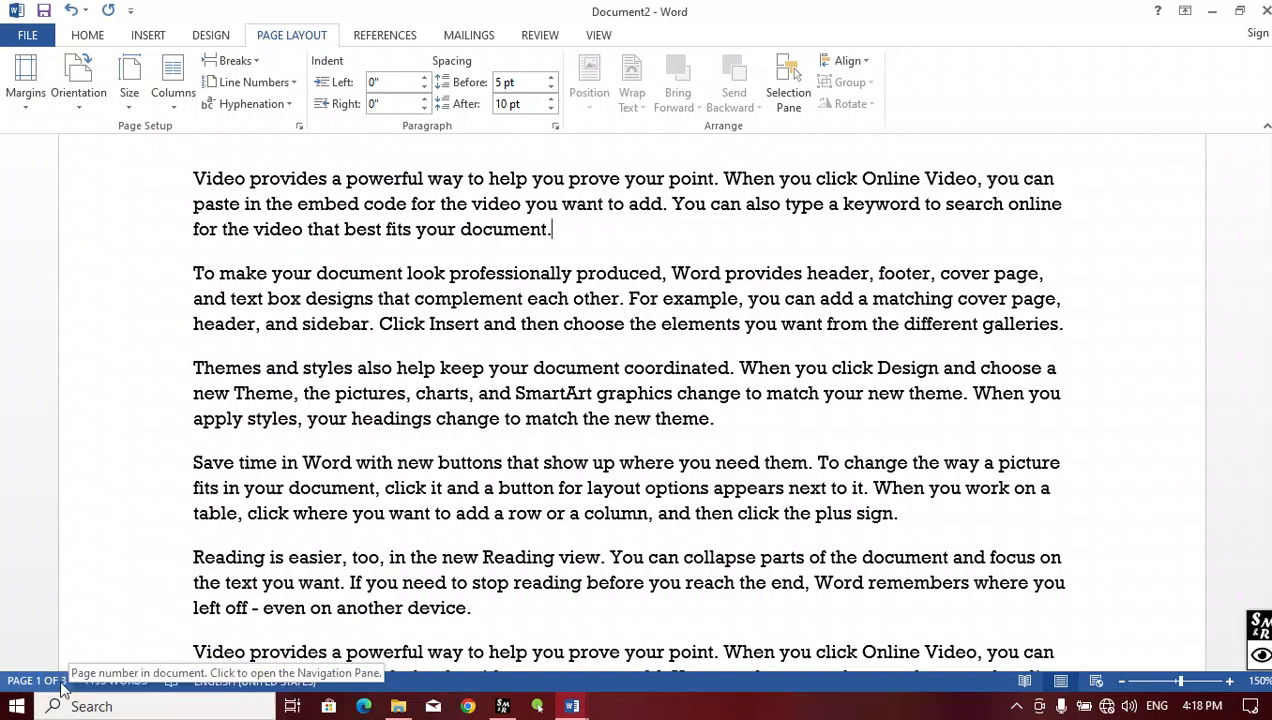
scroll(256, 497, "up", 3)
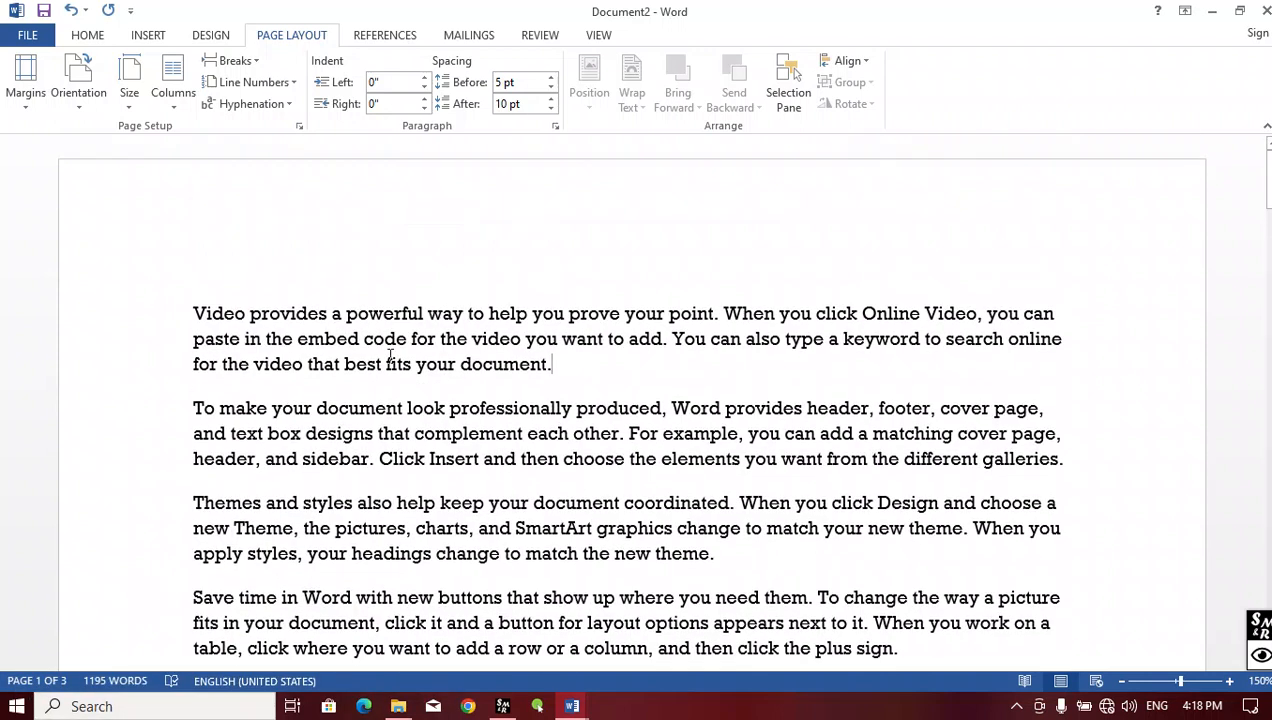
- Set the document's page margins to the Narrow preset, 0.5" on every side
left_click(600, 364)
left_click(26, 100)
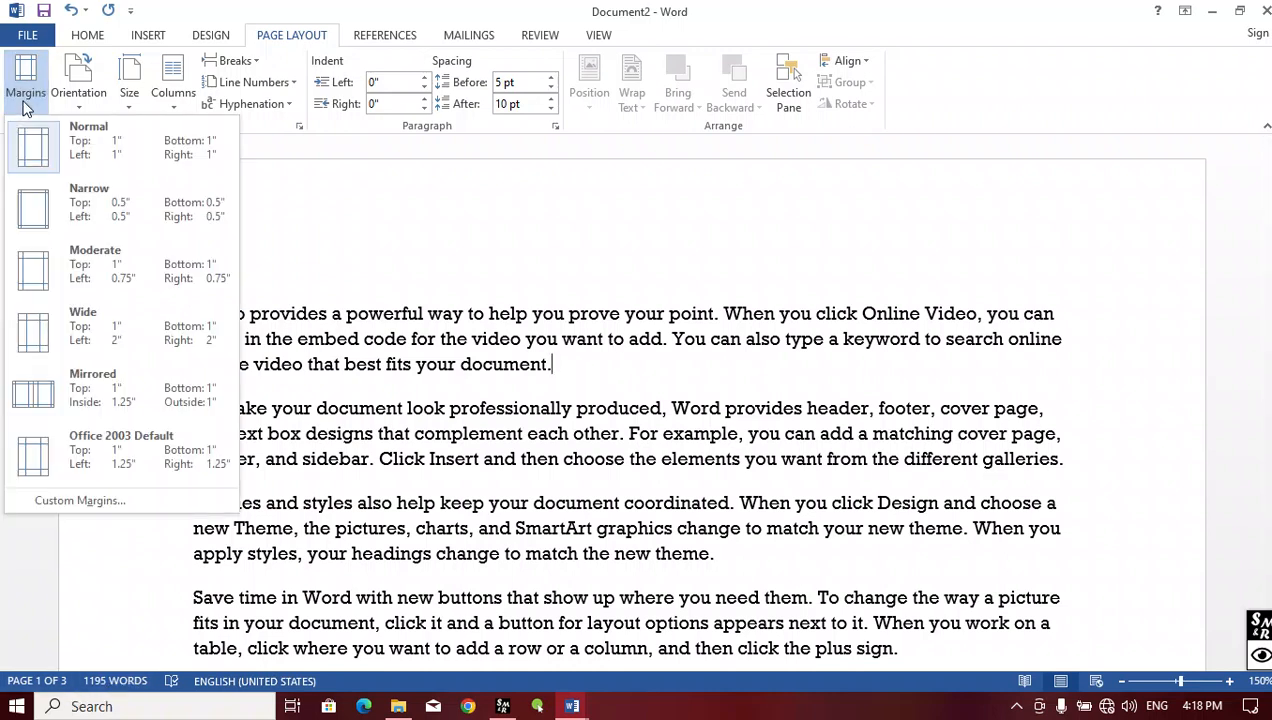
left_click(106, 229)
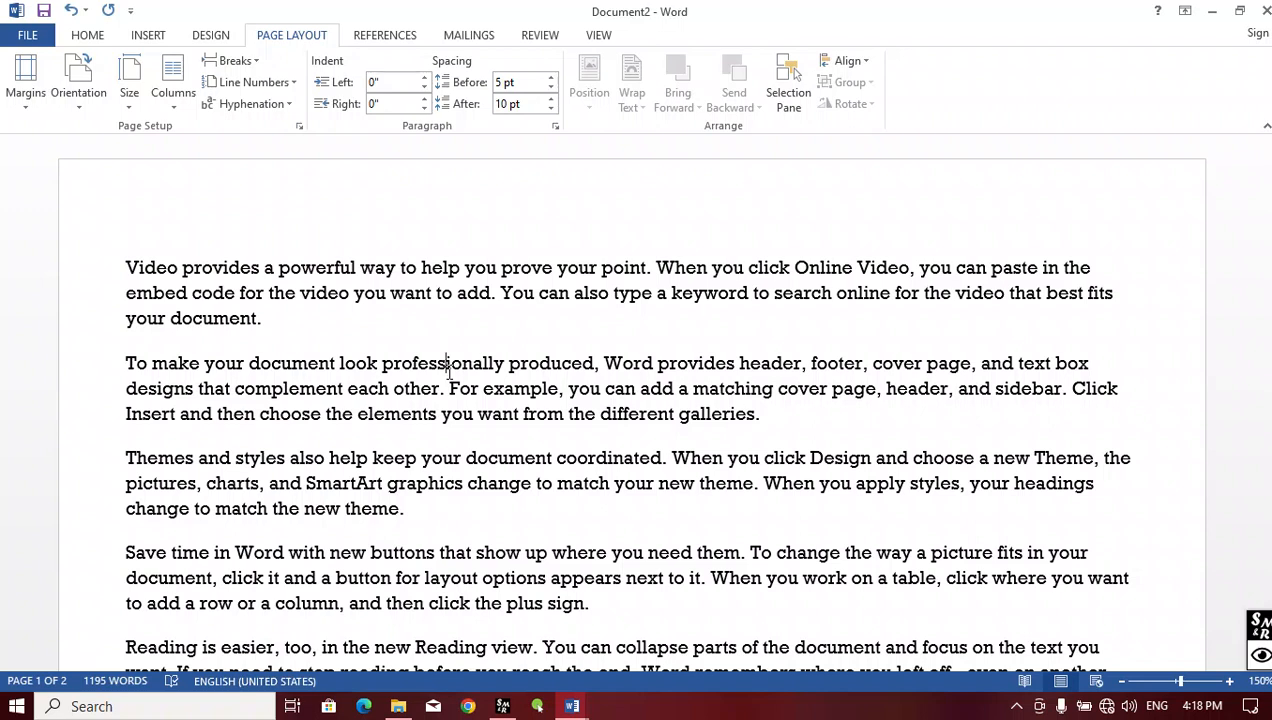
- Define custom page margins for the whole document with a top margin of 0.8" and a bottom margin of 0.9"
left_click(30, 98)
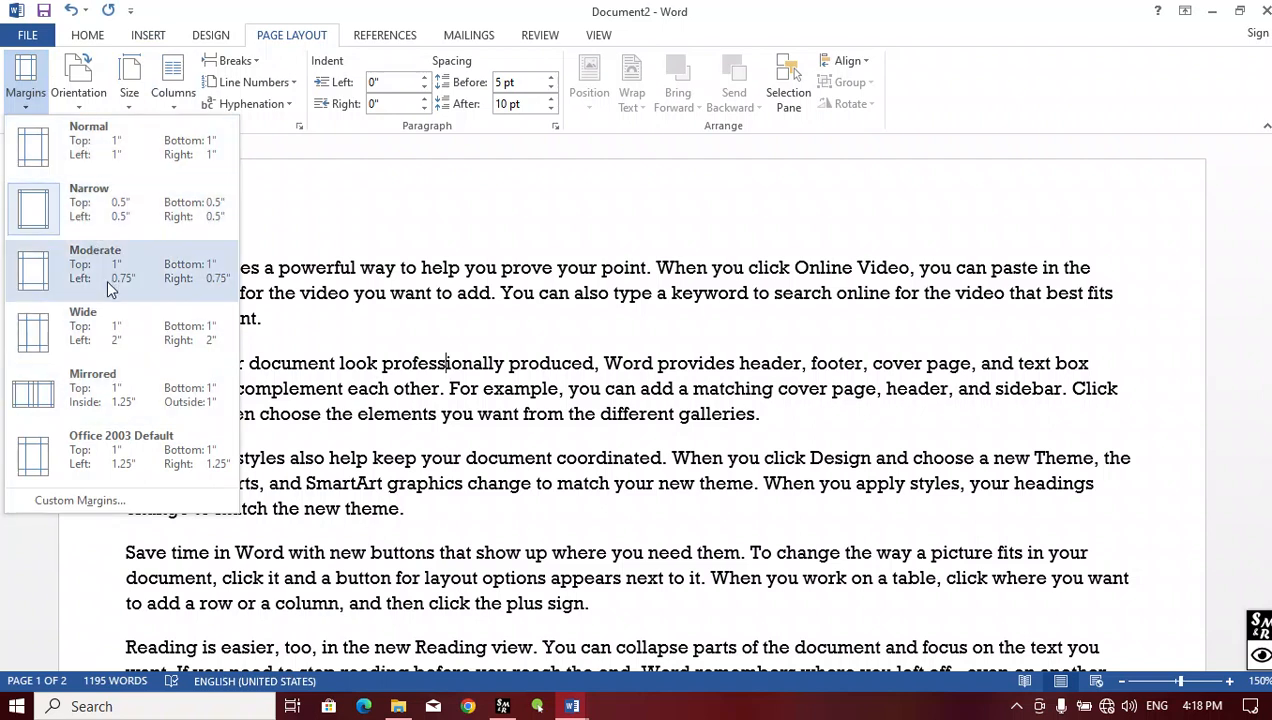
left_click(103, 500)
left_click_drag(529, 99, 808, 61)
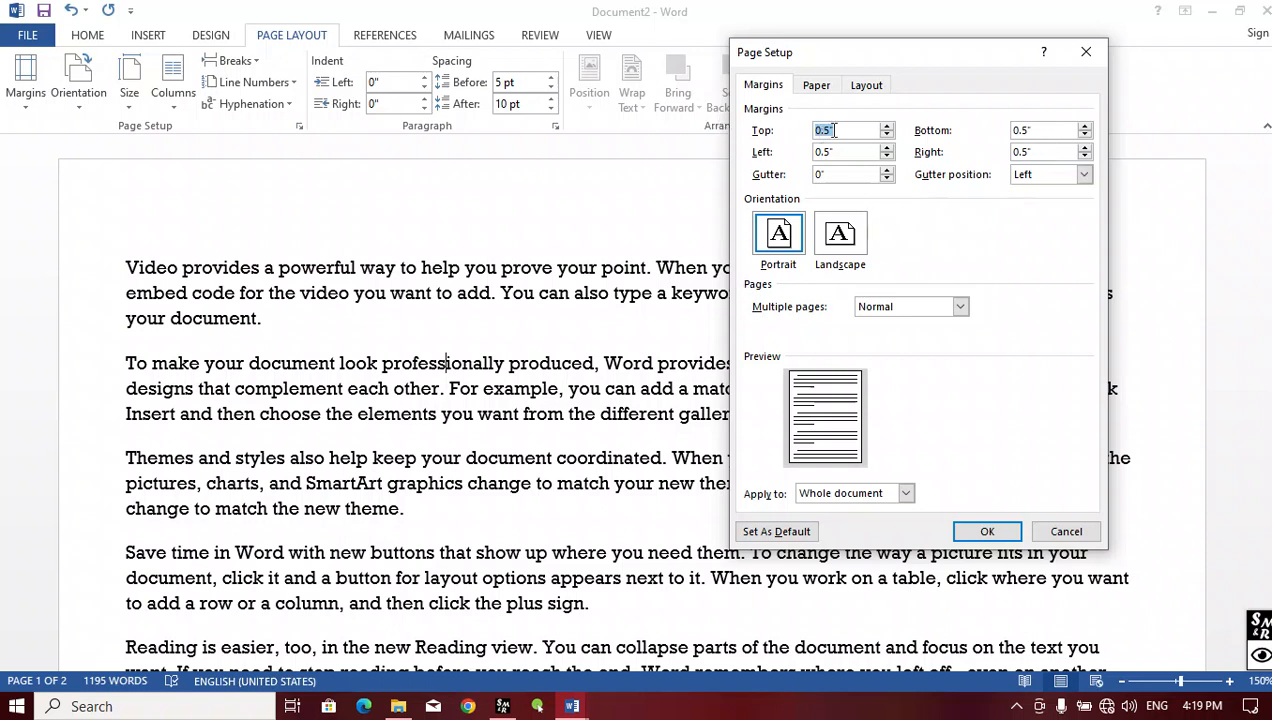
triple_click(887, 127)
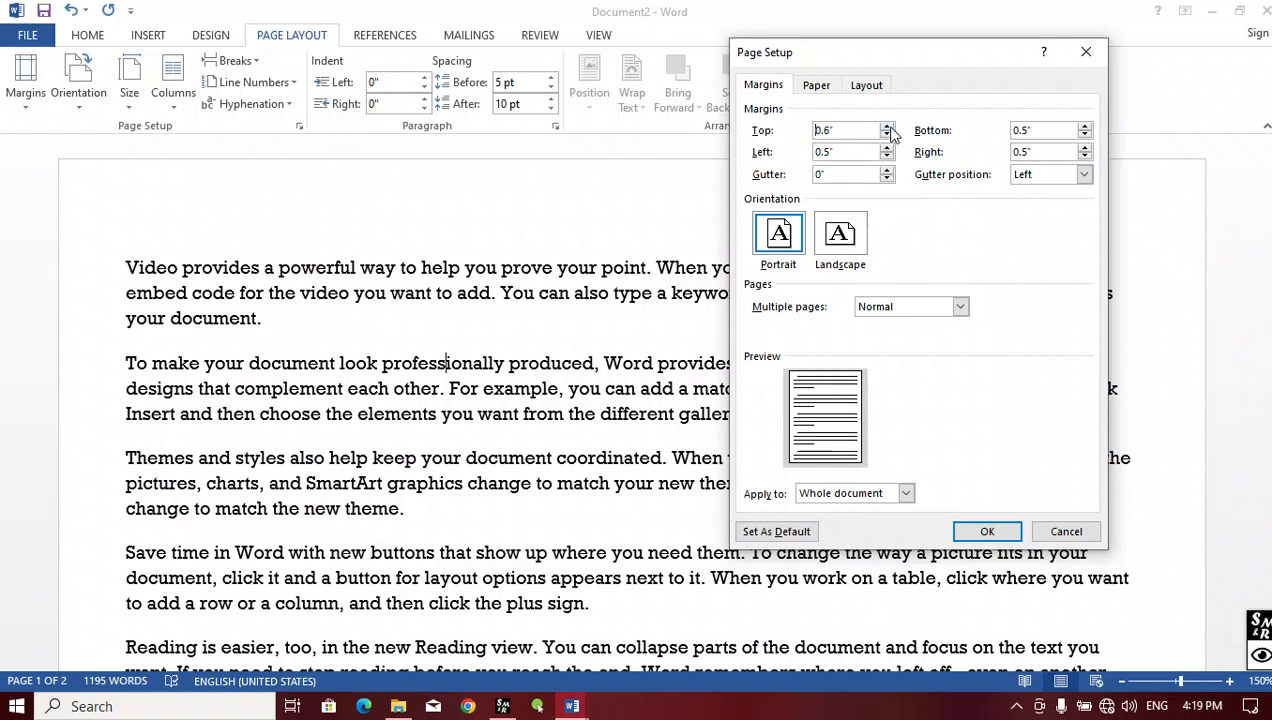
double_click(1084, 127)
double_click(1084, 127)
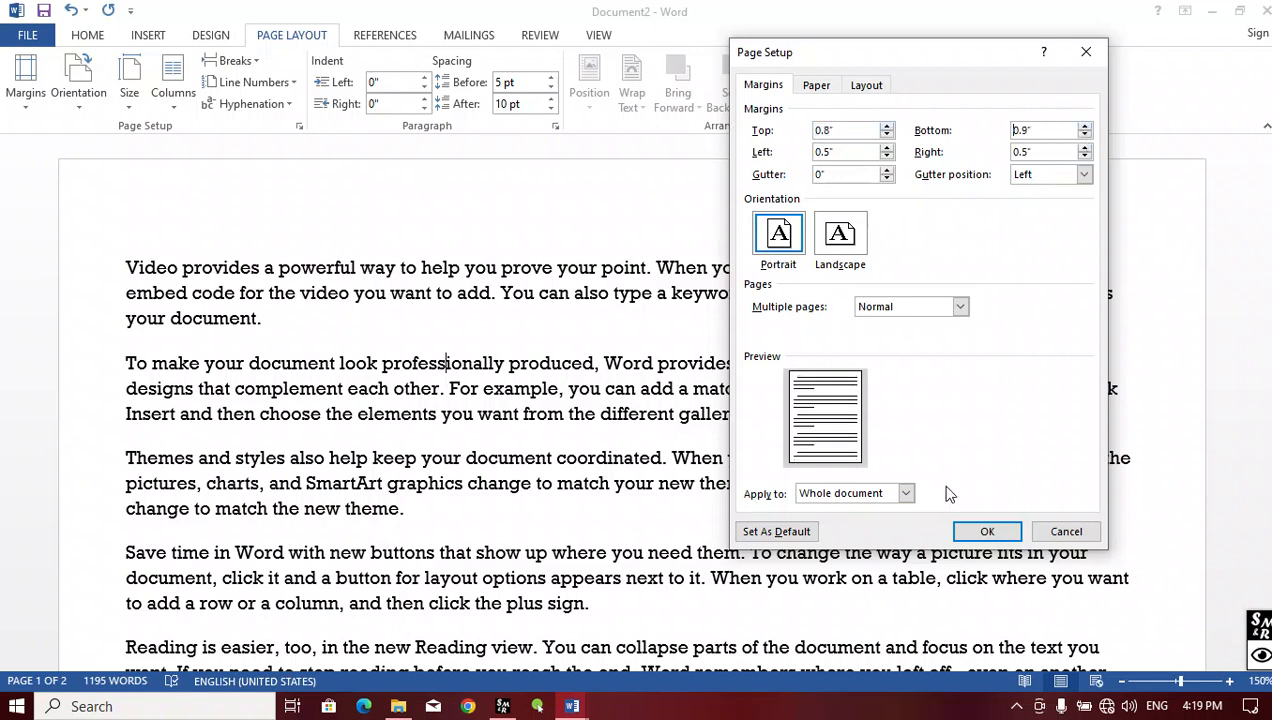
left_click(986, 531)
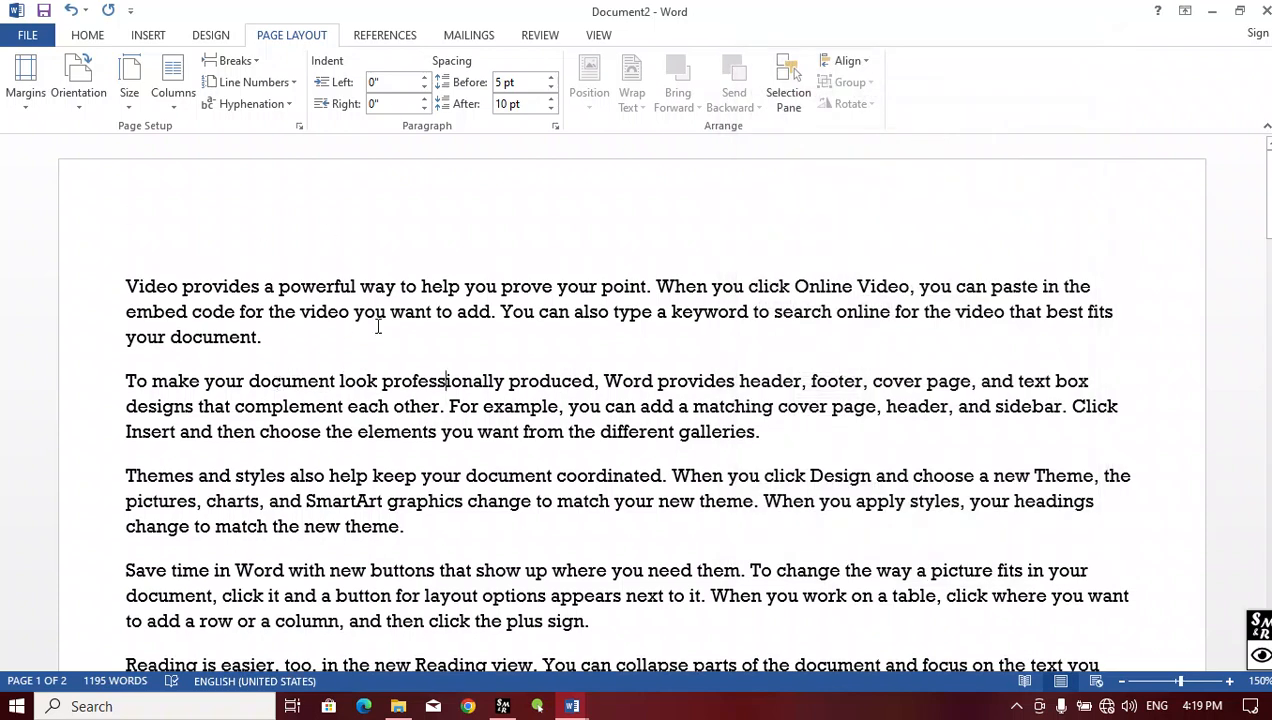
- Change the custom margins of the whole document to 0.2" top, 0.2" left, 0.2" right and 1.1" bottom
left_click(12, 110)
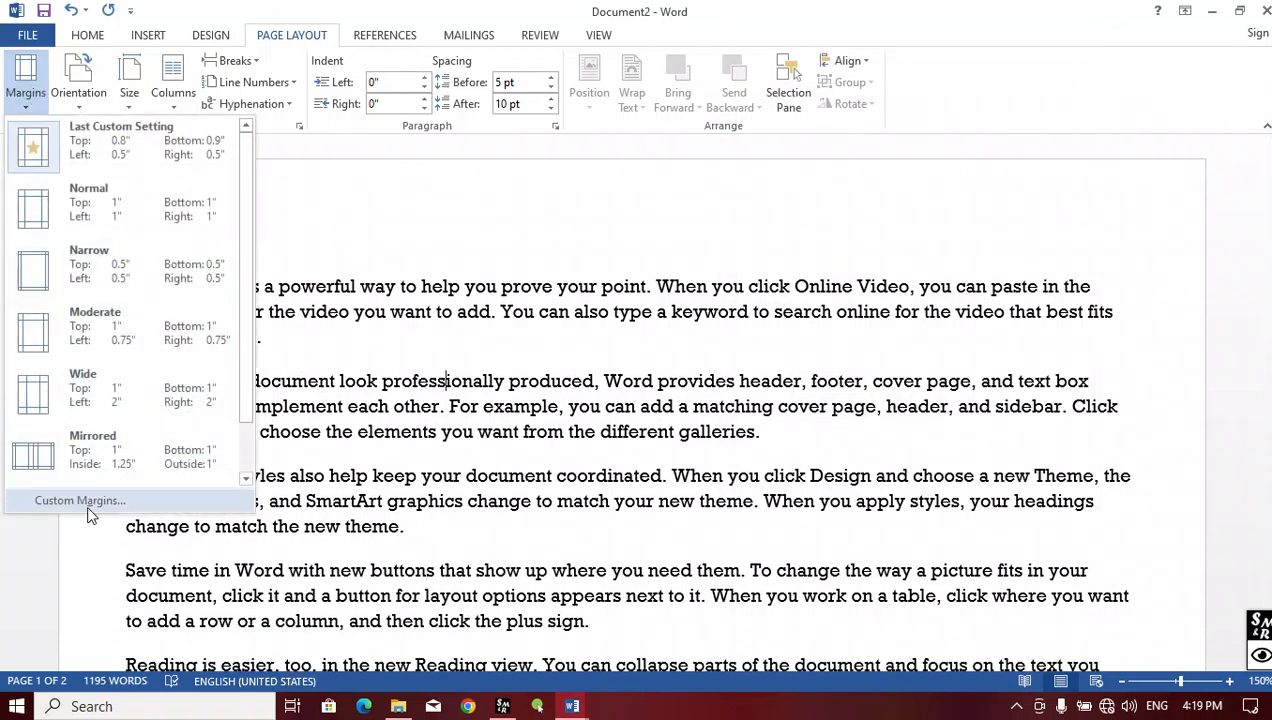
left_click(45, 497)
double_click(886, 136)
left_click(886, 136)
double_click(886, 136)
left_click(886, 136)
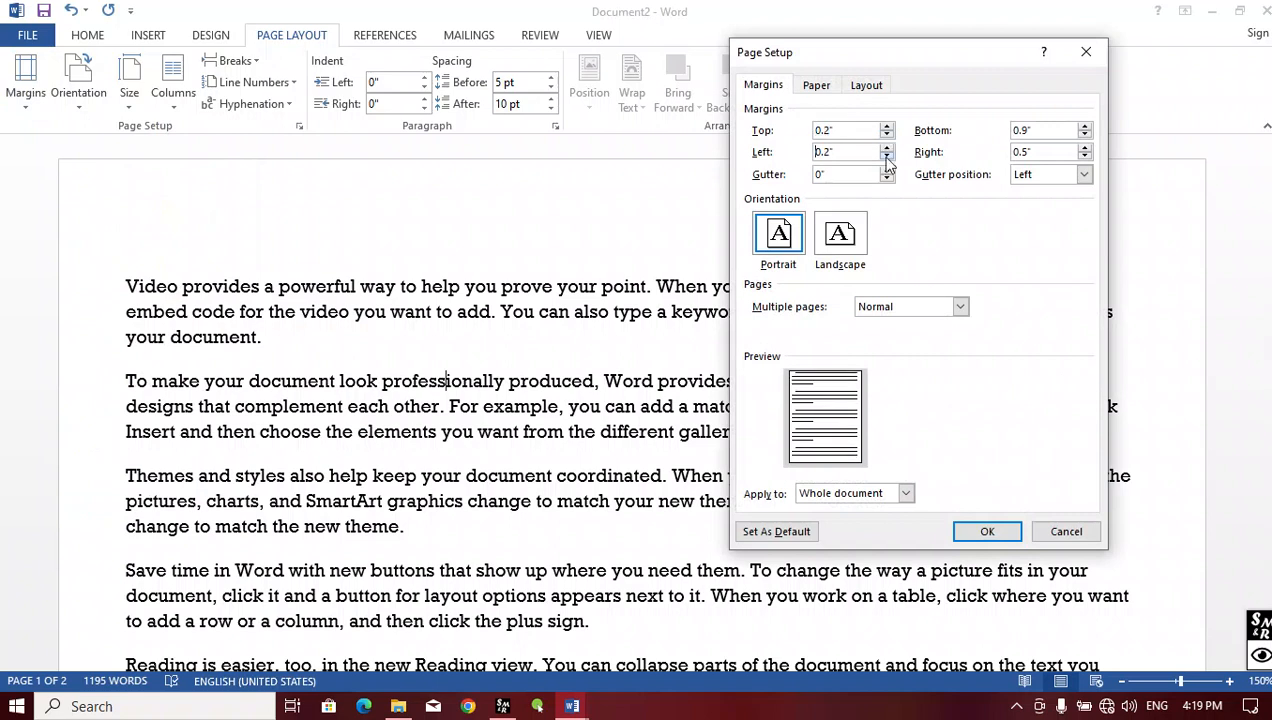
double_click(1085, 156)
left_click(1085, 156)
left_click(1085, 128)
left_click(1085, 128)
left_click(987, 530)
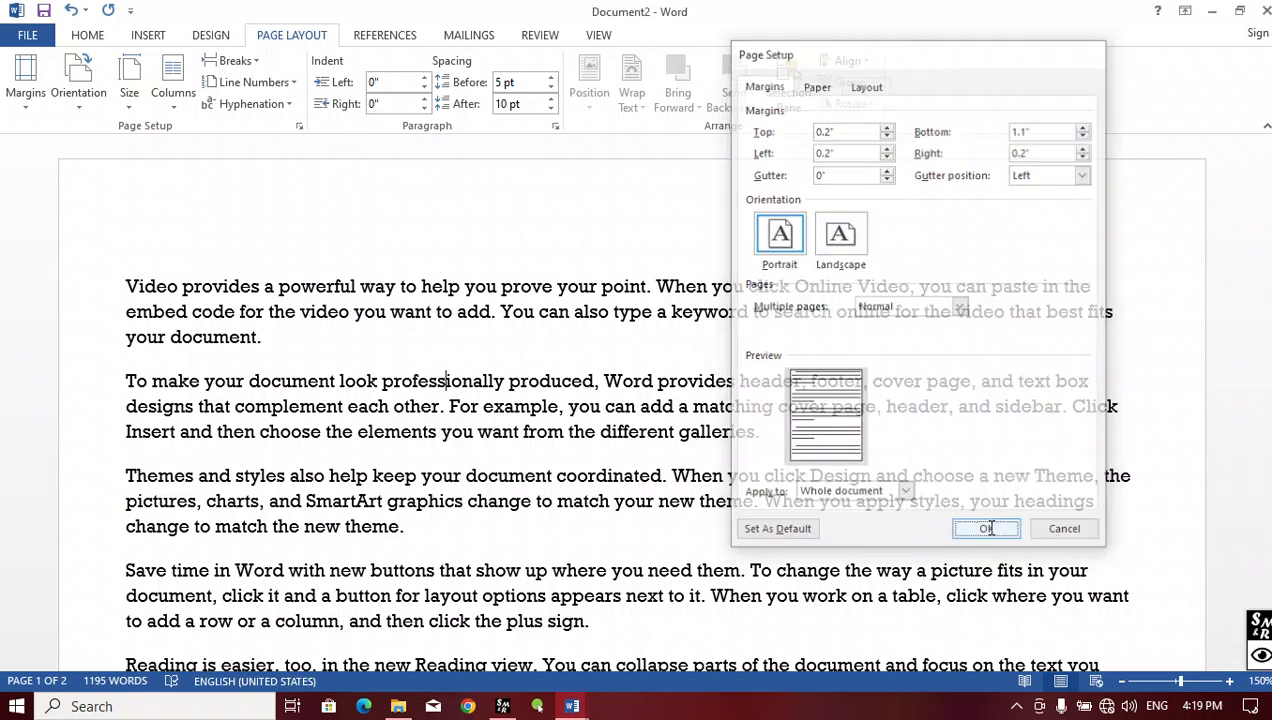
- Set the document's margins back to the Normal preset, 1" on every side
scroll(807, 403, "down", 3)
scroll(807, 403, "up", 3)
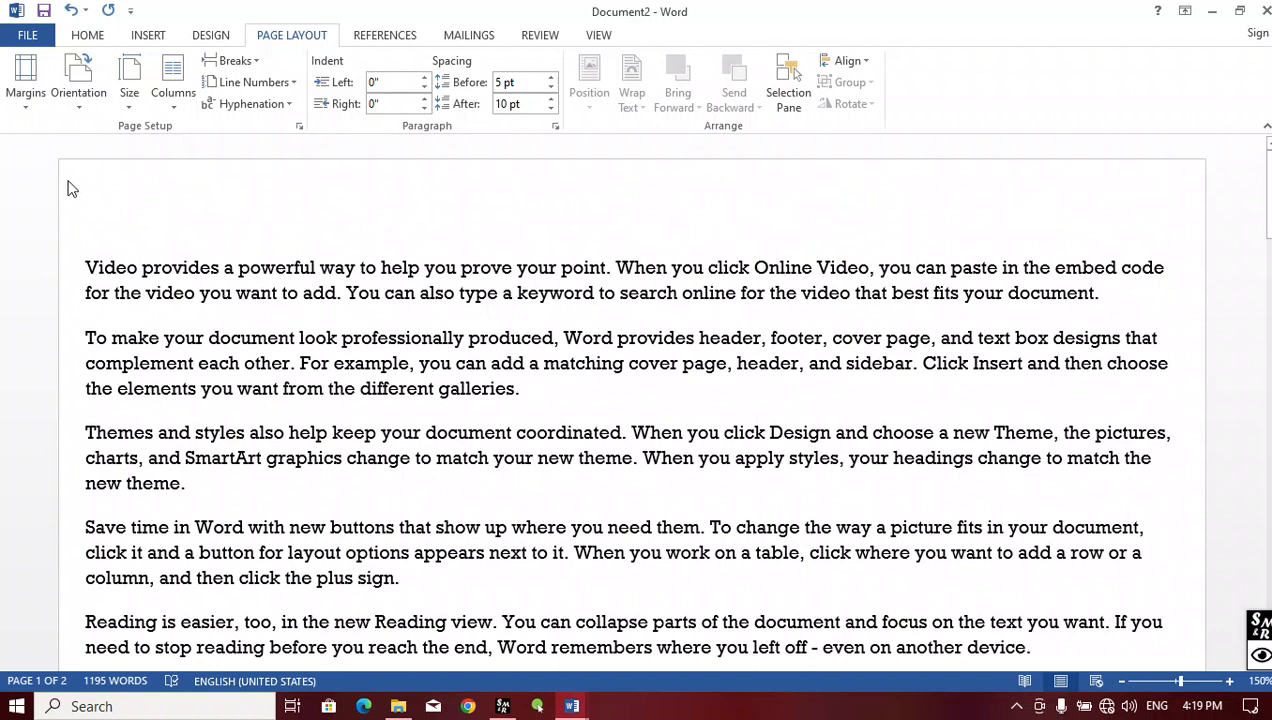
left_click(25, 106)
left_click(80, 200)
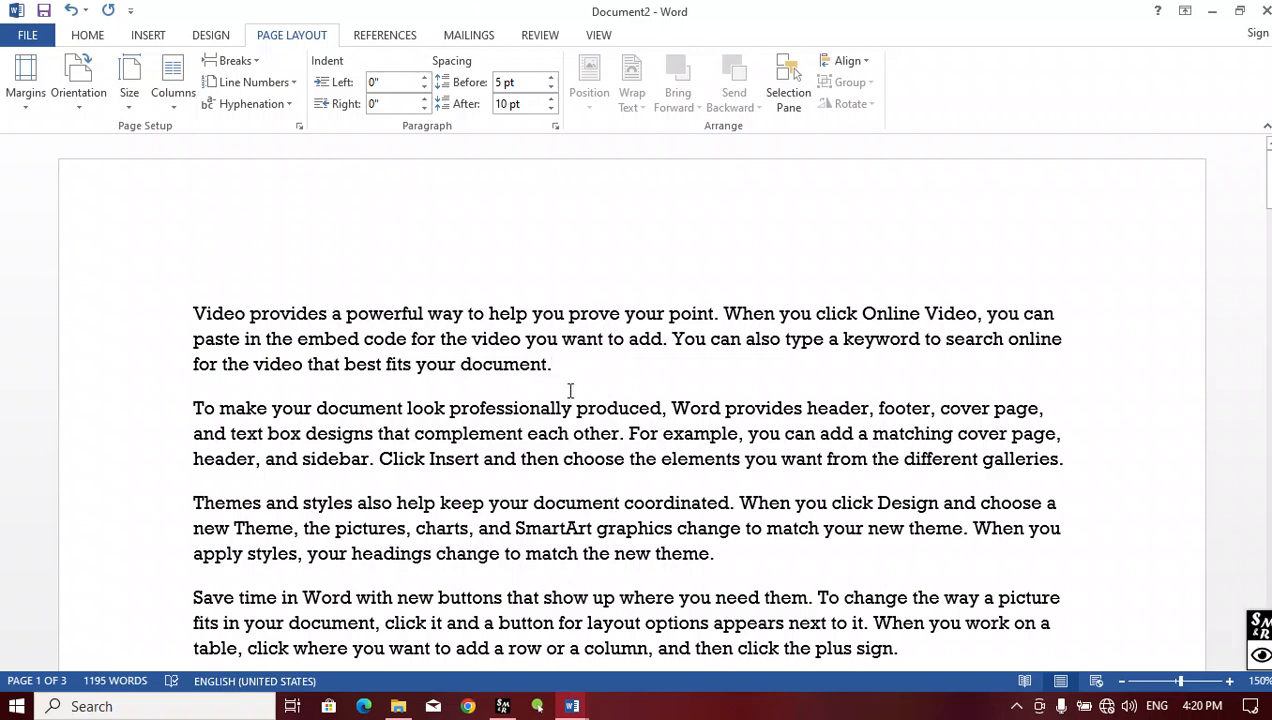
- Switch the page orientation to Landscape and return it to Portrait
left_click(82, 95)
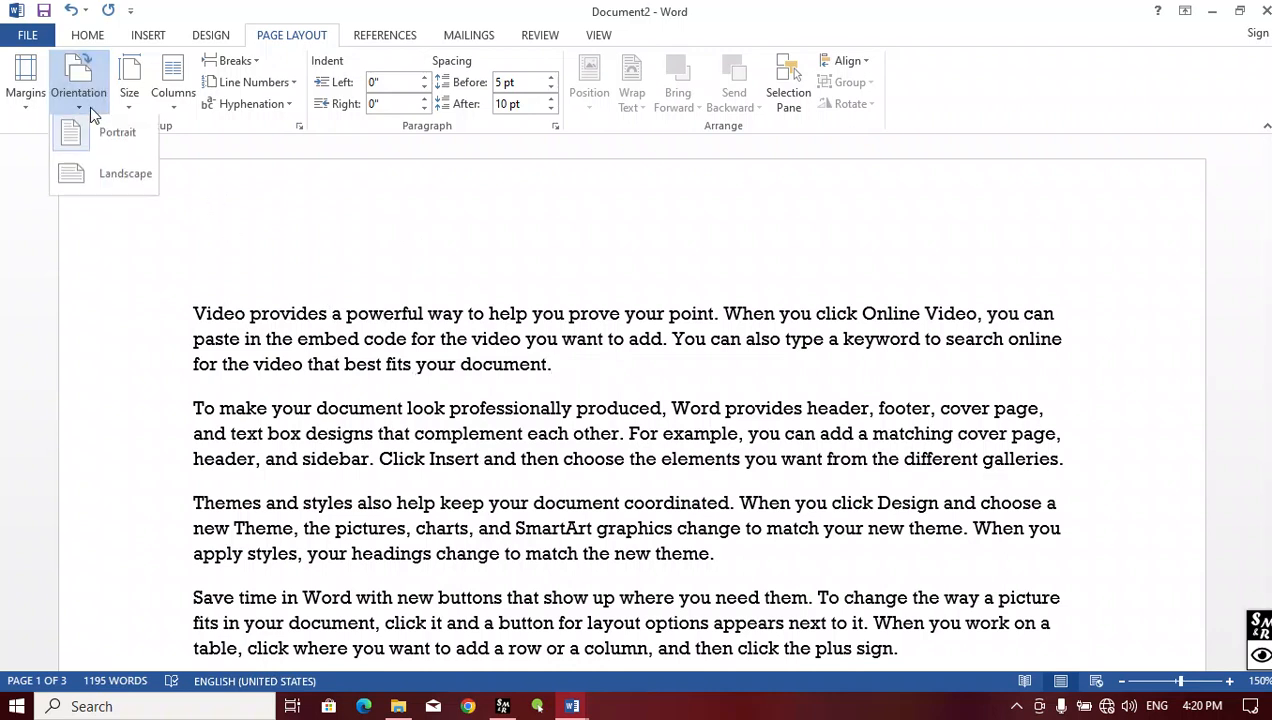
left_click(110, 186)
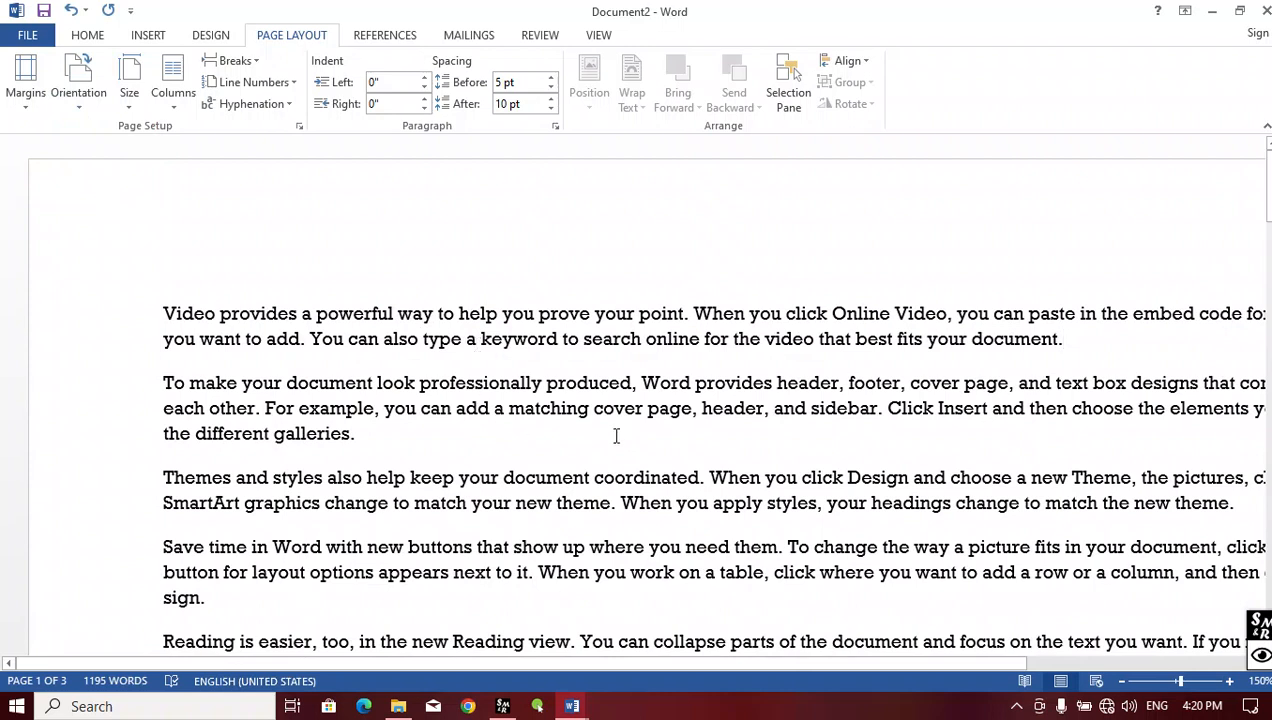
left_click(84, 104)
left_click(868, 325)
left_click(76, 105)
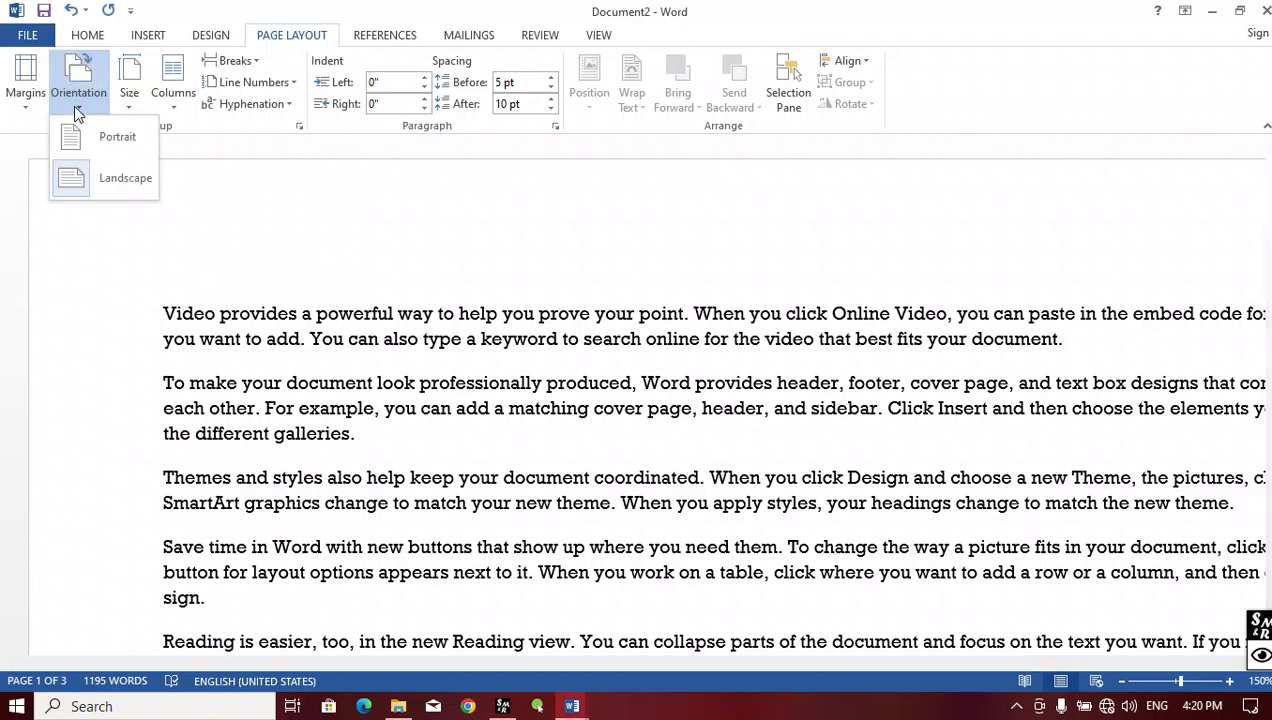
left_click(93, 142)
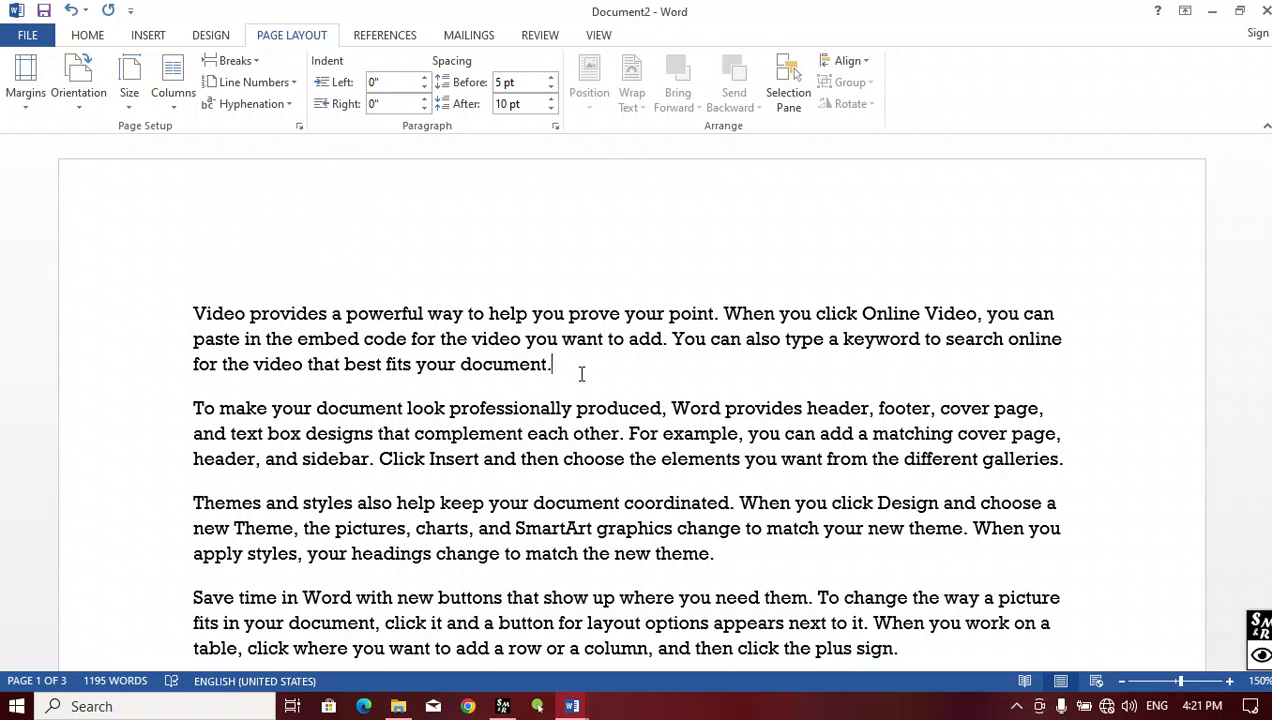
- Turn the pages to Landscape orientation once more and restore Portrait
left_click(98, 104)
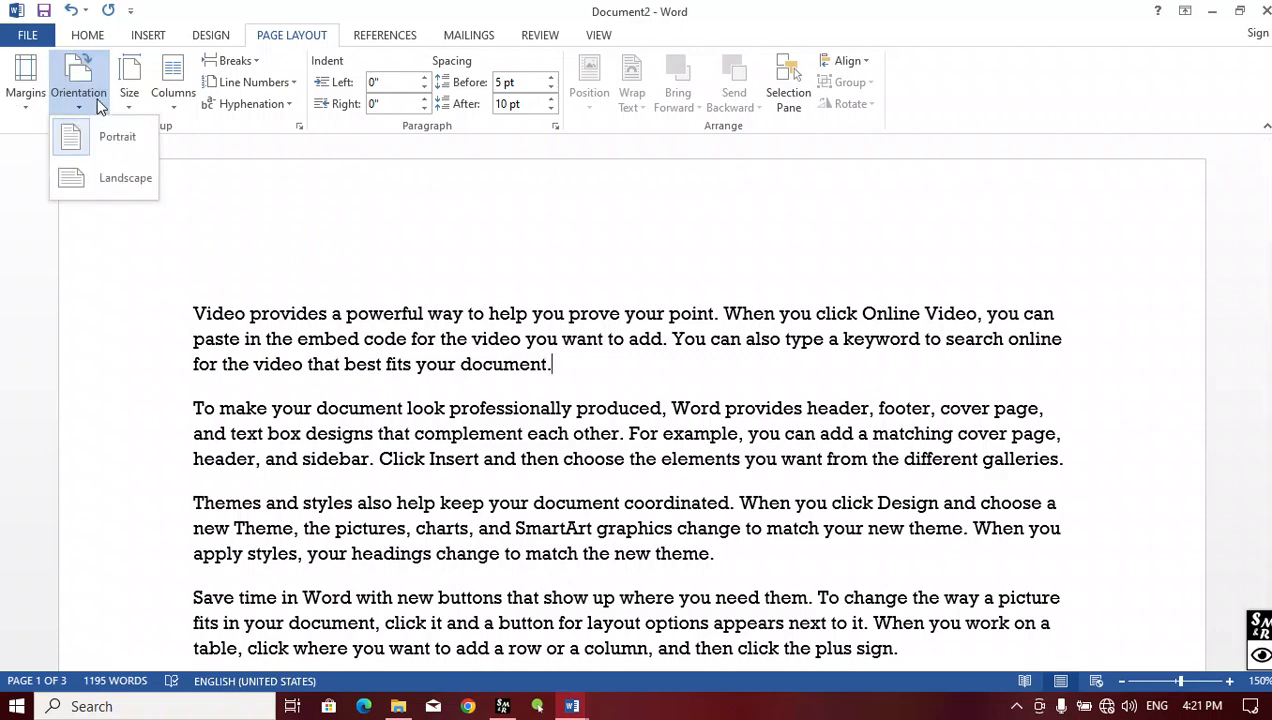
left_click(92, 178)
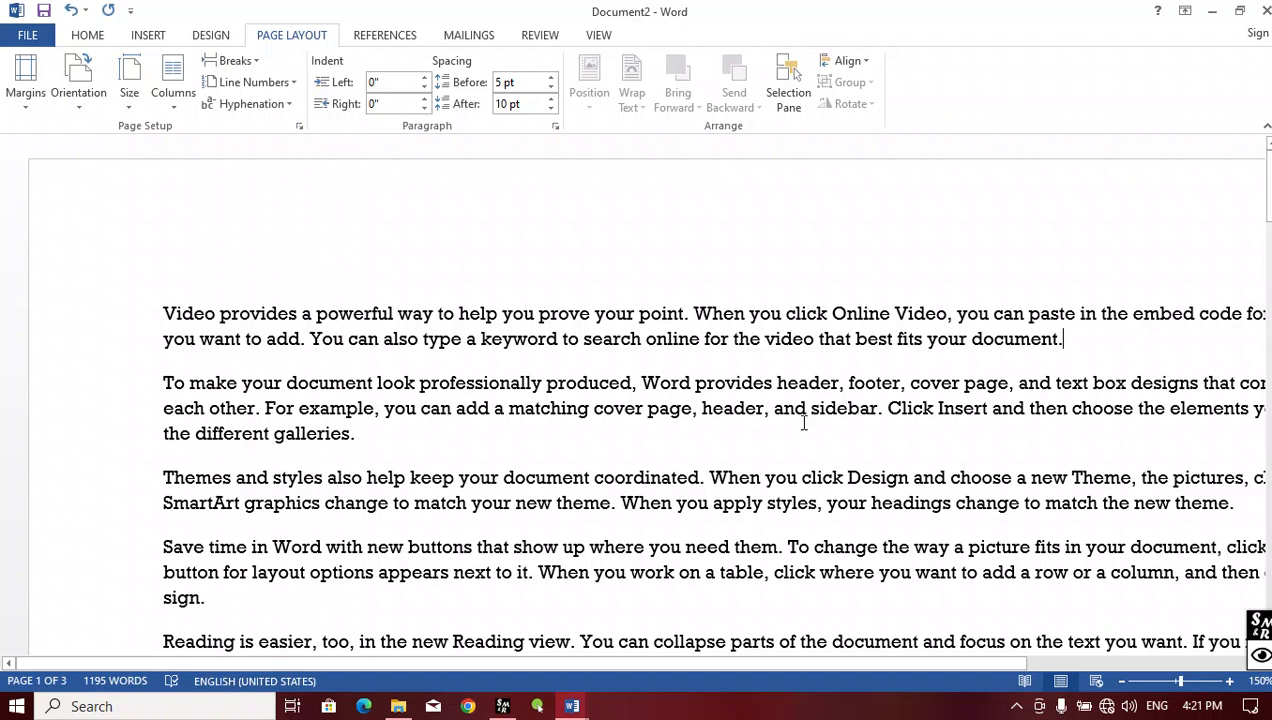
left_click(81, 103)
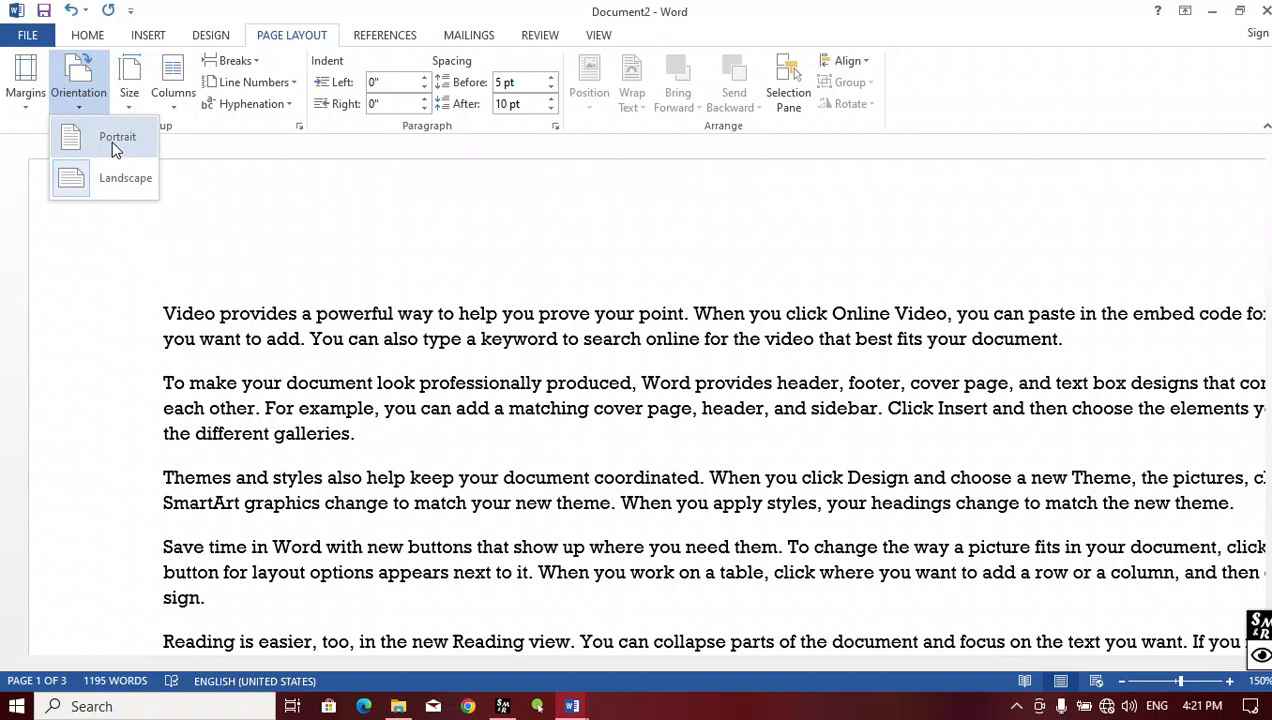
left_click(113, 141)
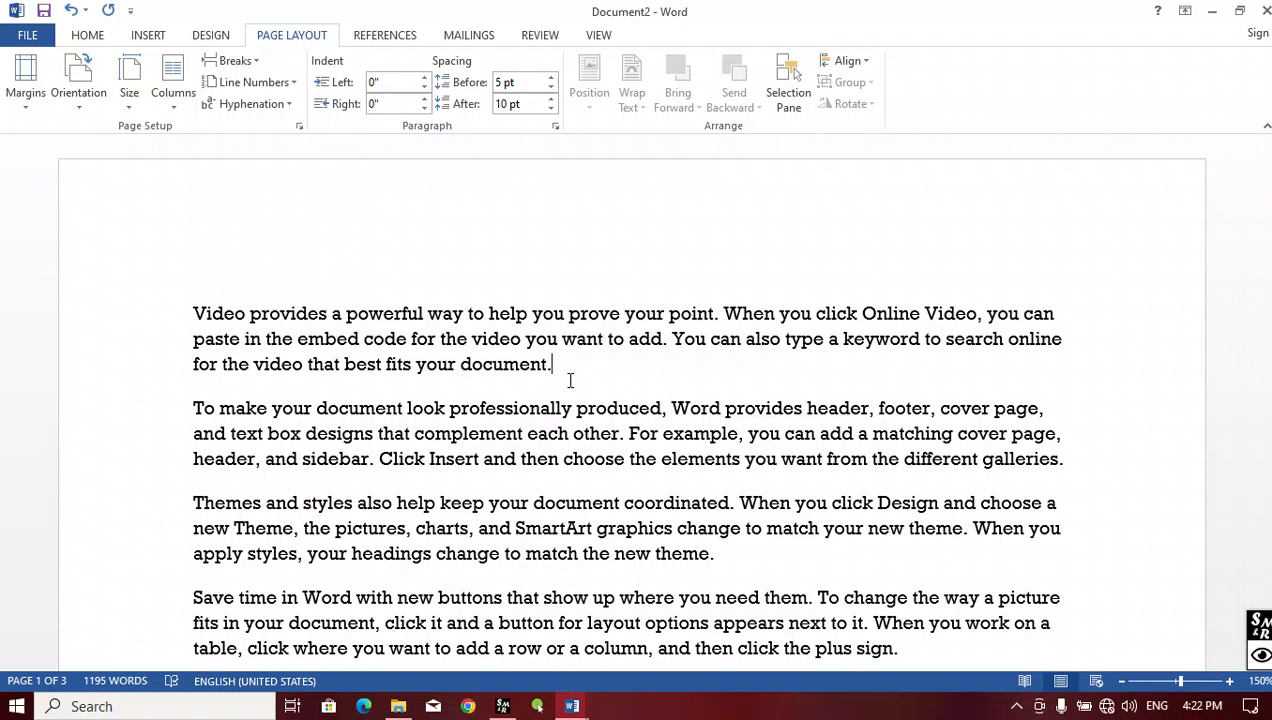
- Change the paper size to A4 (8.27" x 11.69") and return it to Letter (8.5" x 11")
left_click(128, 106)
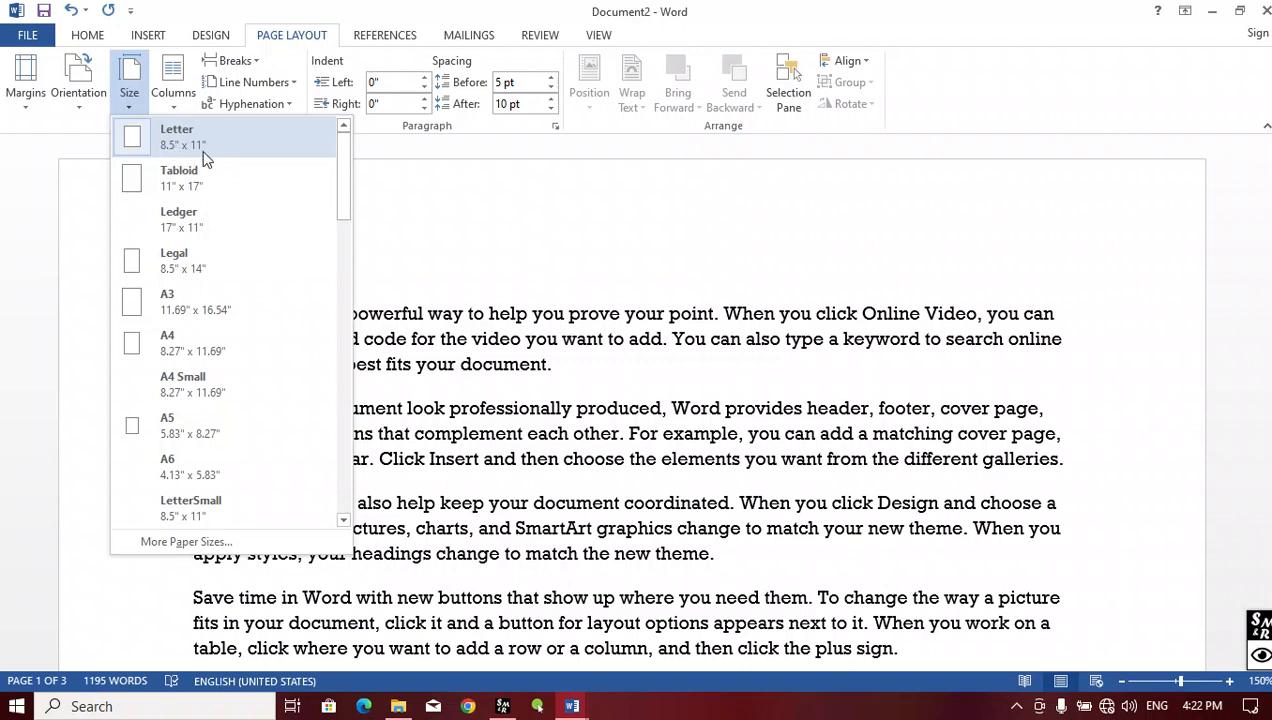
left_click(210, 344)
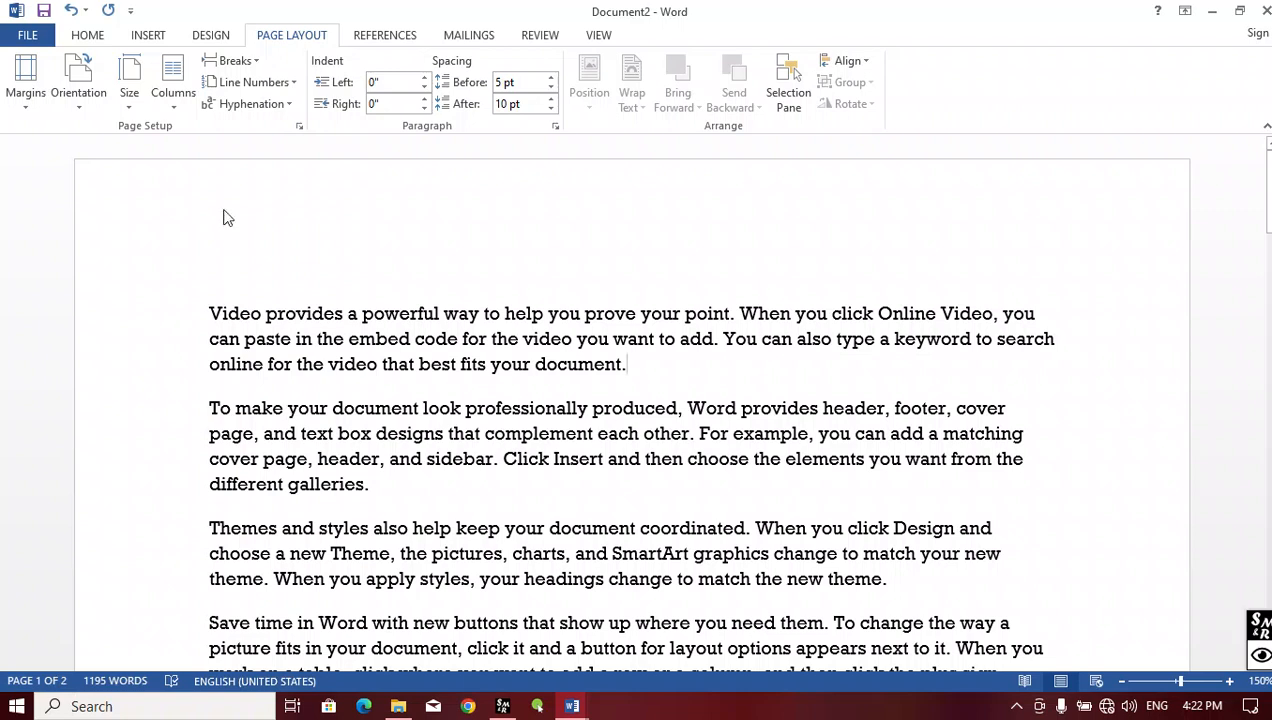
left_click(127, 105)
key("Escape")
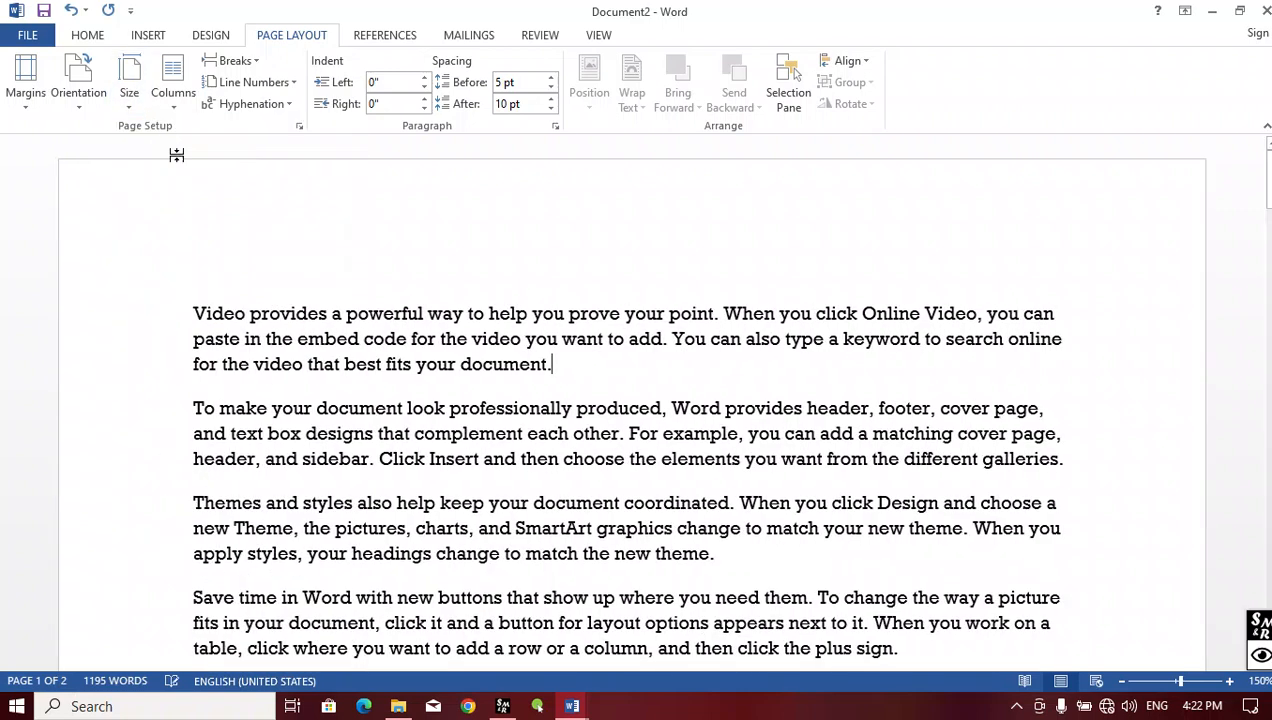
- Change the document's paper size from Letter to A4 (8.27" x 11.69")
left_click(425, 459)
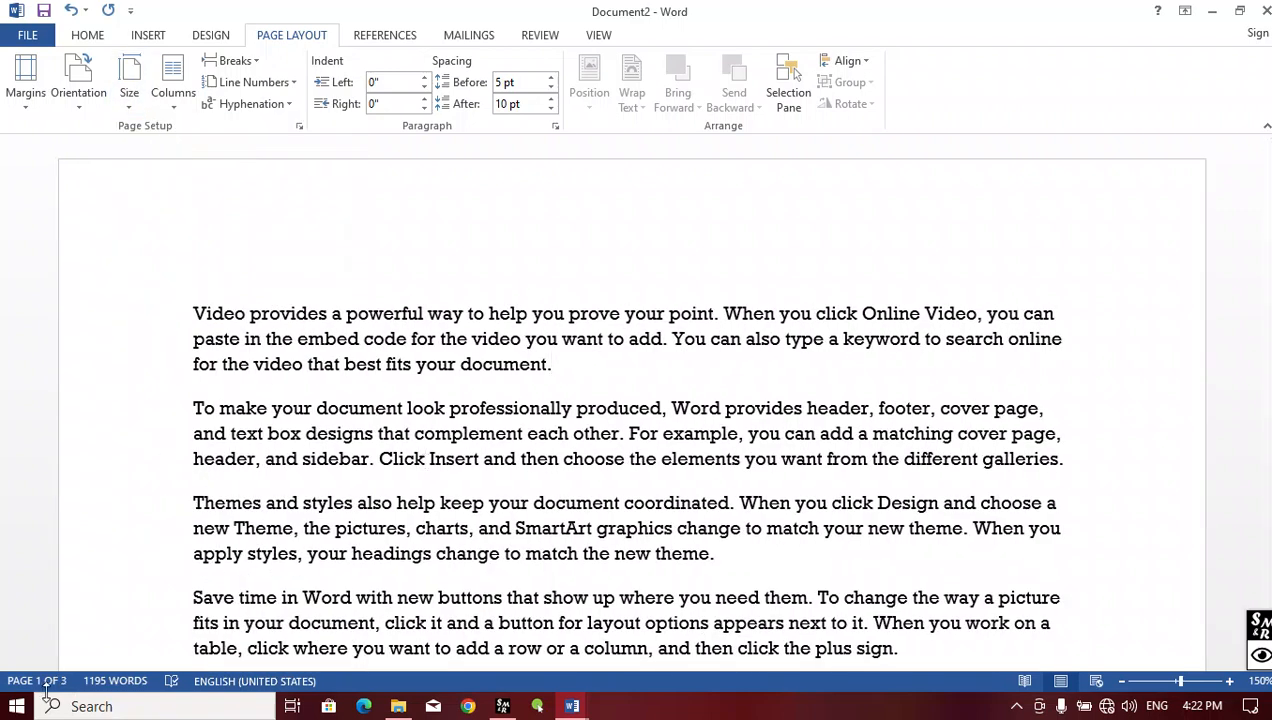
left_click(561, 377)
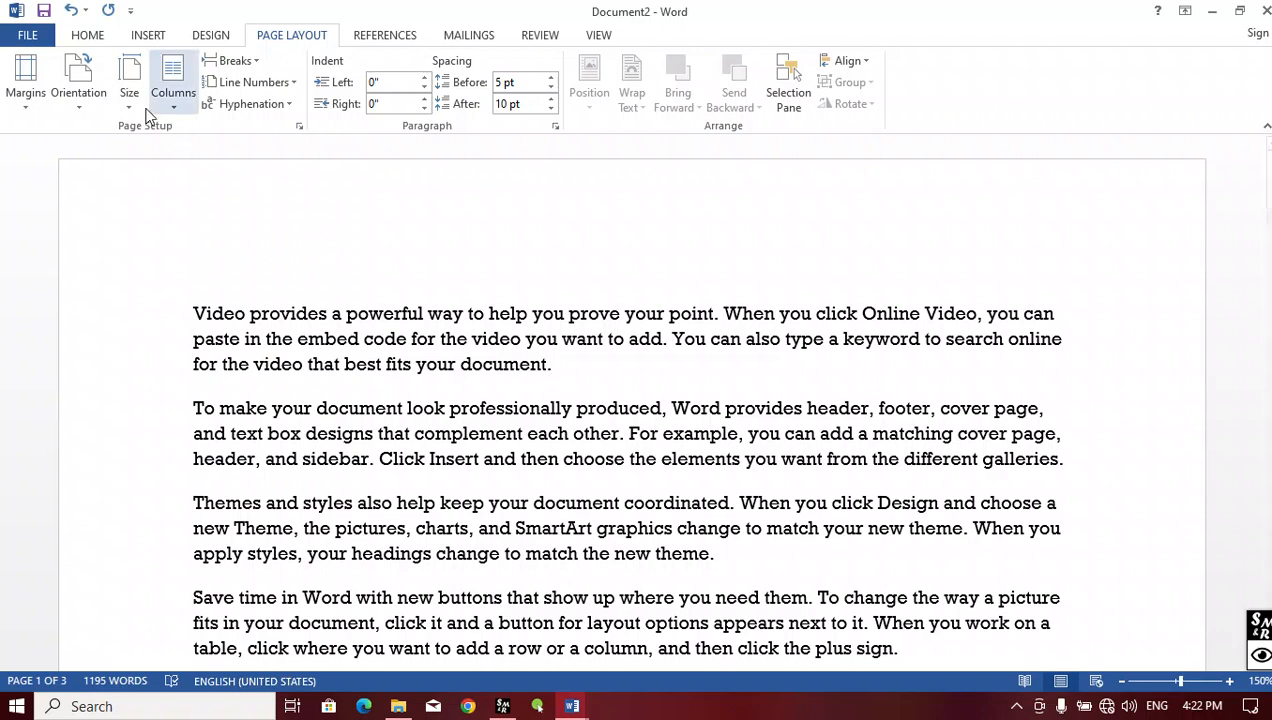
left_click(130, 100)
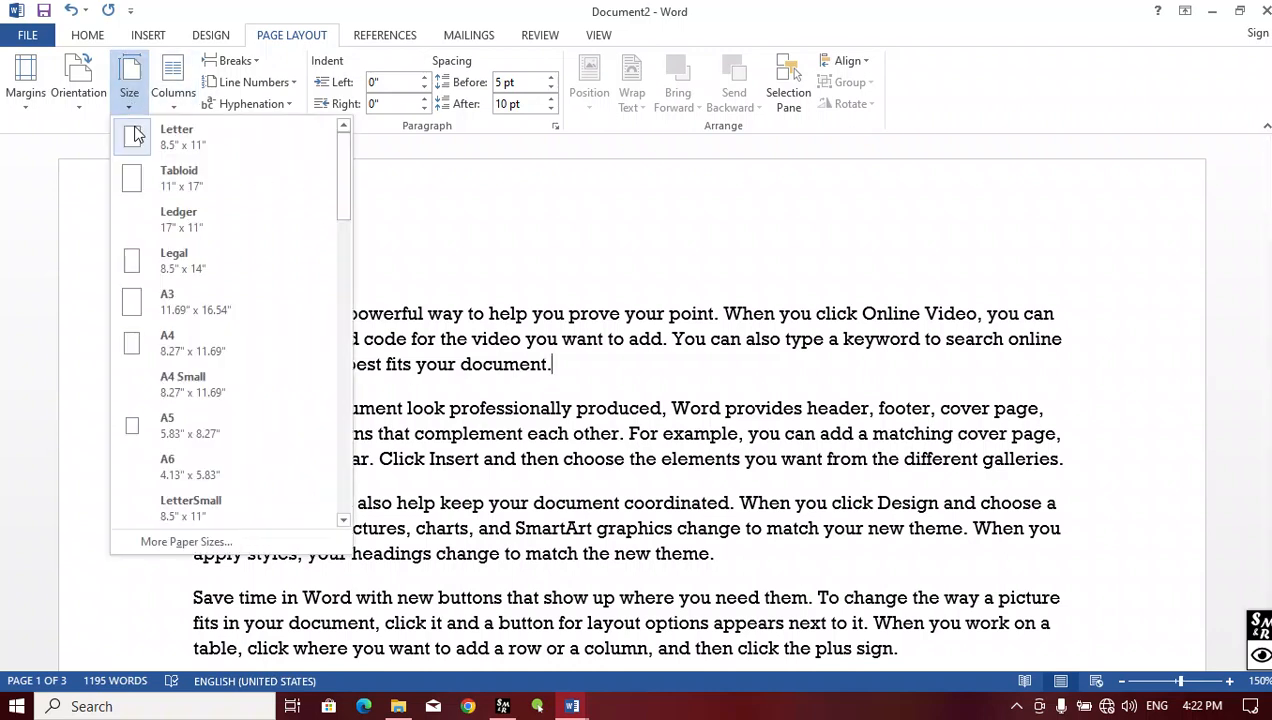
left_click(212, 343)
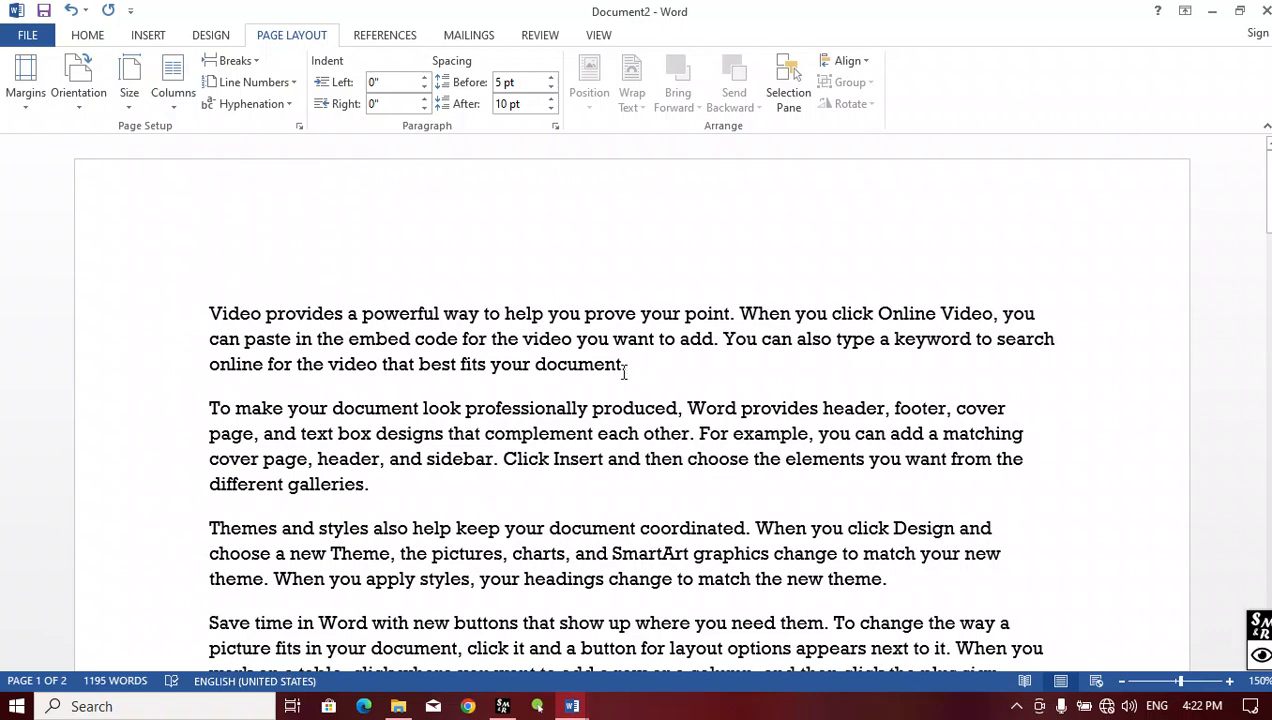
- Try the A6 (4.13" x 5.83") paper size and switch the pages to A5 (5.83" x 8.27")
left_click(130, 100)
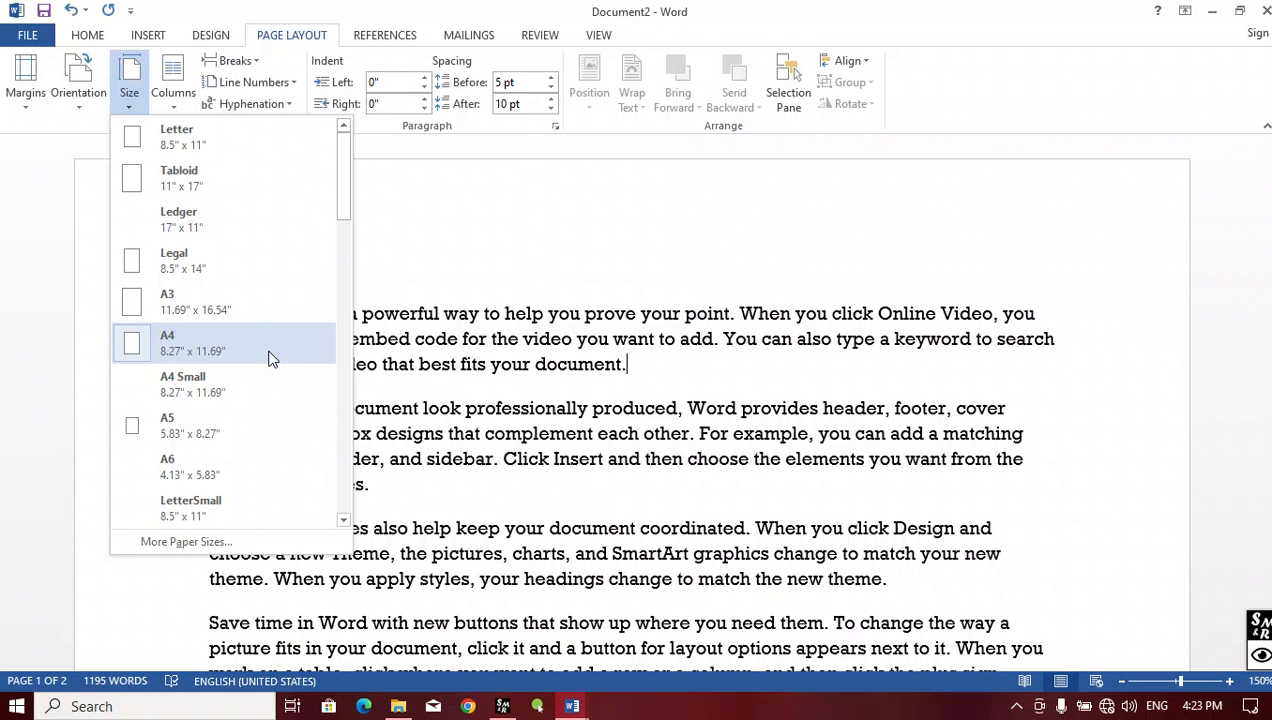
left_click(200, 466)
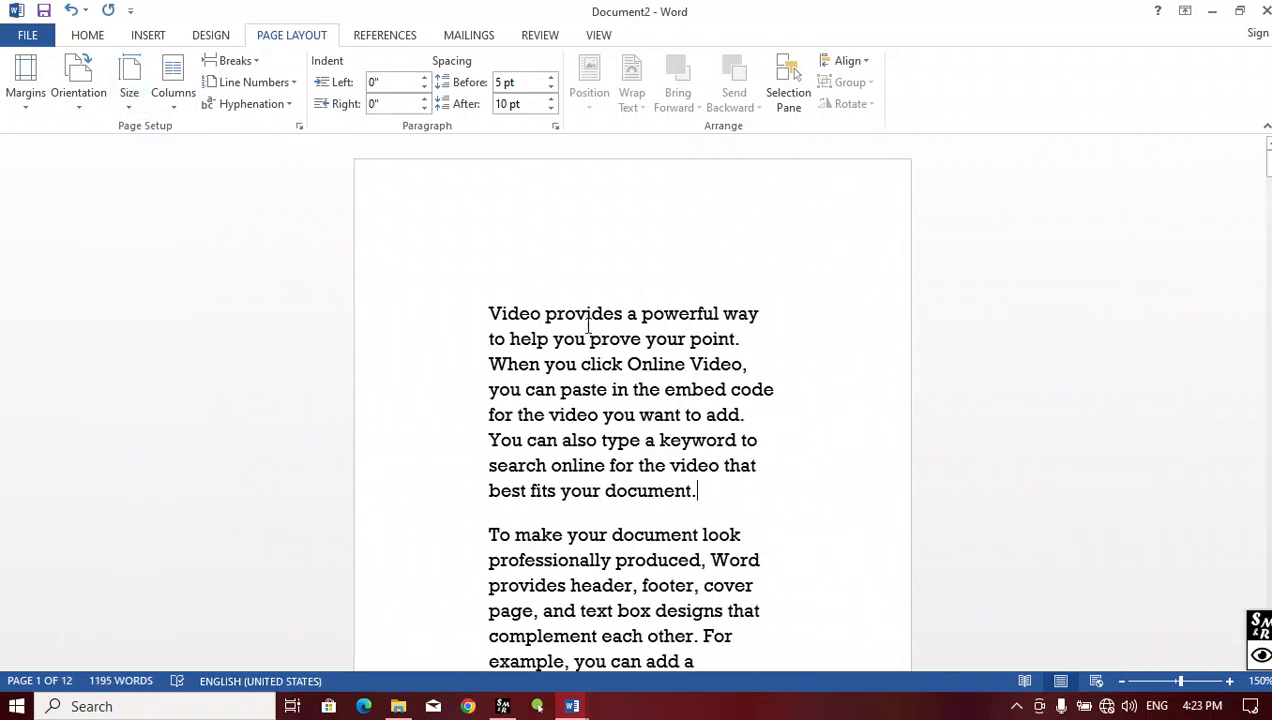
left_click(129, 95)
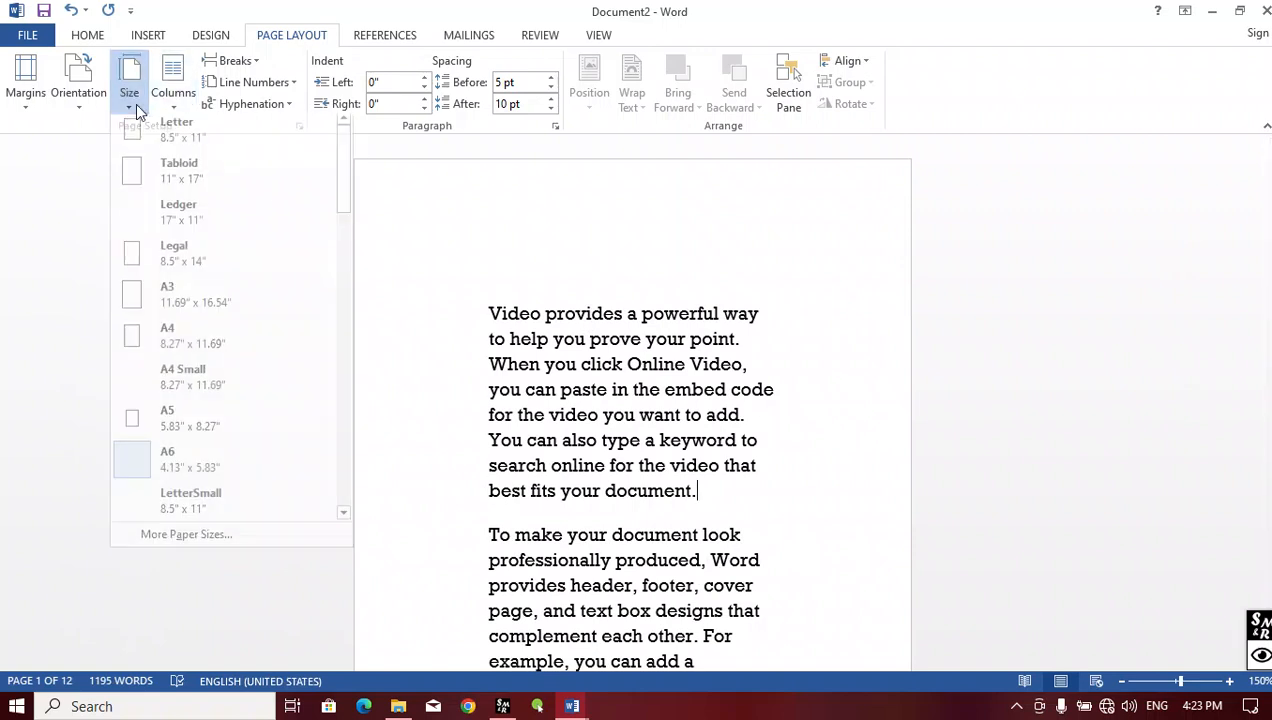
left_click(170, 428)
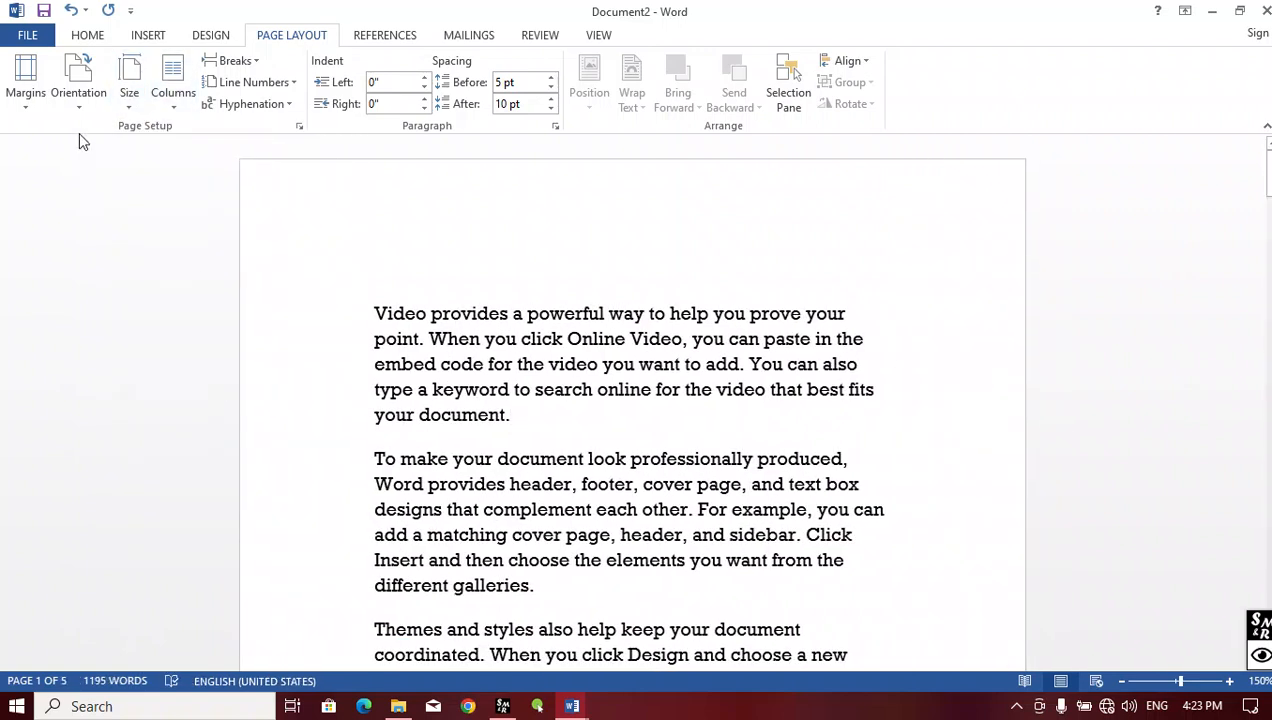
- Change the paper size to A6 (4.13" x 5.83"), look over the pages, and return it to Letter (8.5" x 11")
left_click(135, 104)
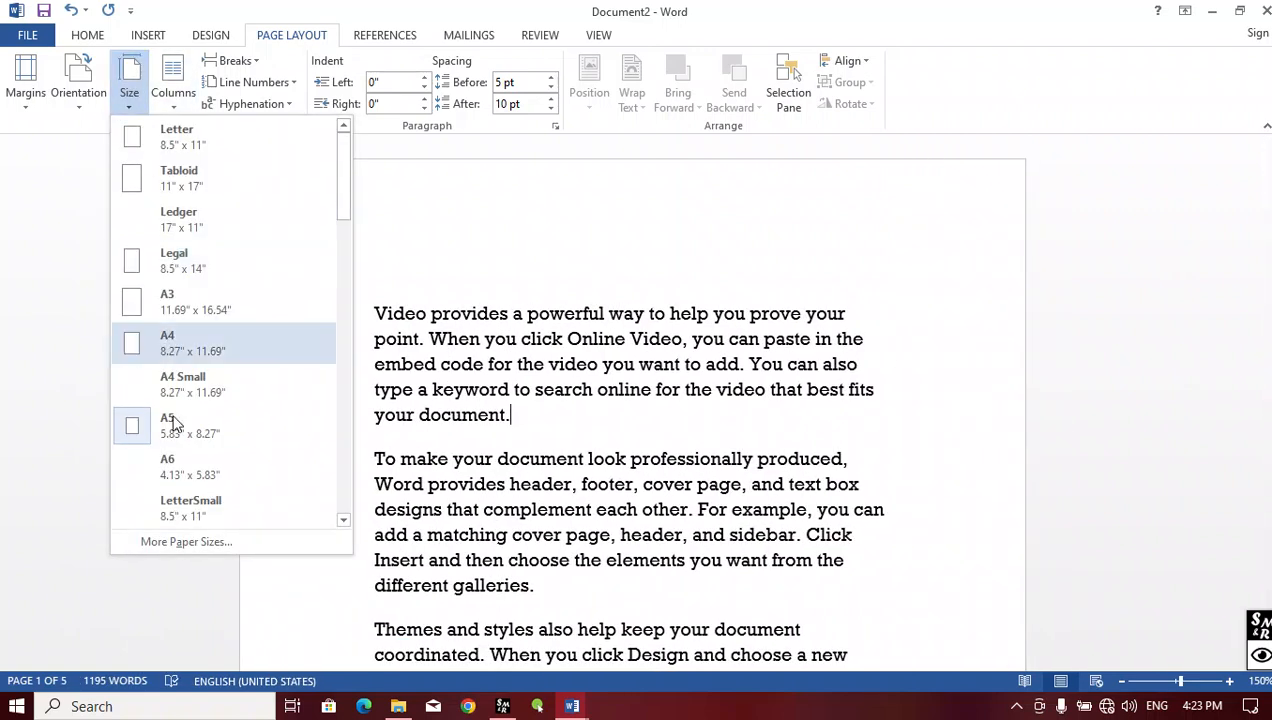
left_click(201, 467)
scroll(497, 370, "down", 5)
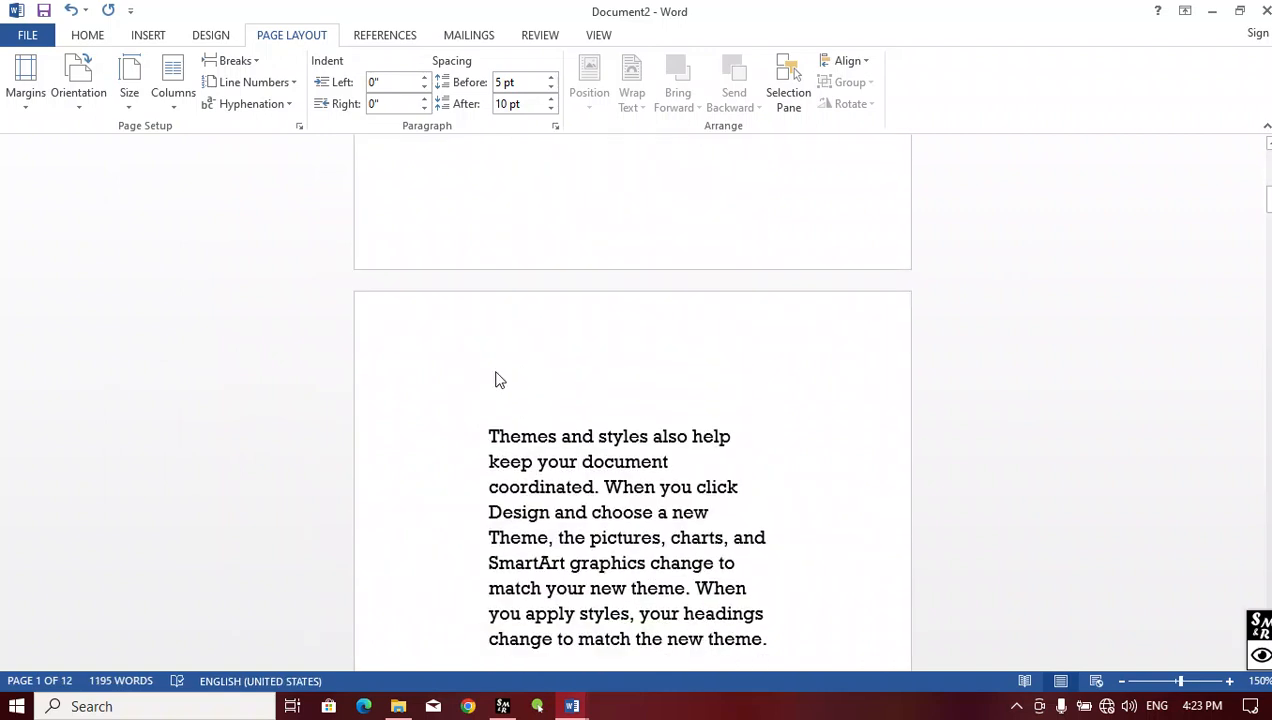
scroll(495, 373, "up", 3)
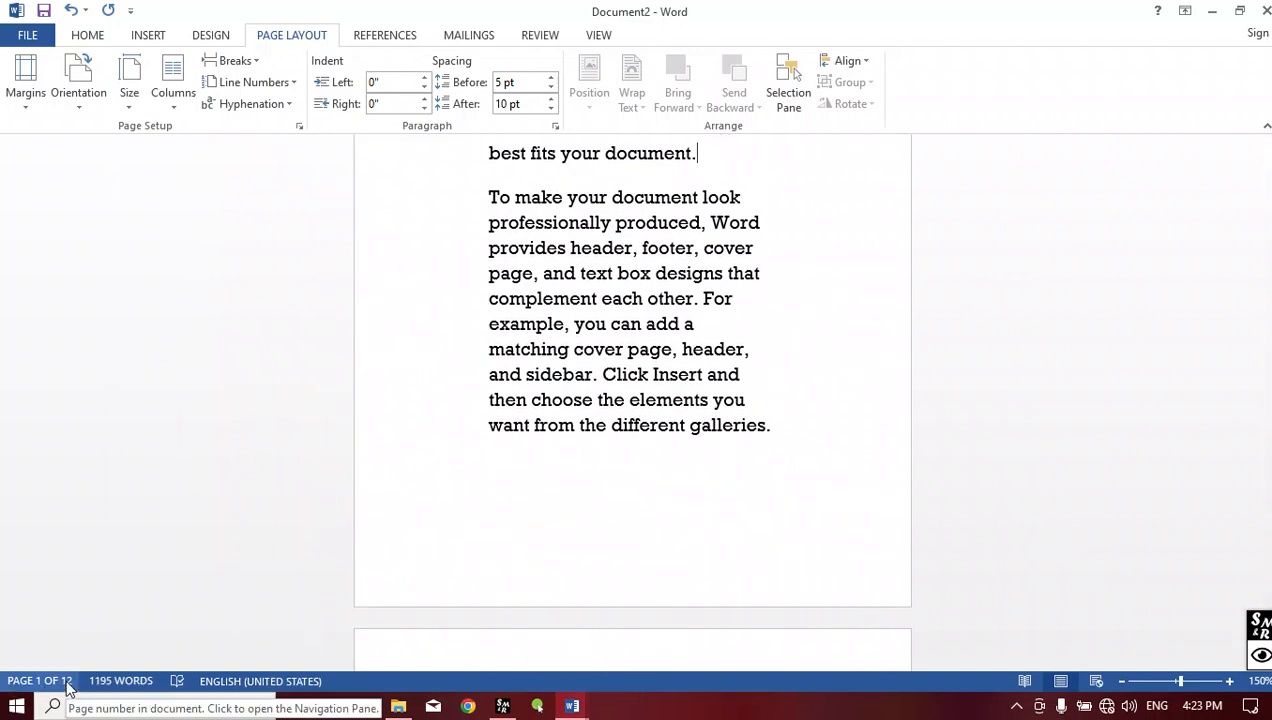
scroll(312, 539, "up", 3)
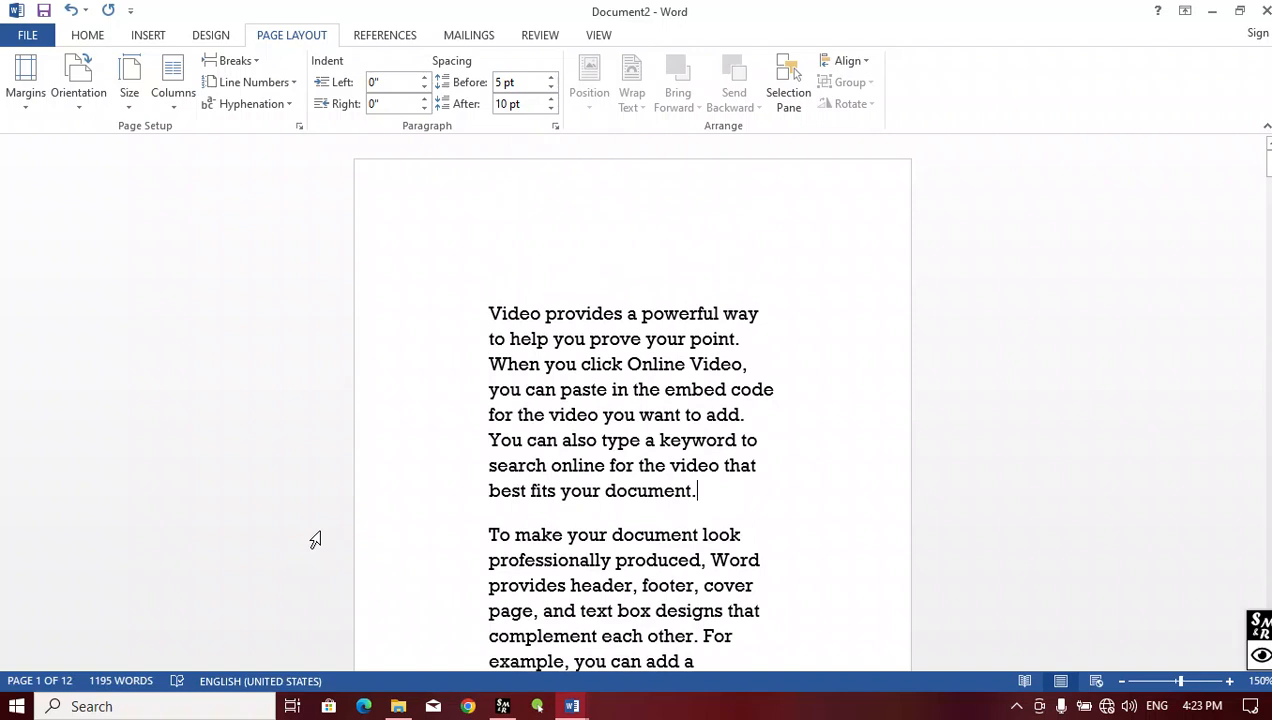
left_click(133, 110)
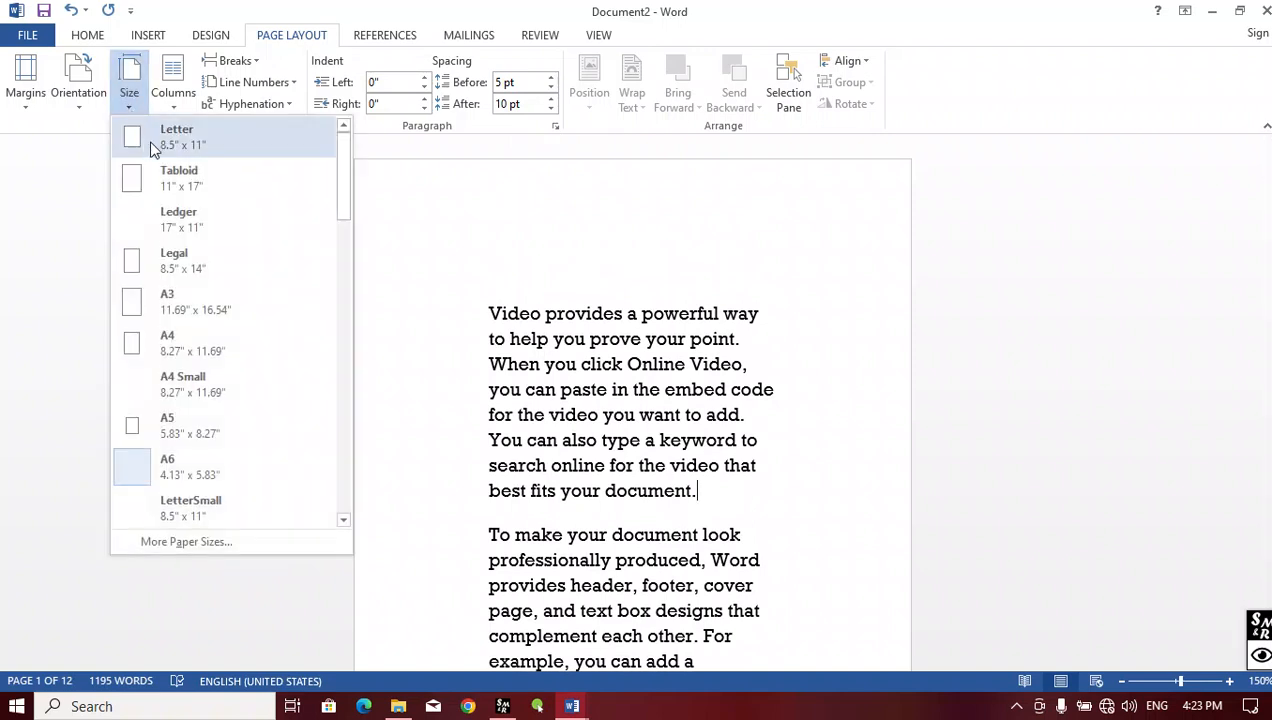
left_click(153, 147)
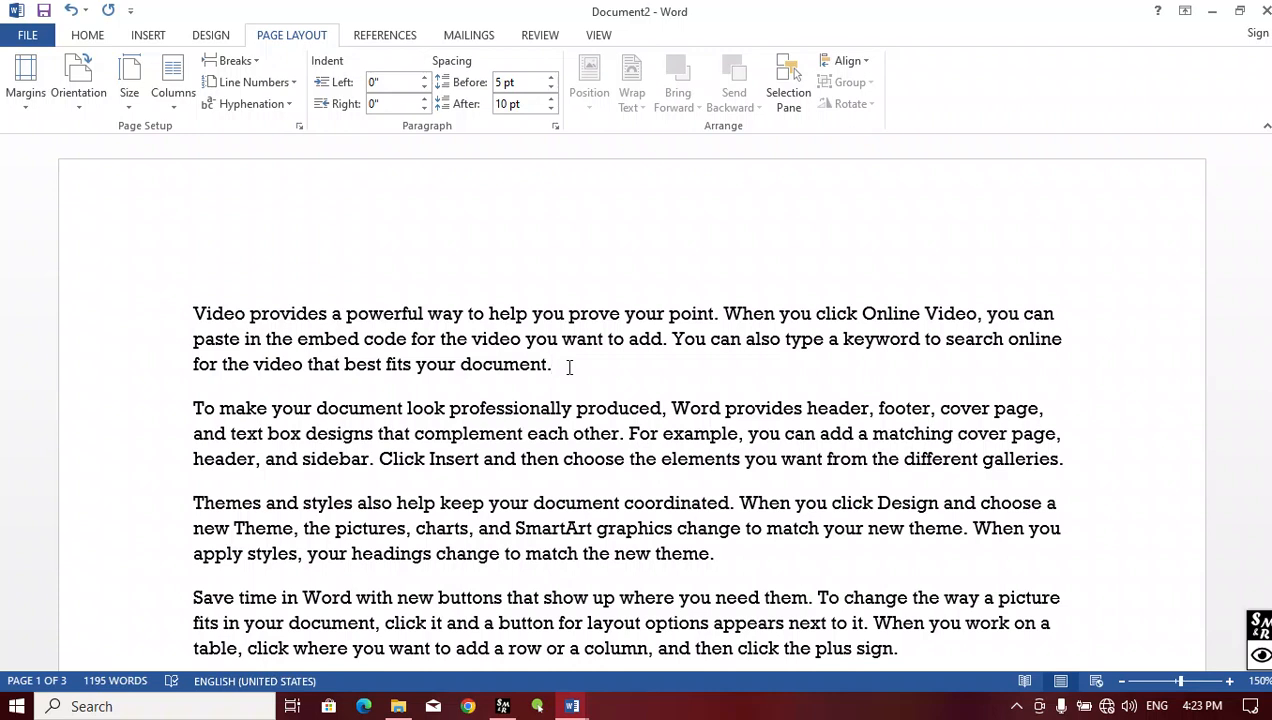
- Add three empty paragraphs below the document's first paragraph and place the cursor in the first of them
key("Return")
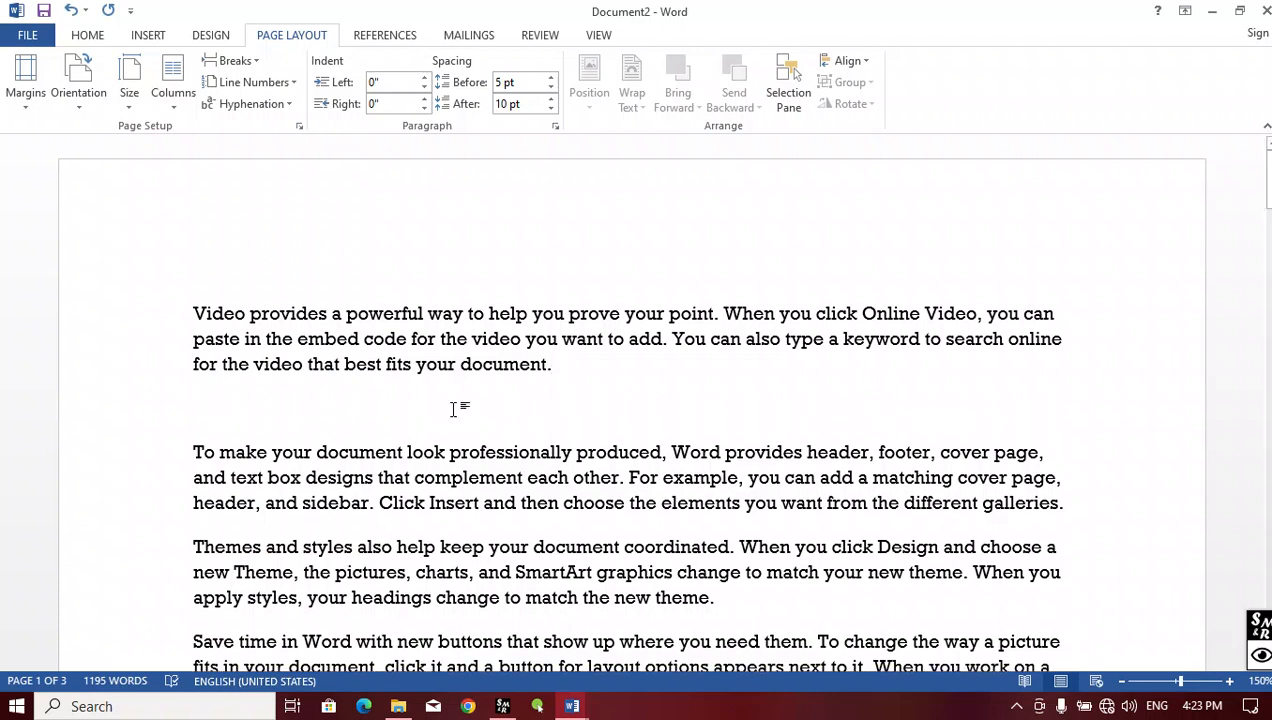
key("Return")
key("Return")
left_click(247, 406)
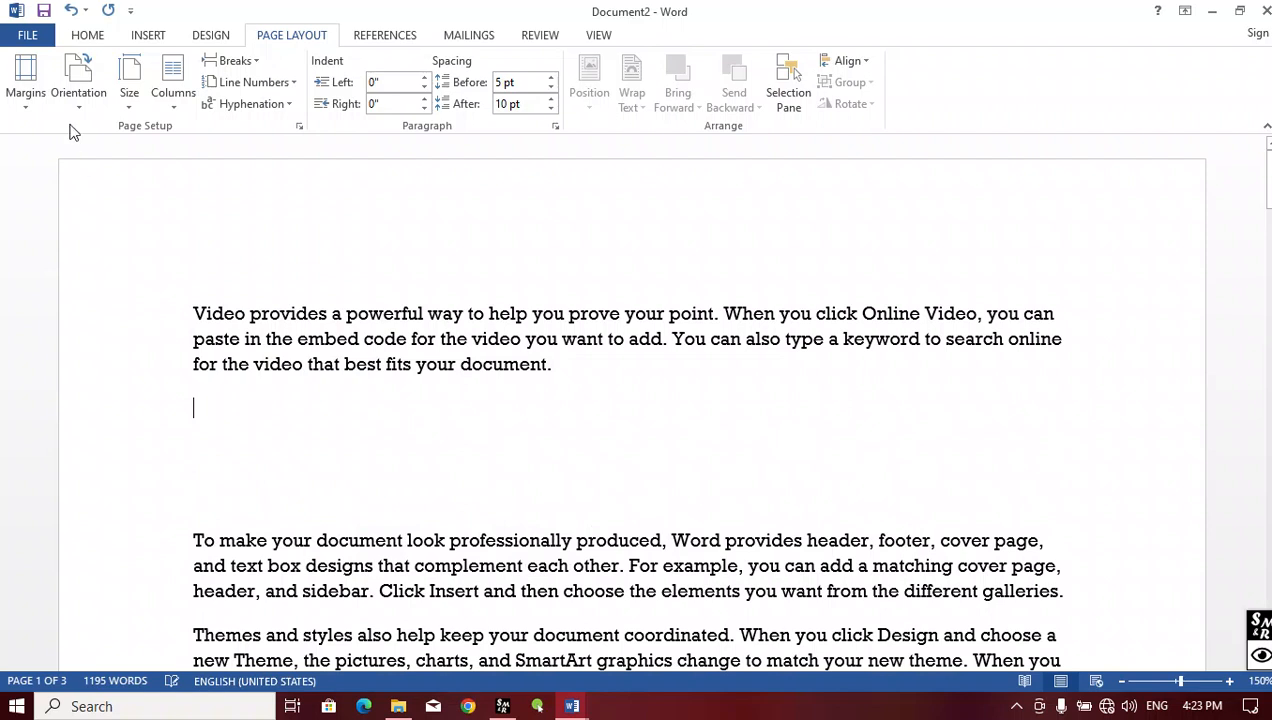
- Insert a table with five columns and one row at the empty paragraph
left_click(150, 38)
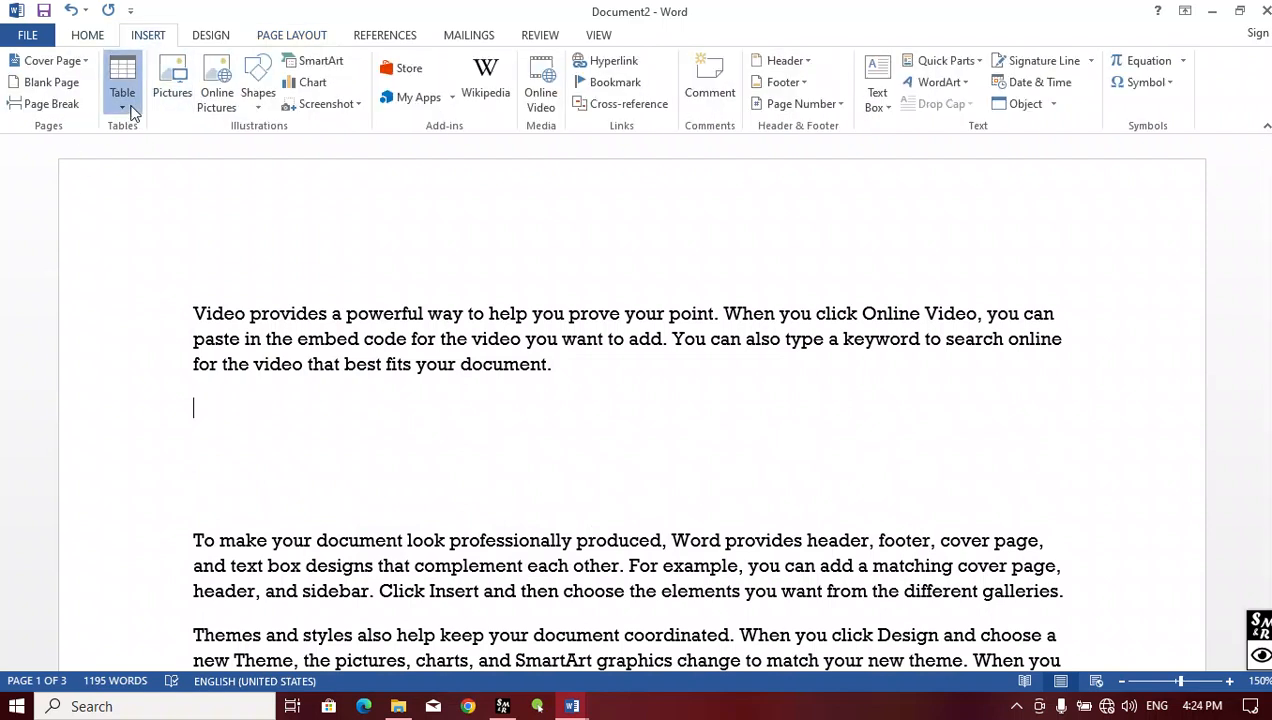
left_click(122, 100)
left_click(187, 148)
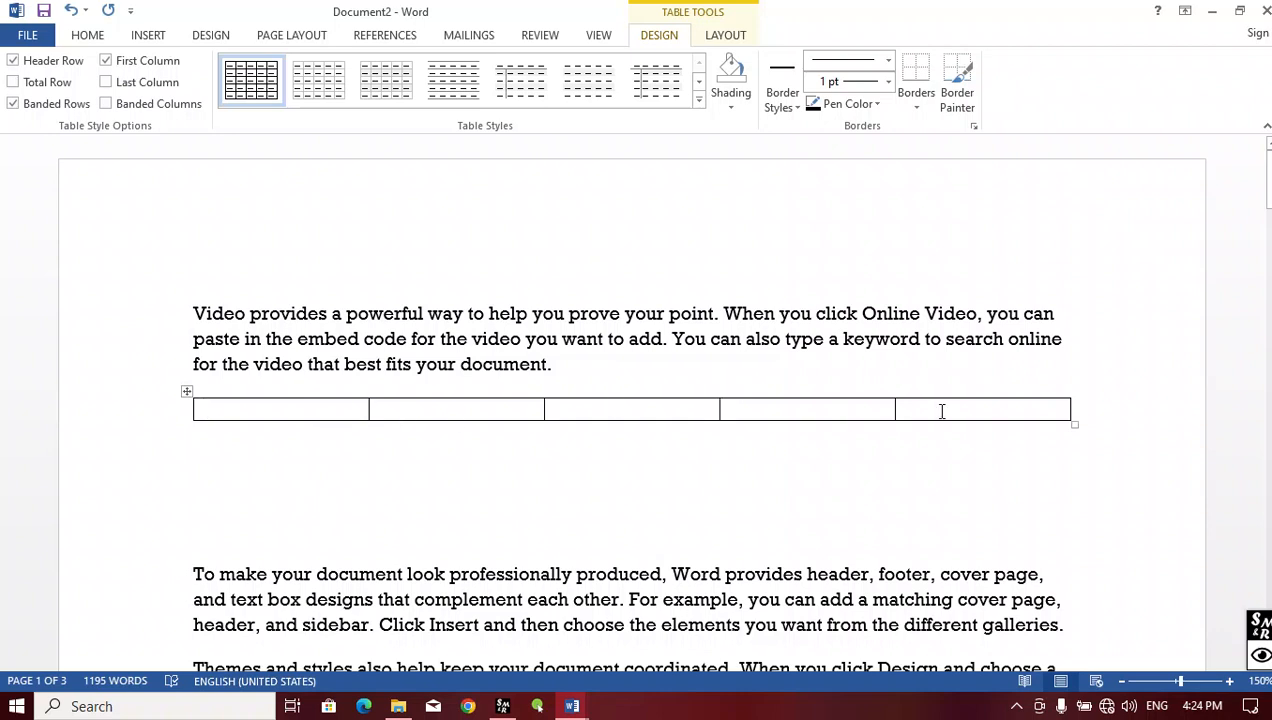
- Undo the table insertion and the empty paragraphs added below the first paragraph
key("ctrl+z")
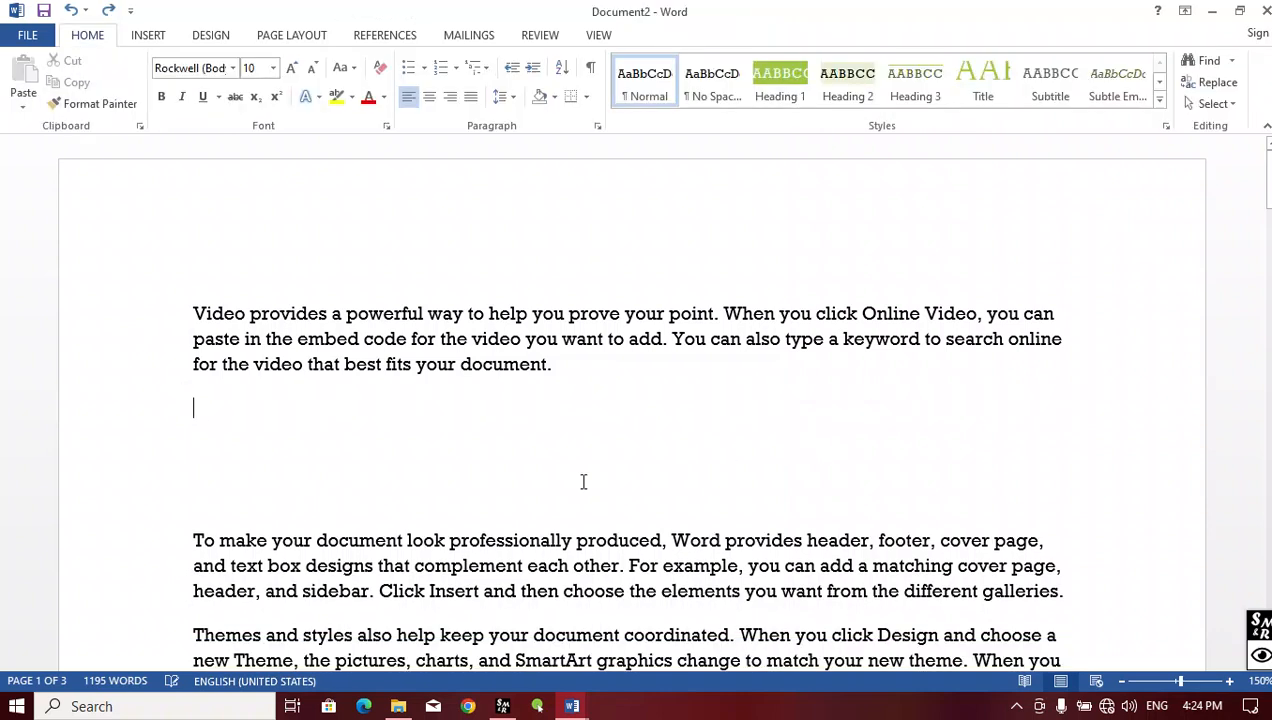
key("ctrl+z")
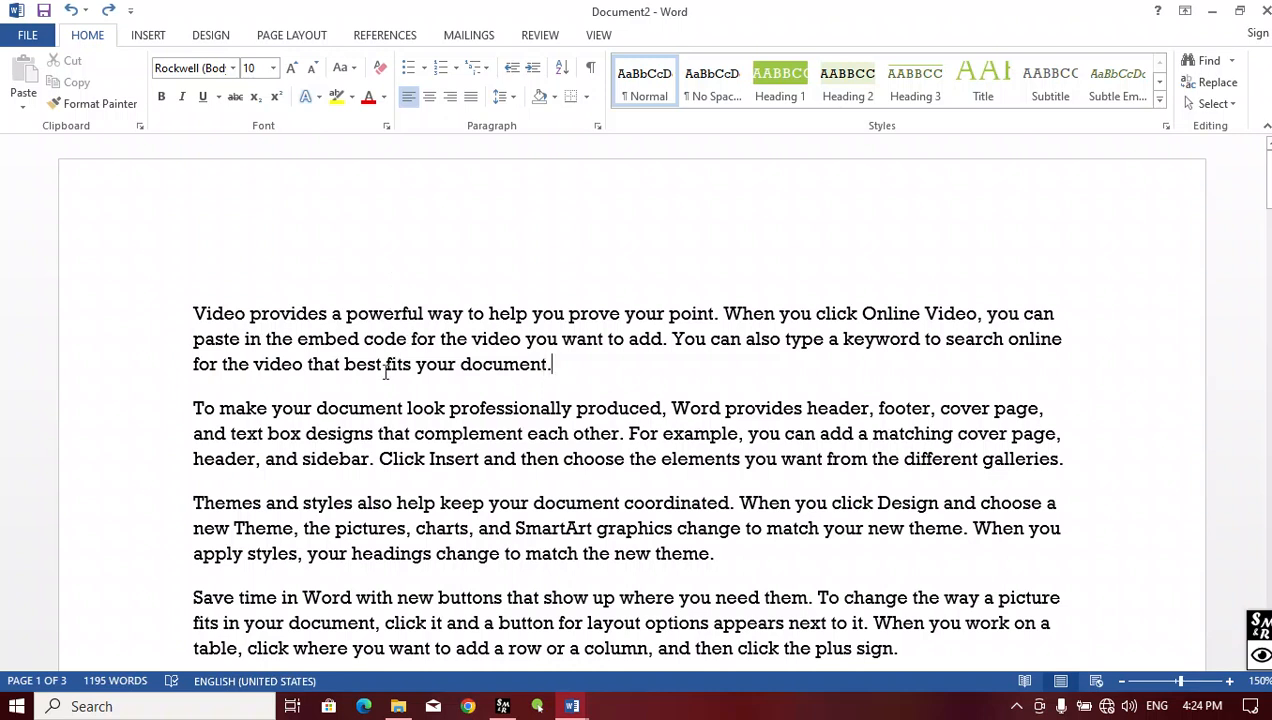
scroll(382, 370, "down", 5)
scroll(380, 376, "up", 5)
- Lay out the document's text in two columns
left_click(152, 35)
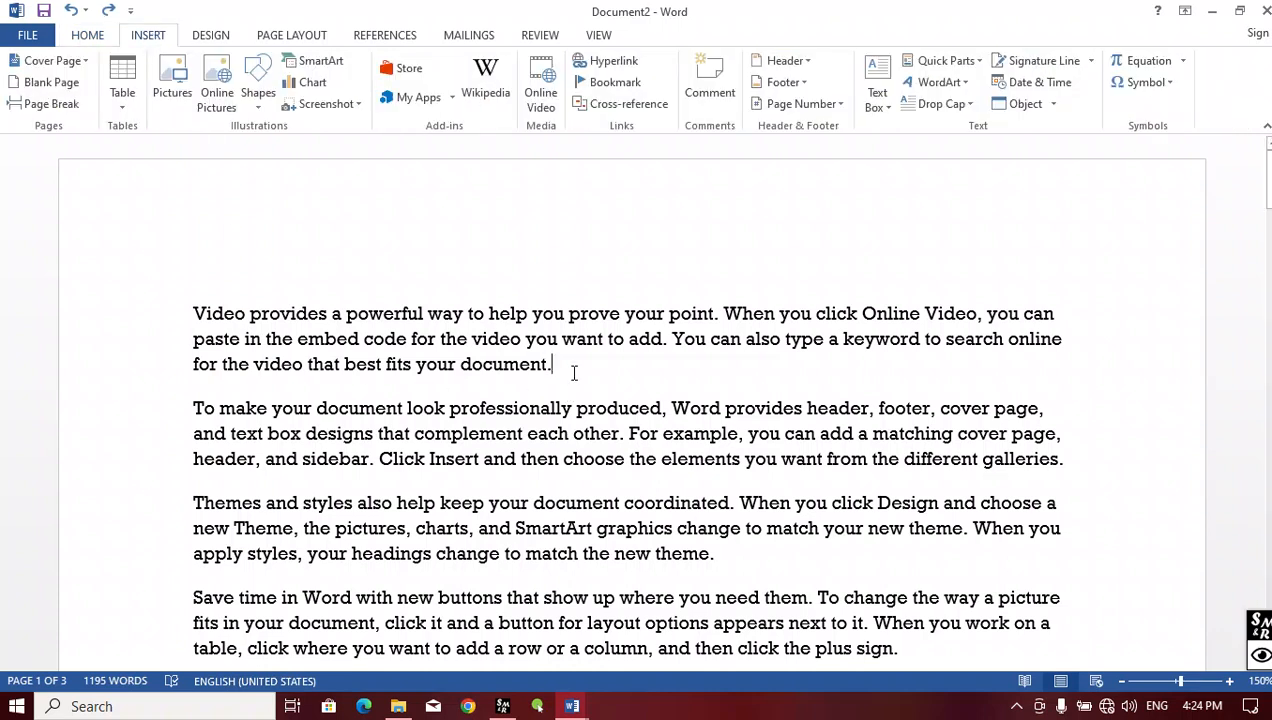
left_click(224, 38)
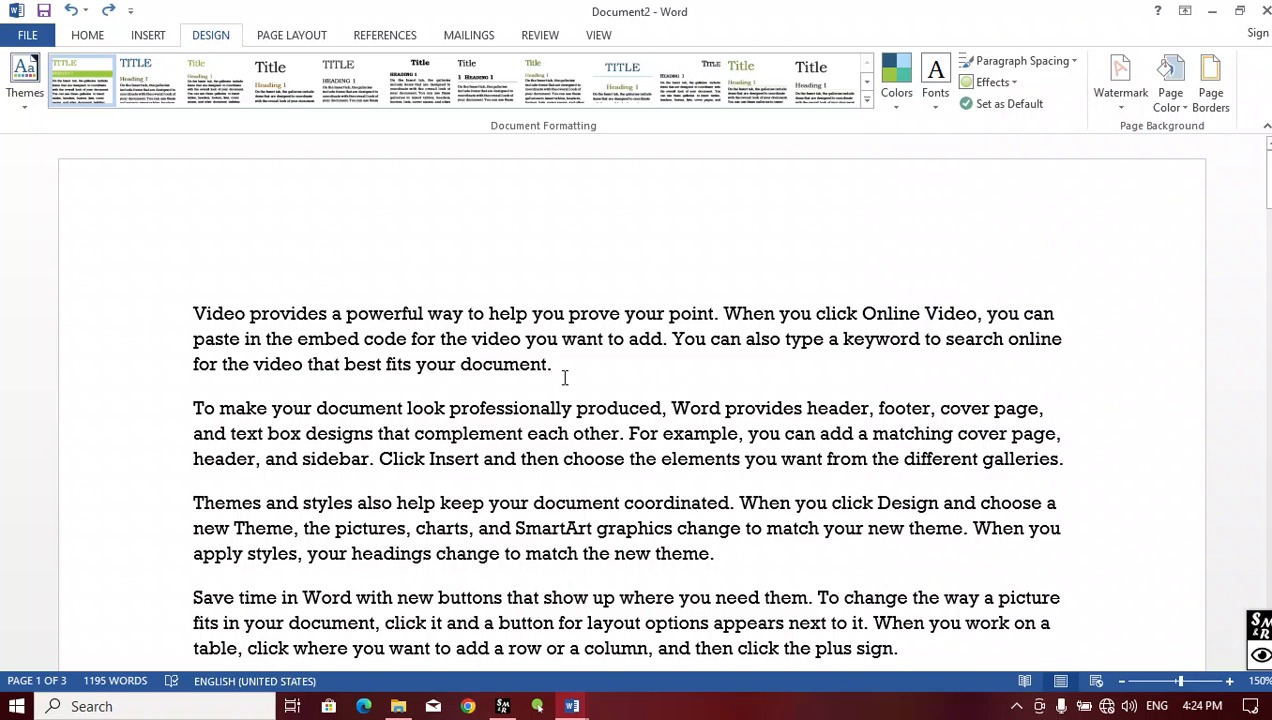
left_click(297, 36)
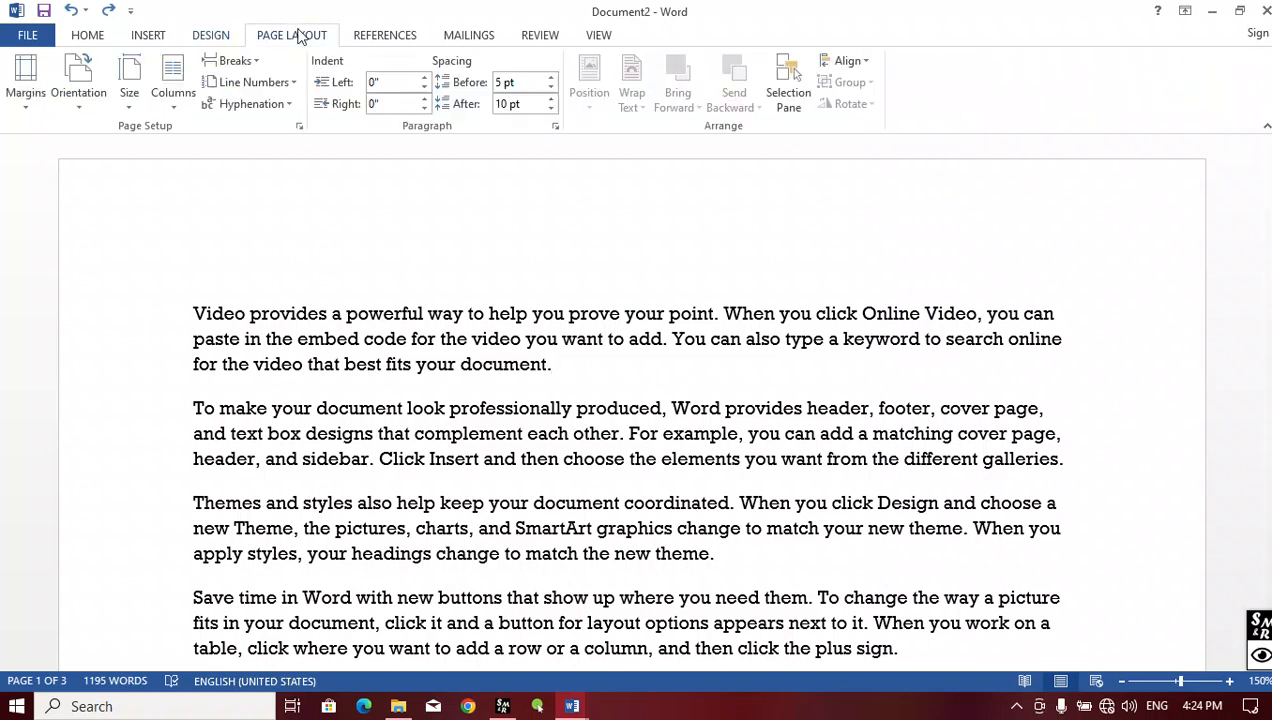
left_click(170, 100)
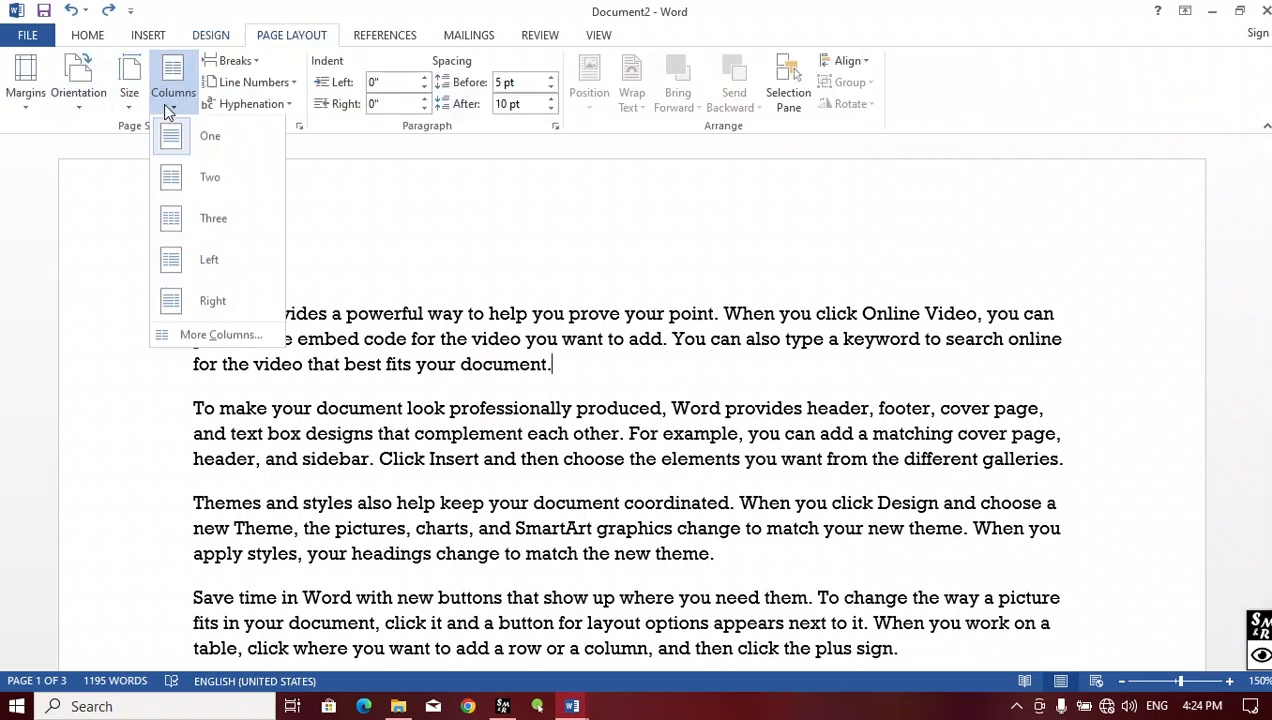
left_click(210, 178)
- Examine how the text flows through the two columns across the document's pages
scroll(367, 297, "down", 1)
scroll(367, 297, "down", 10)
scroll(367, 341, "up", 6)
scroll(554, 324, "down", 6)
scroll(733, 247, "up", 6)
scroll(557, 293, "down", 5)
scroll(507, 310, "down", 8)
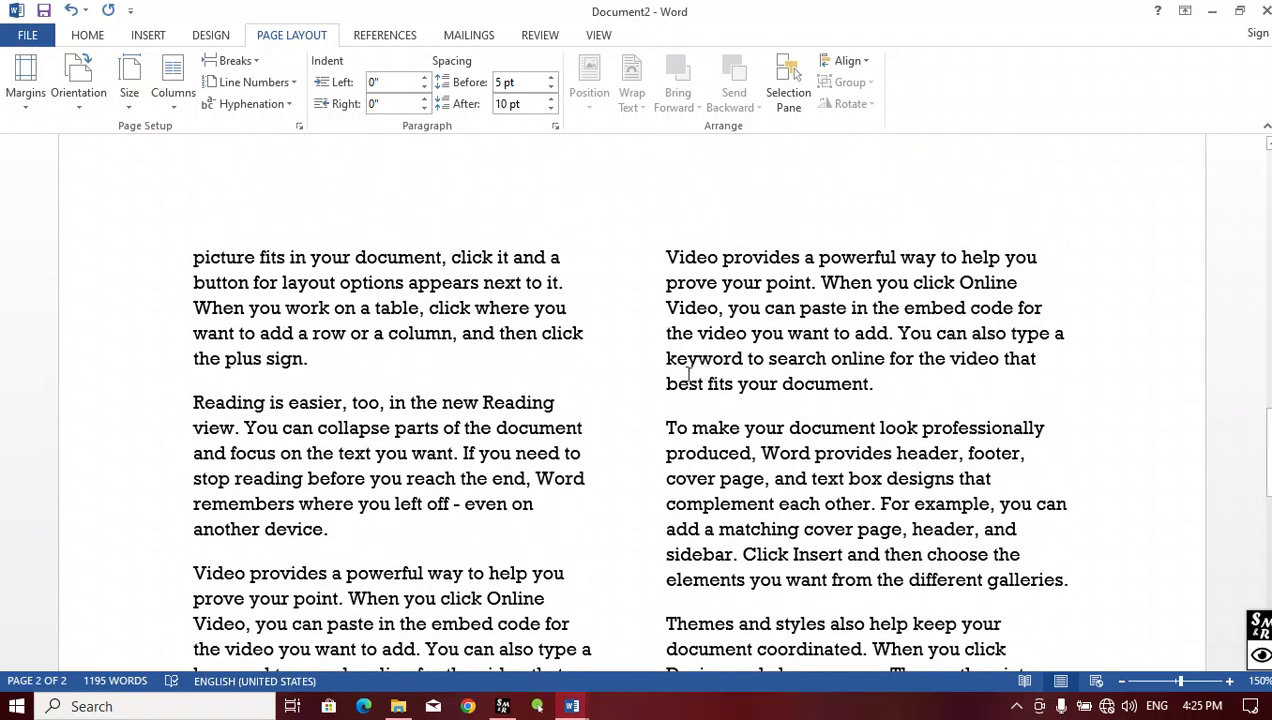
scroll(690, 372, "up", 12)
scroll(656, 374, "up", 15)
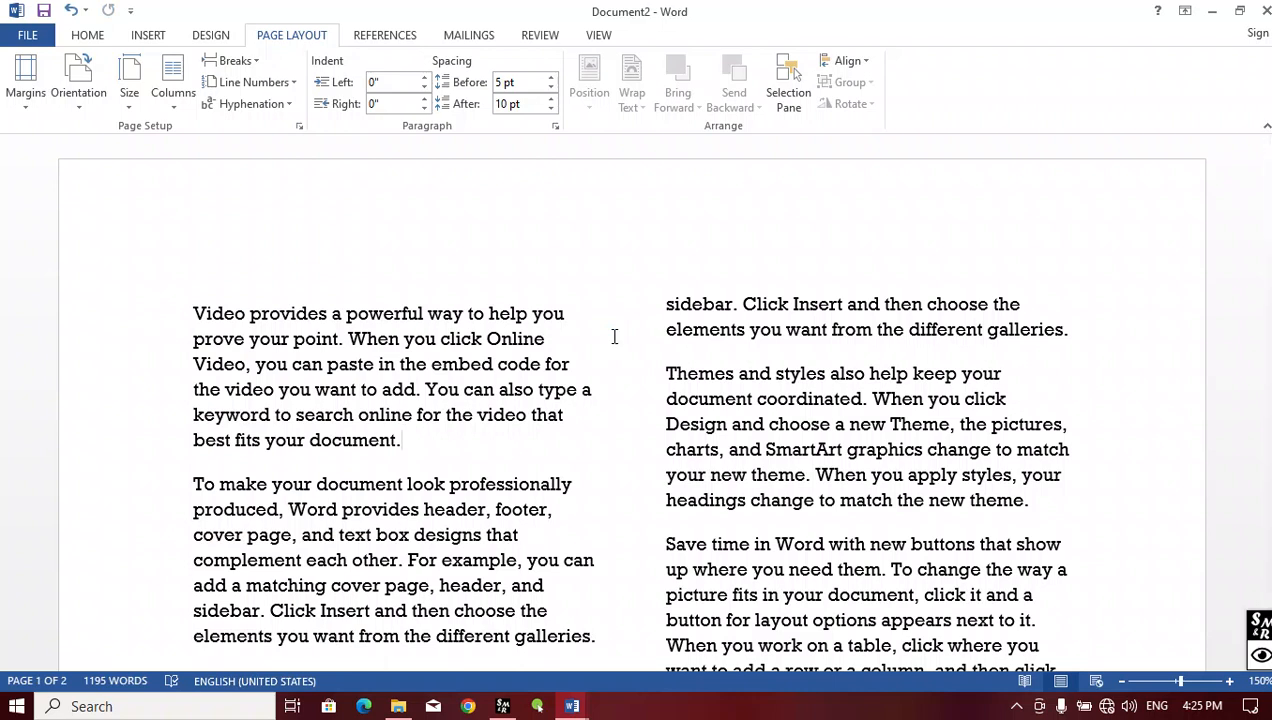
- Undo the two-column layout and delete all of the document's text
key("ctrl+z")
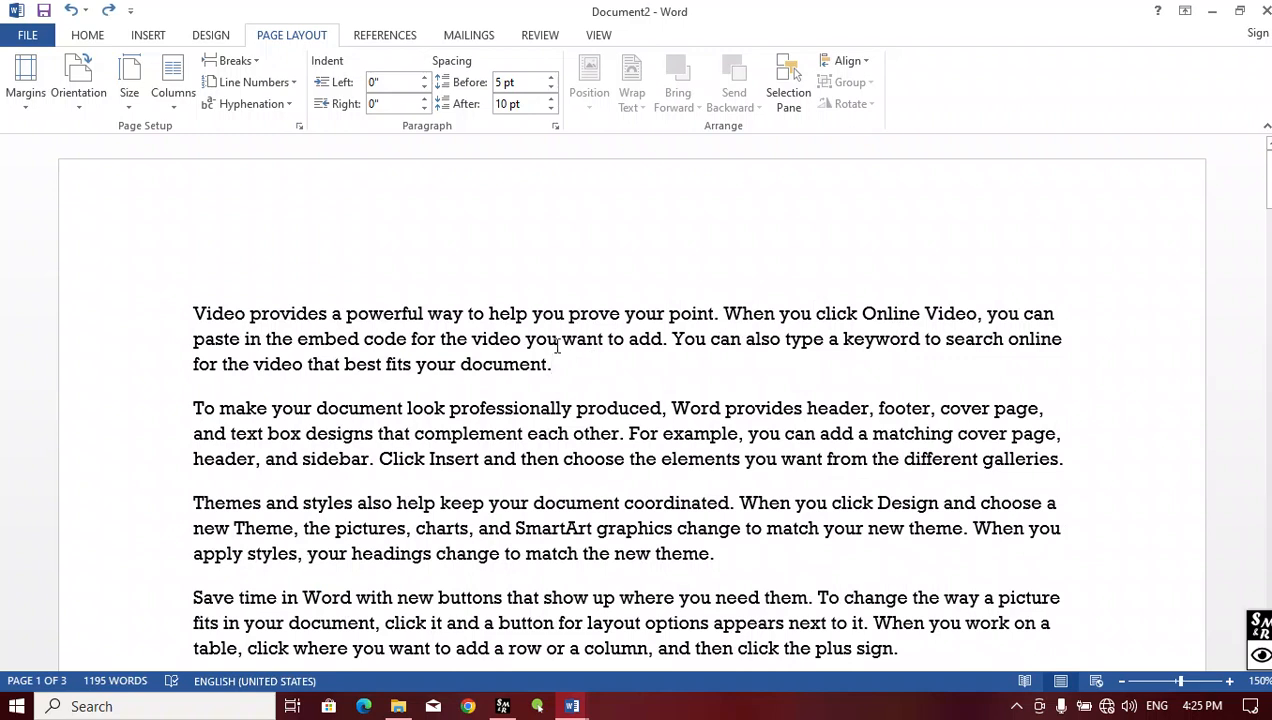
key("ctrl+a")
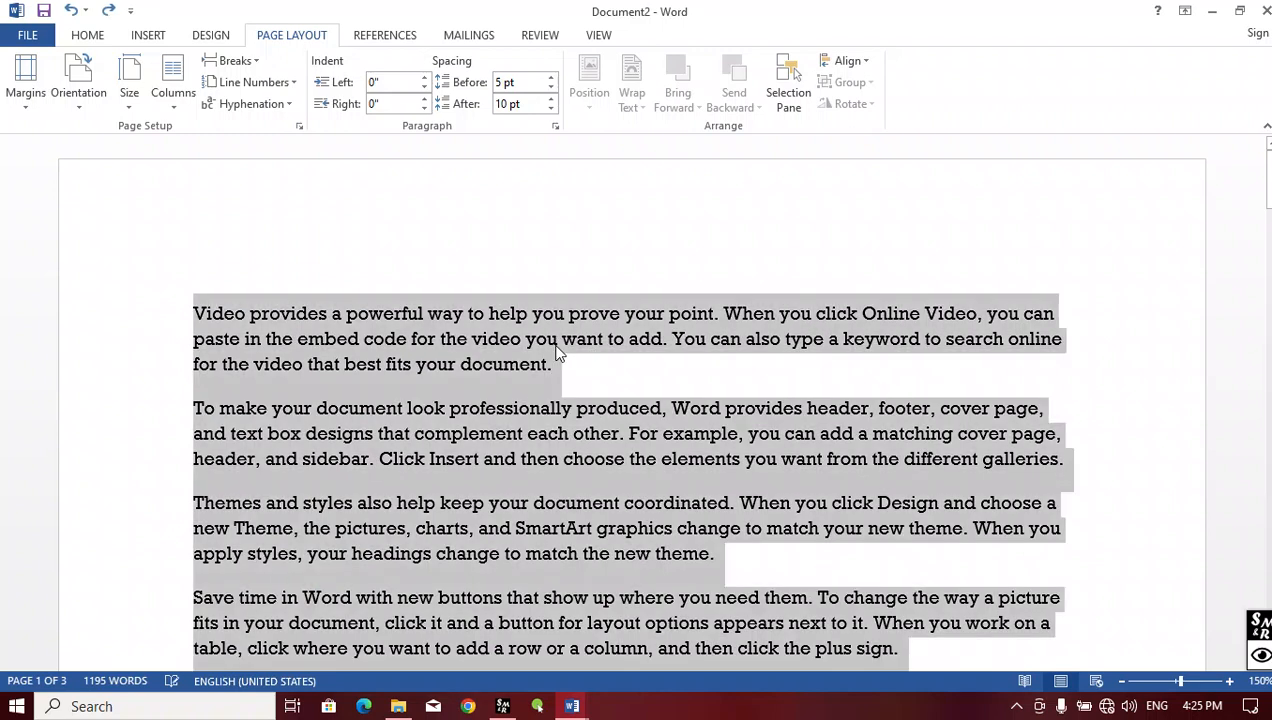
key("Delete")
scroll(229, 303, "down", 5)
scroll(233, 320, "up", 5)
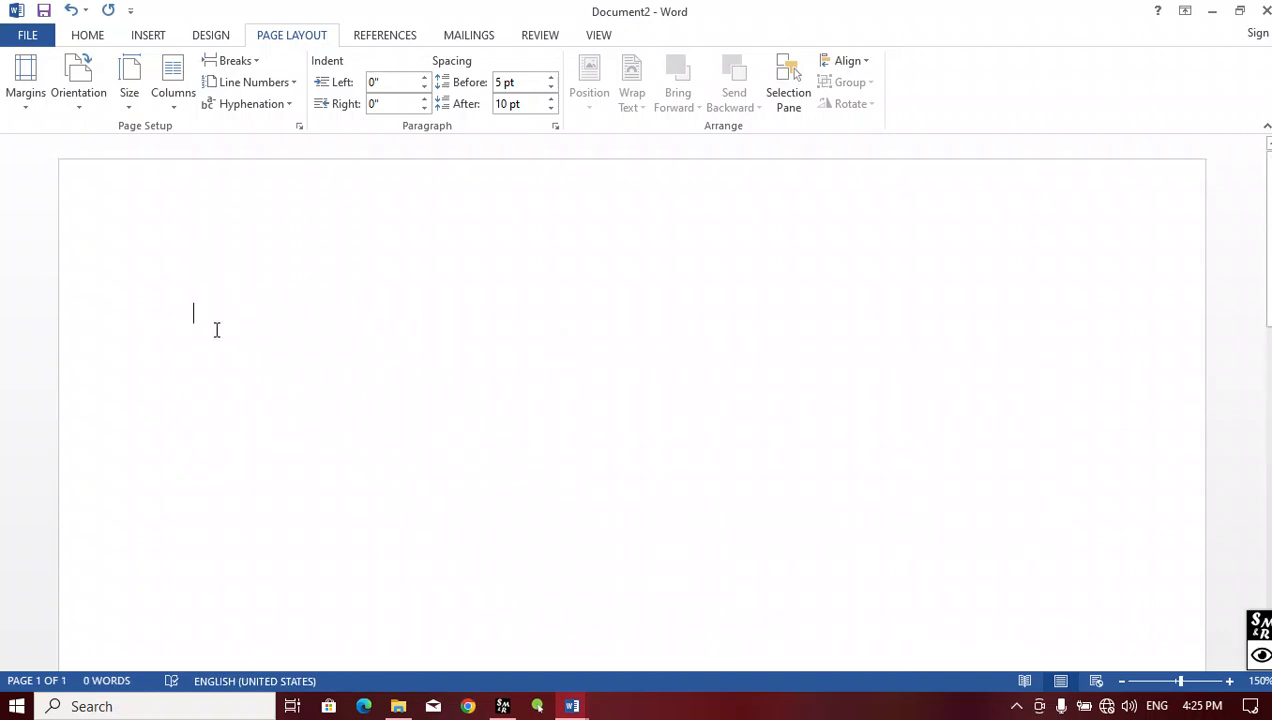
scroll(216, 326, "down", 1)
scroll(216, 326, "down", 3)
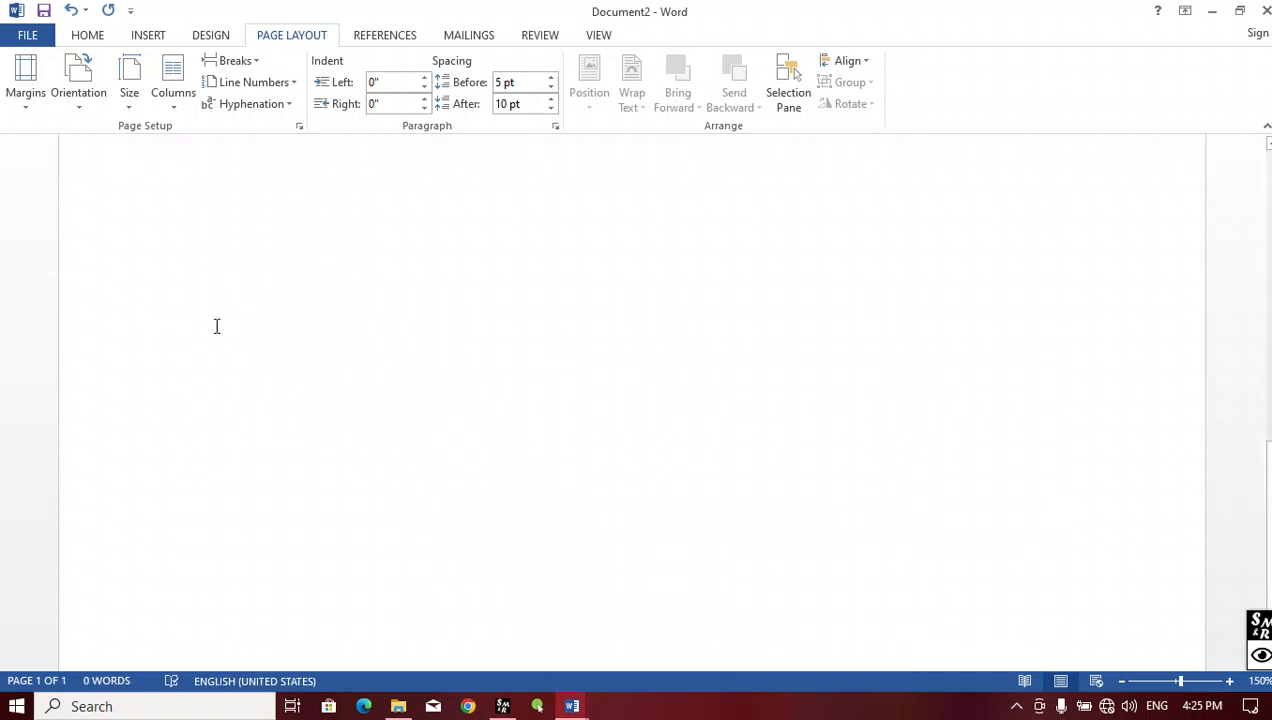
scroll(216, 326, "up", 4)
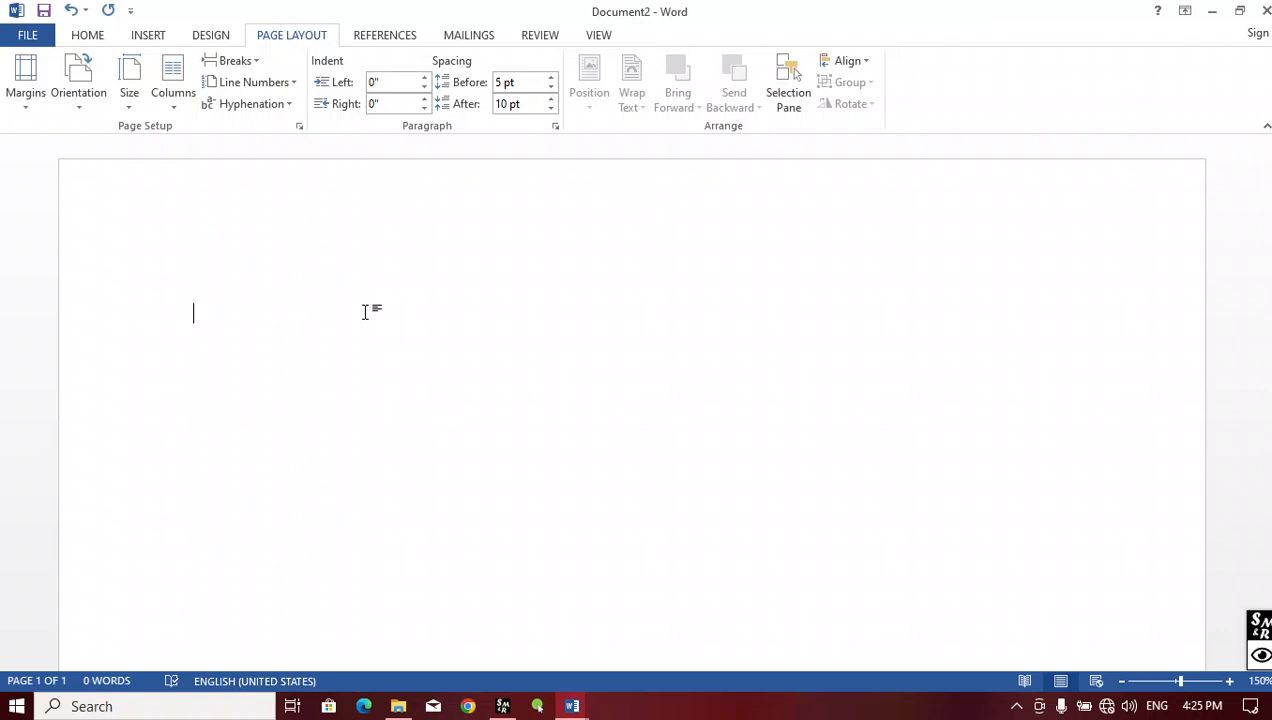
- Write the question "CPU Stand For?" followed by the answers "Central Processing Unit" and "Control Unit" on separate lines
type("CPU")
type("tand For?")
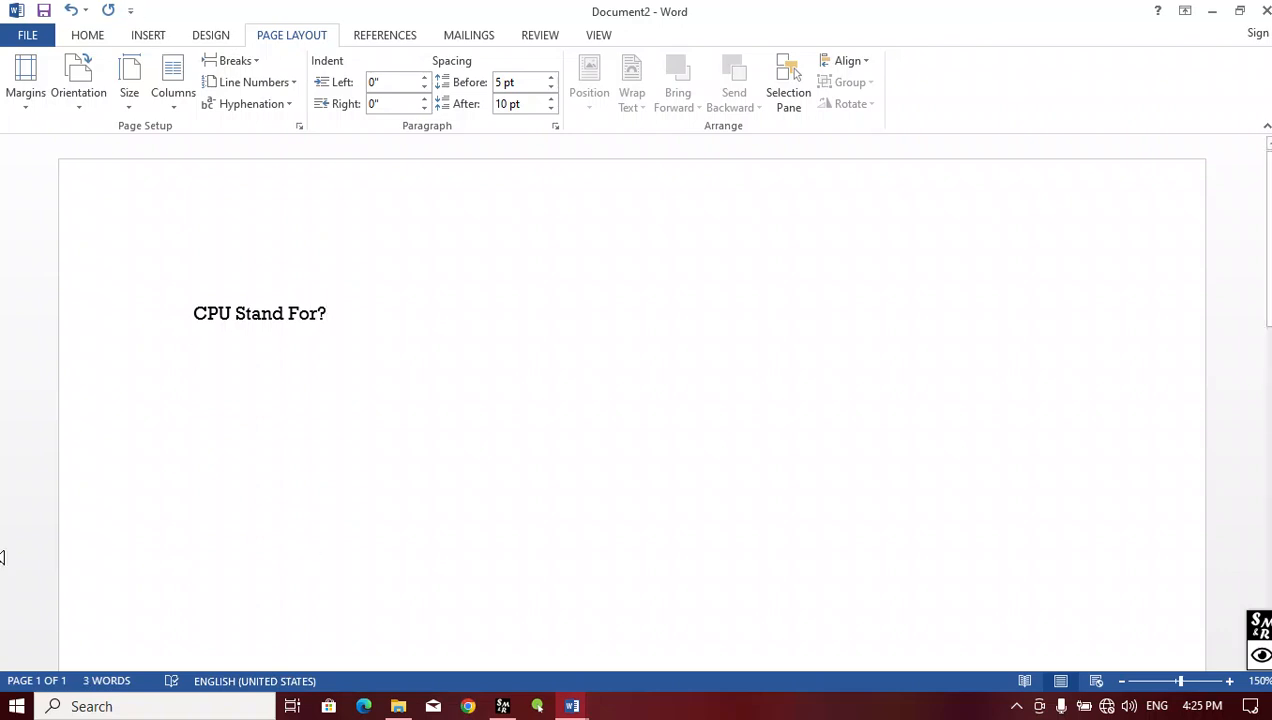
type("Central")
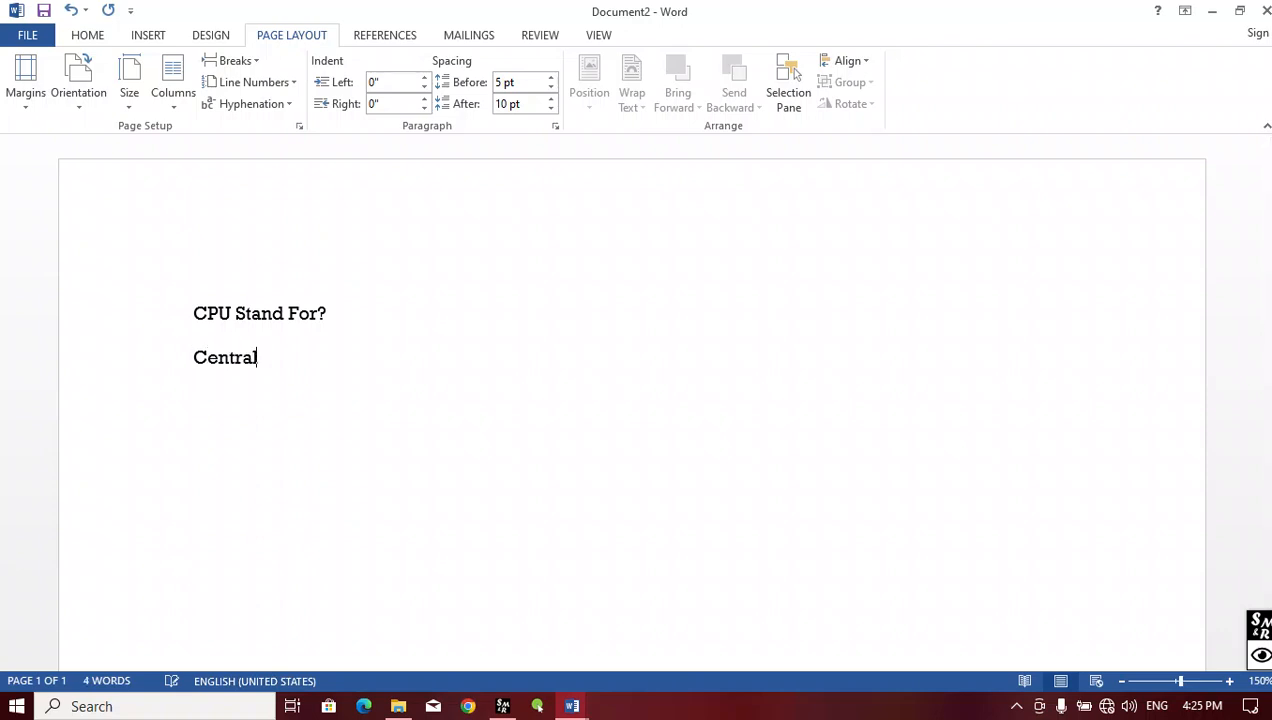
type(" Processing Un")
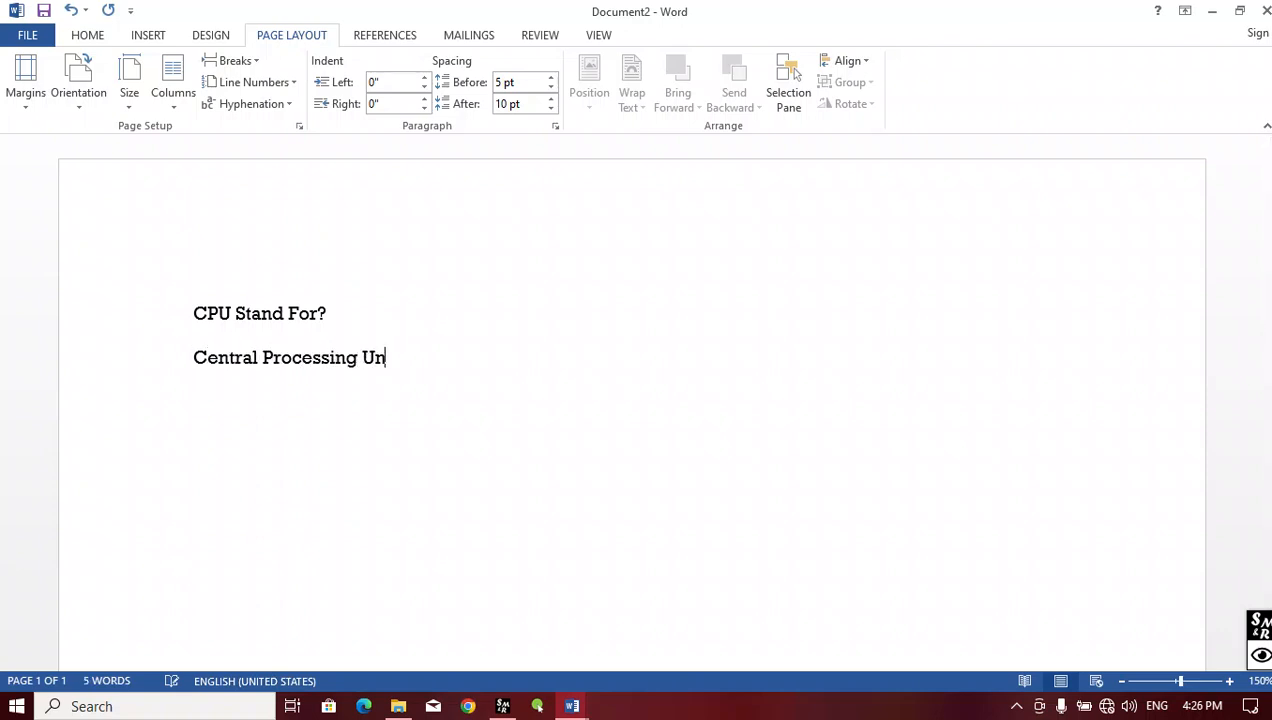
type("it Control Unit")
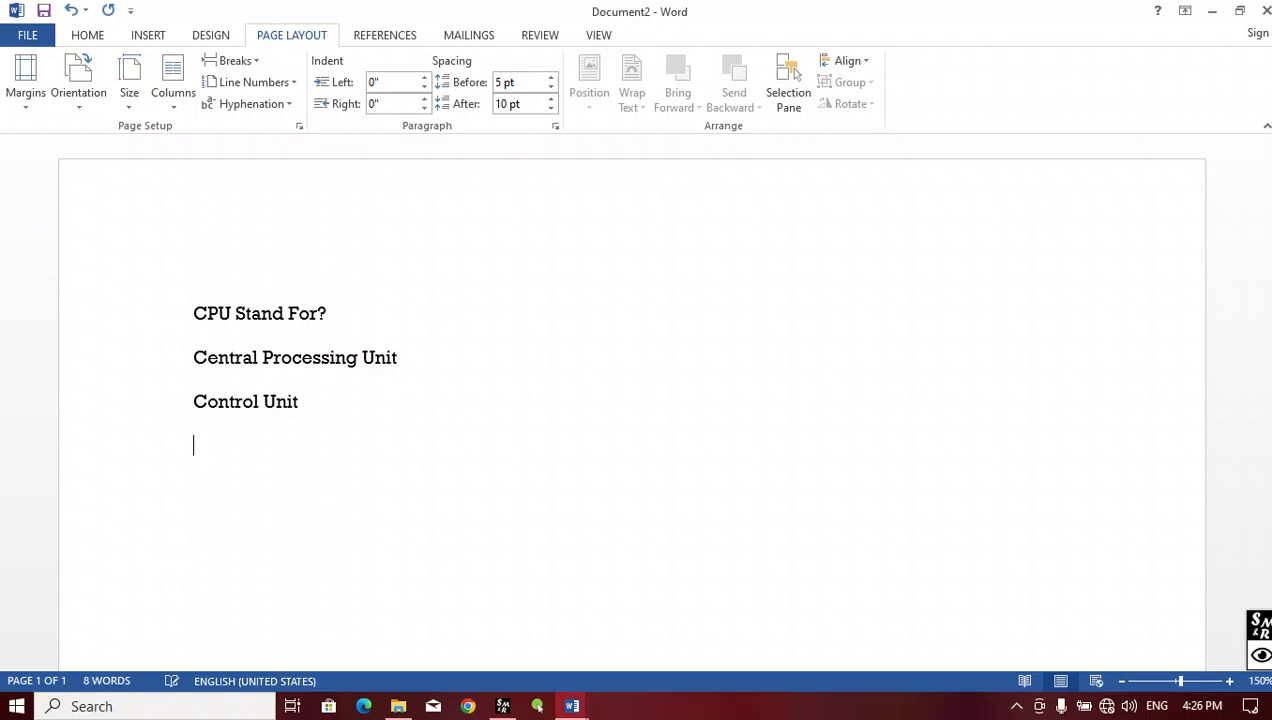
- Add "Control Processing Unit" and "Central Processing Unique" as the third and fourth answer lines
type(" Control Proce")
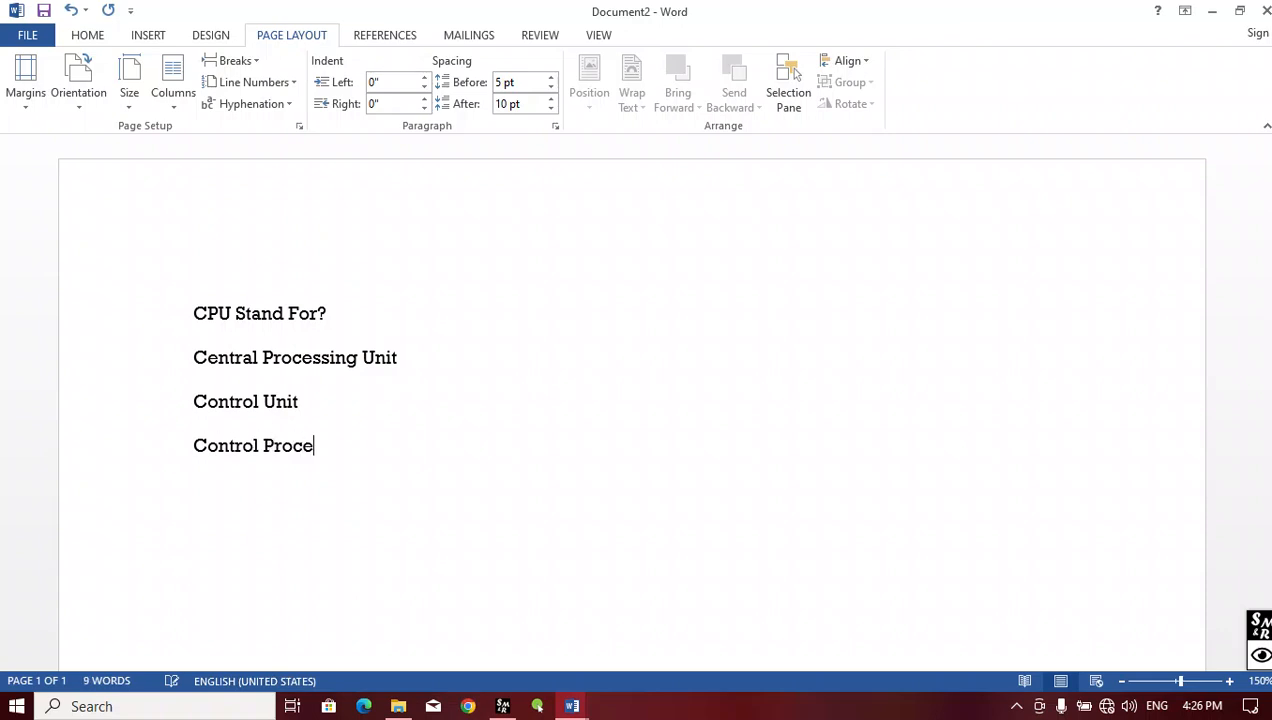
type("ssing ur")
key("BackSpace")
key("BackSpace")
type("UNi")
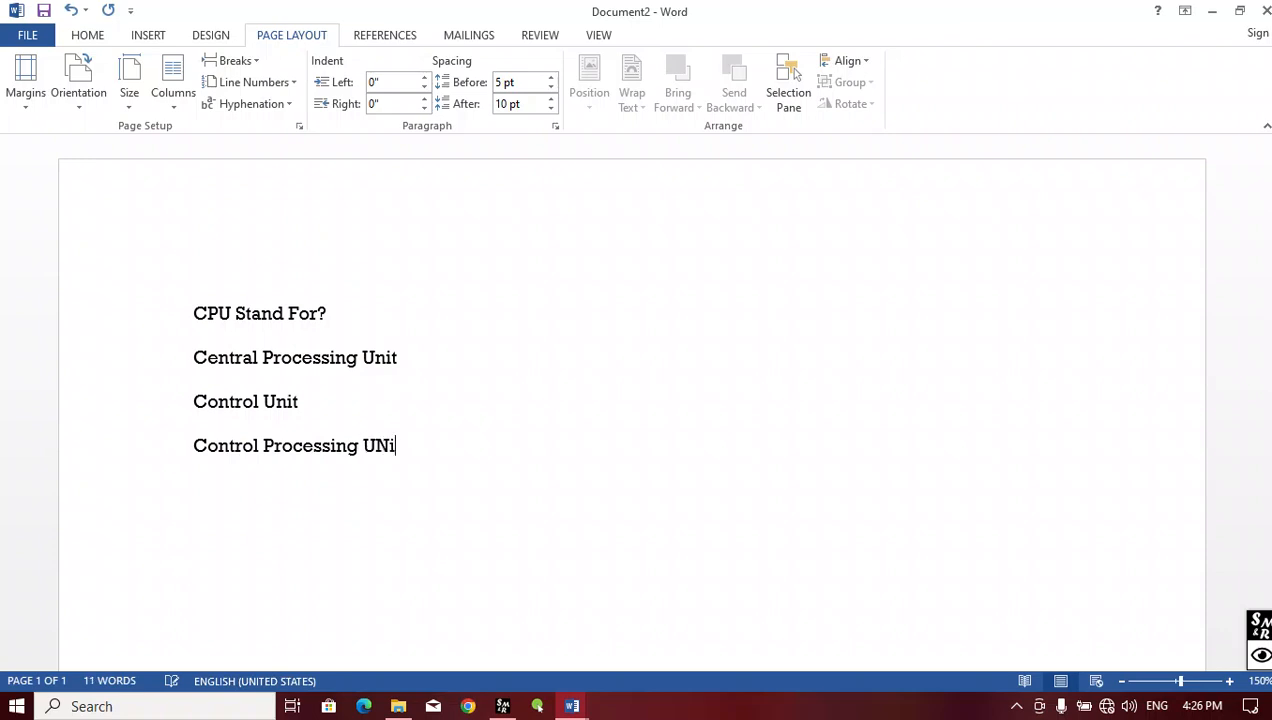
key("BackSpace")
type("Central Proc")
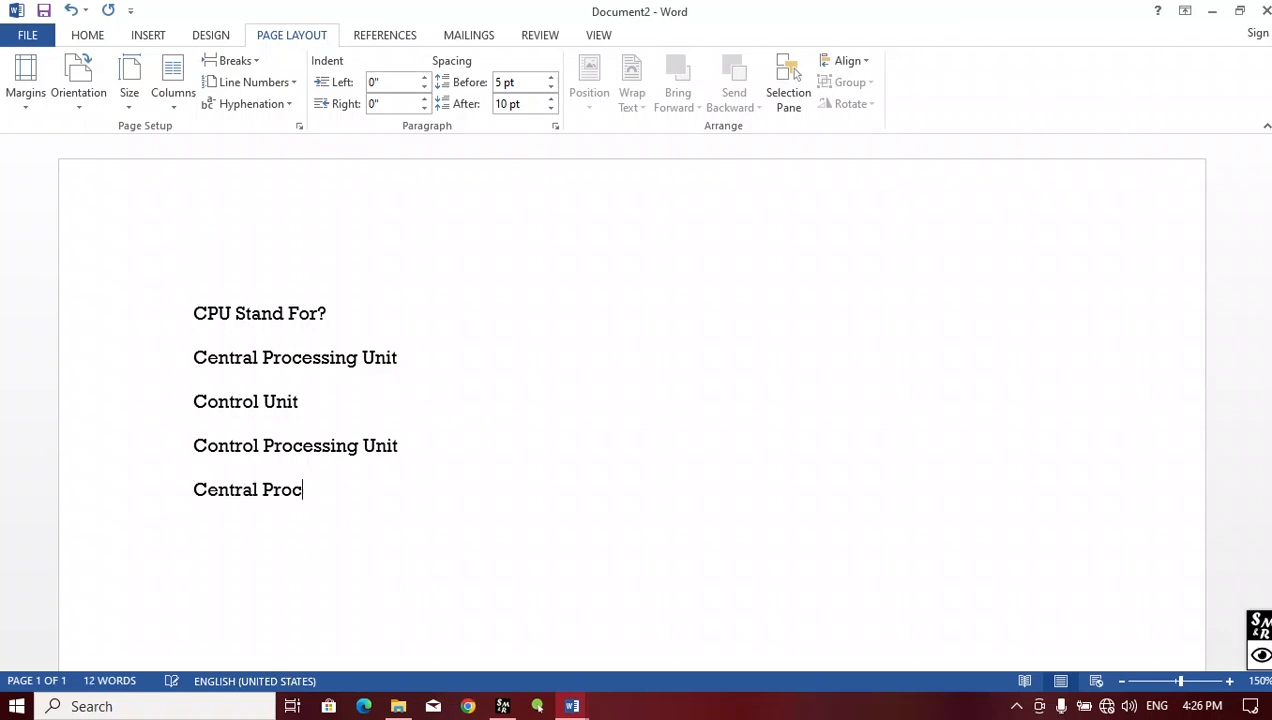
type("essing Un")
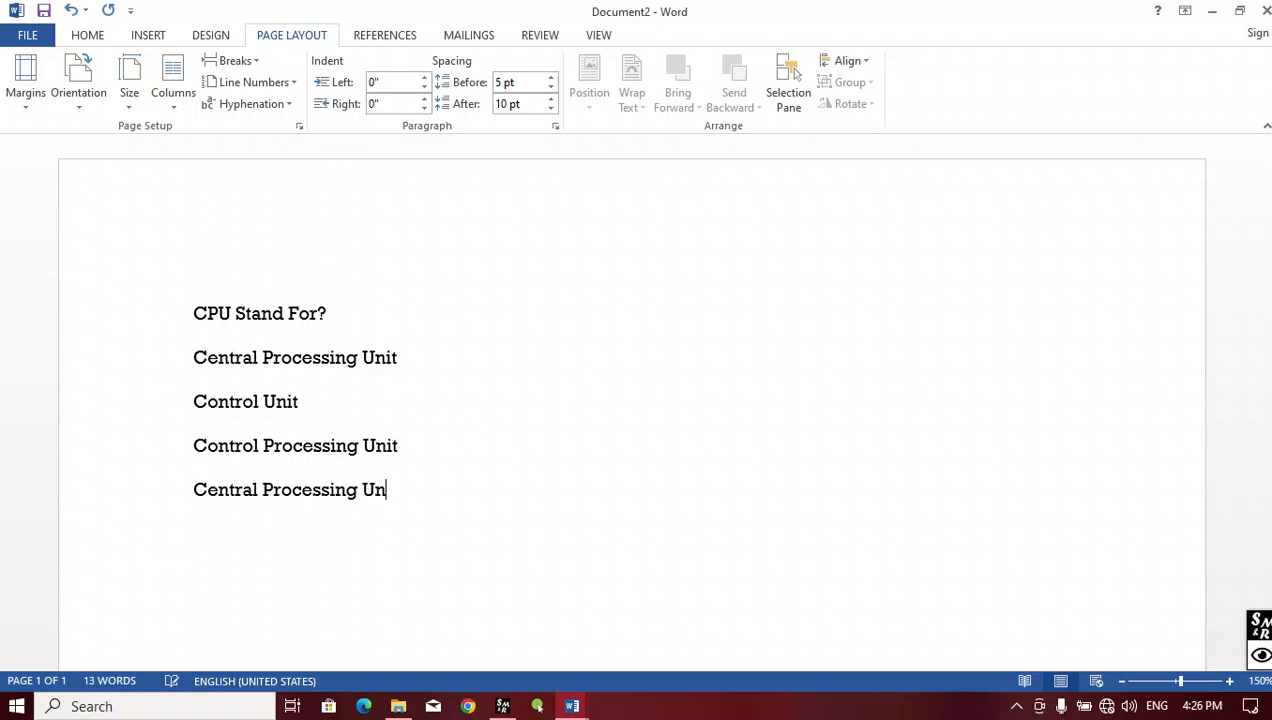
type("ique")
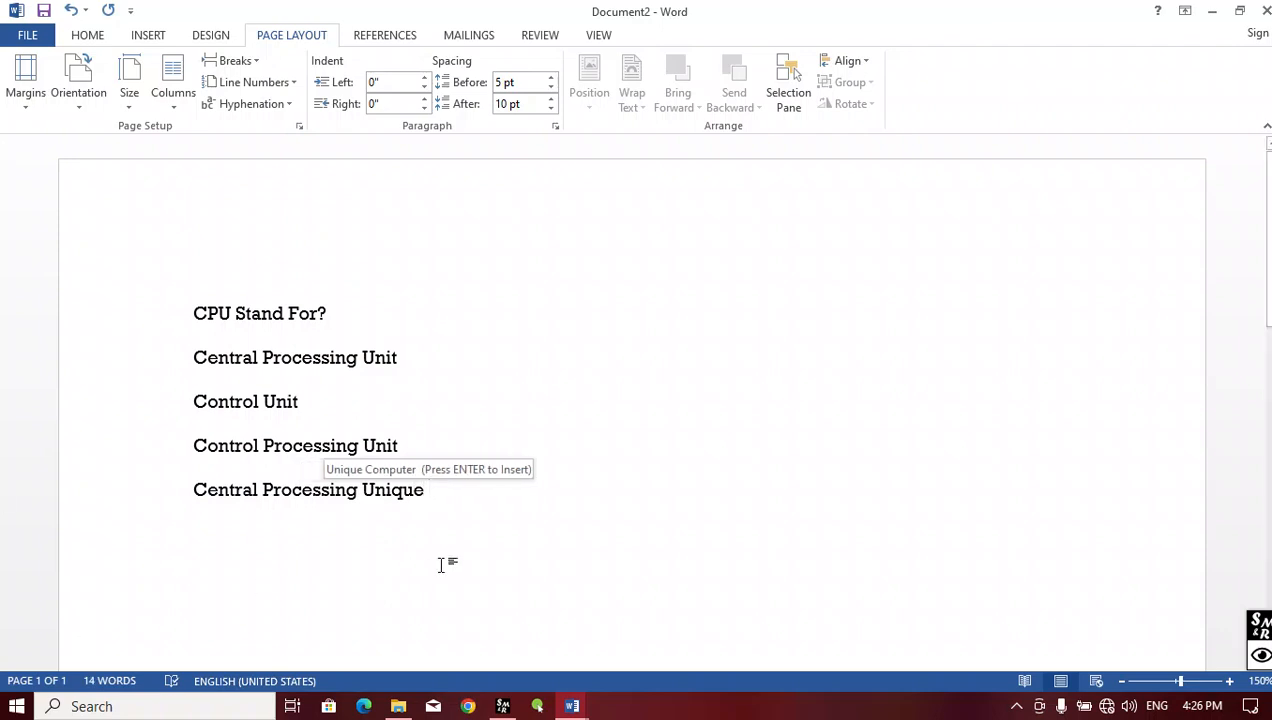
- Format the four answer lines below the question as a numbered list
left_click_drag(193, 345, 483, 514)
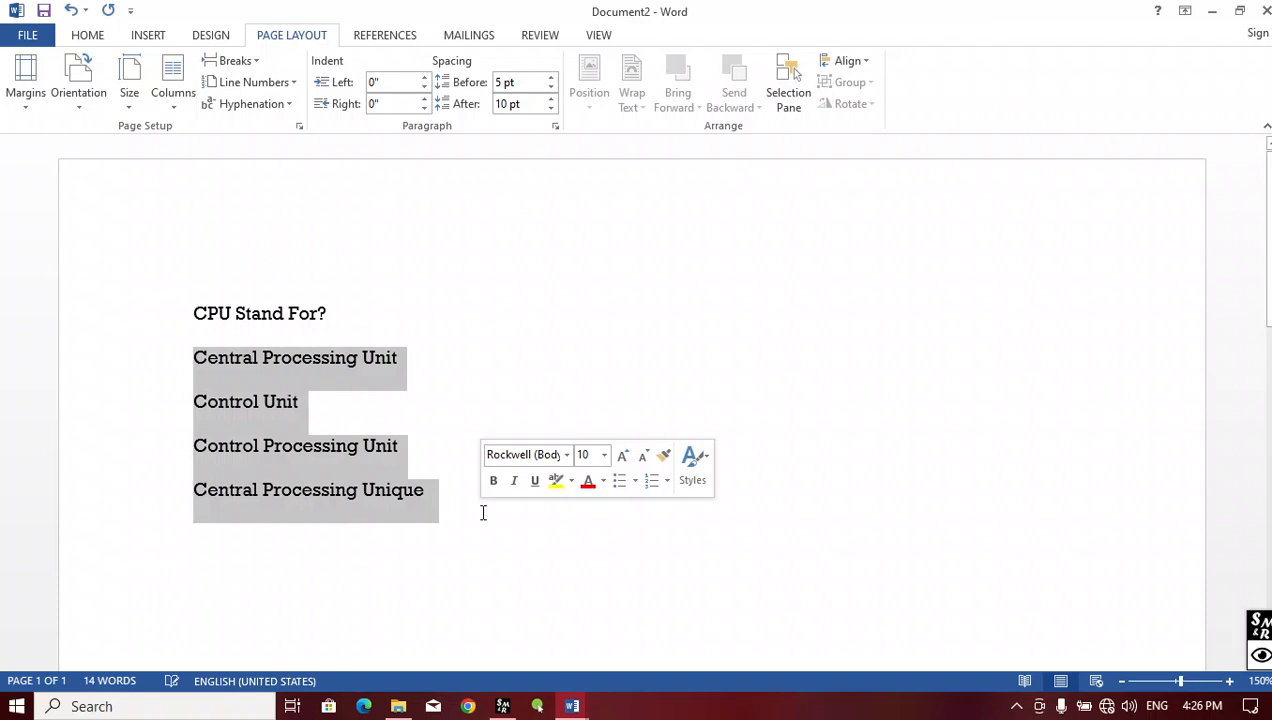
left_click(100, 38)
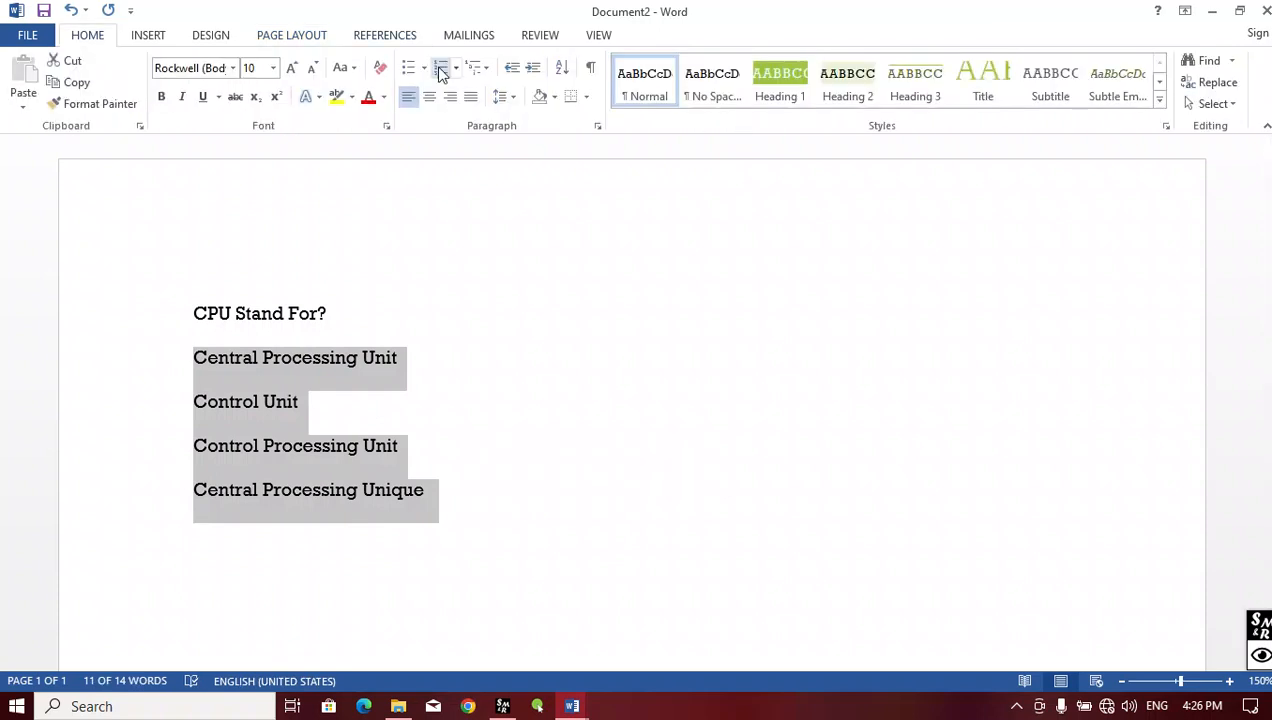
left_click(440, 66)
left_click(568, 466)
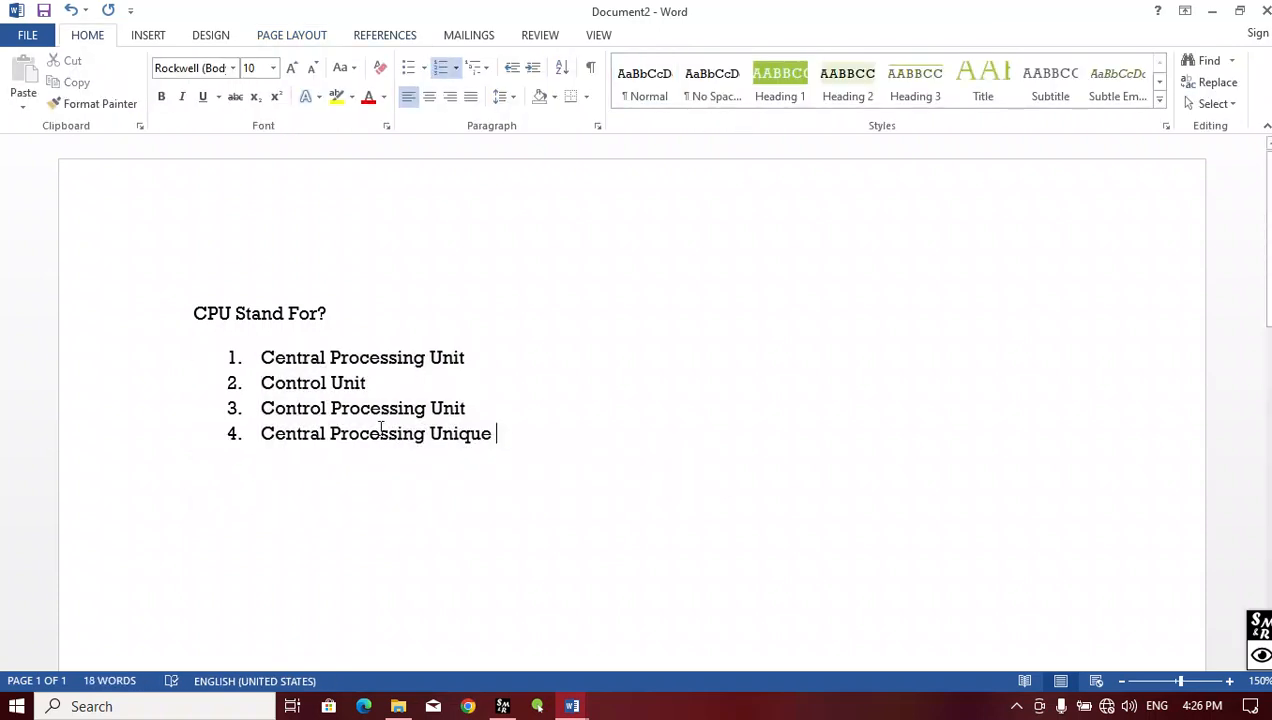
- Add the prefix "Q 1." in front of the question "CPU Stand For?"
left_click(191, 316)
type("1")
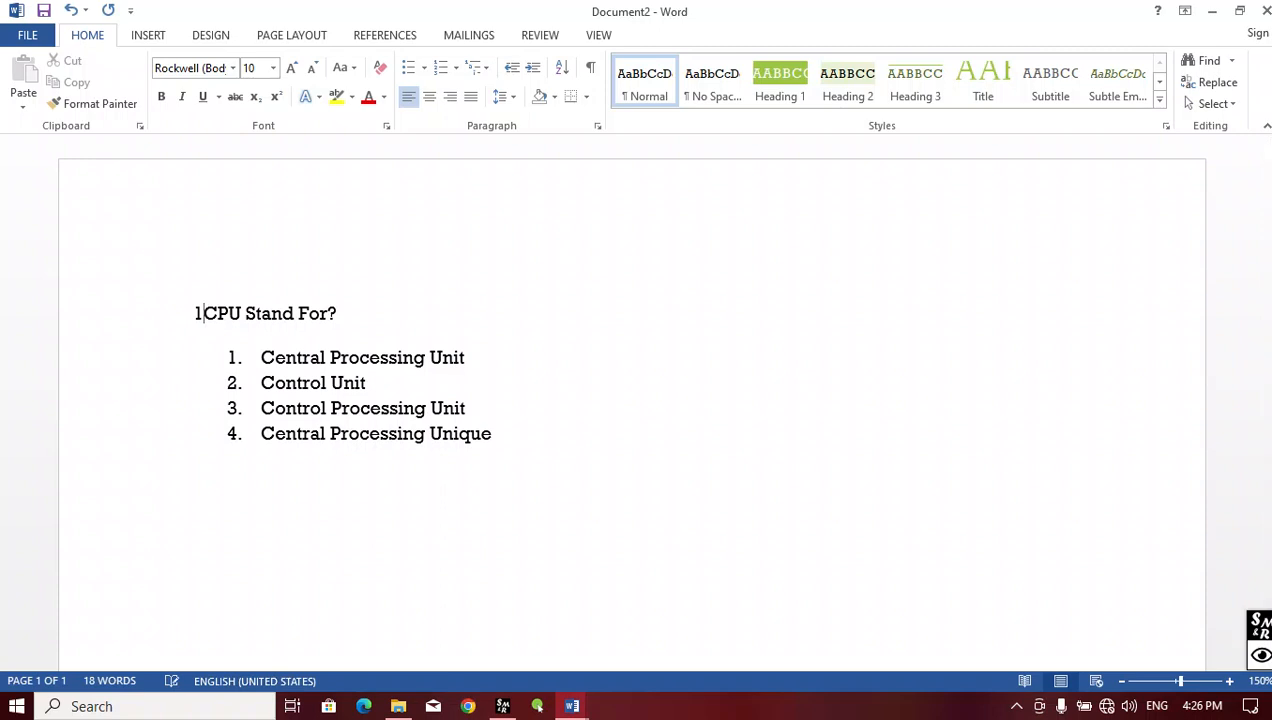
key("BackSpace")
type("Q")
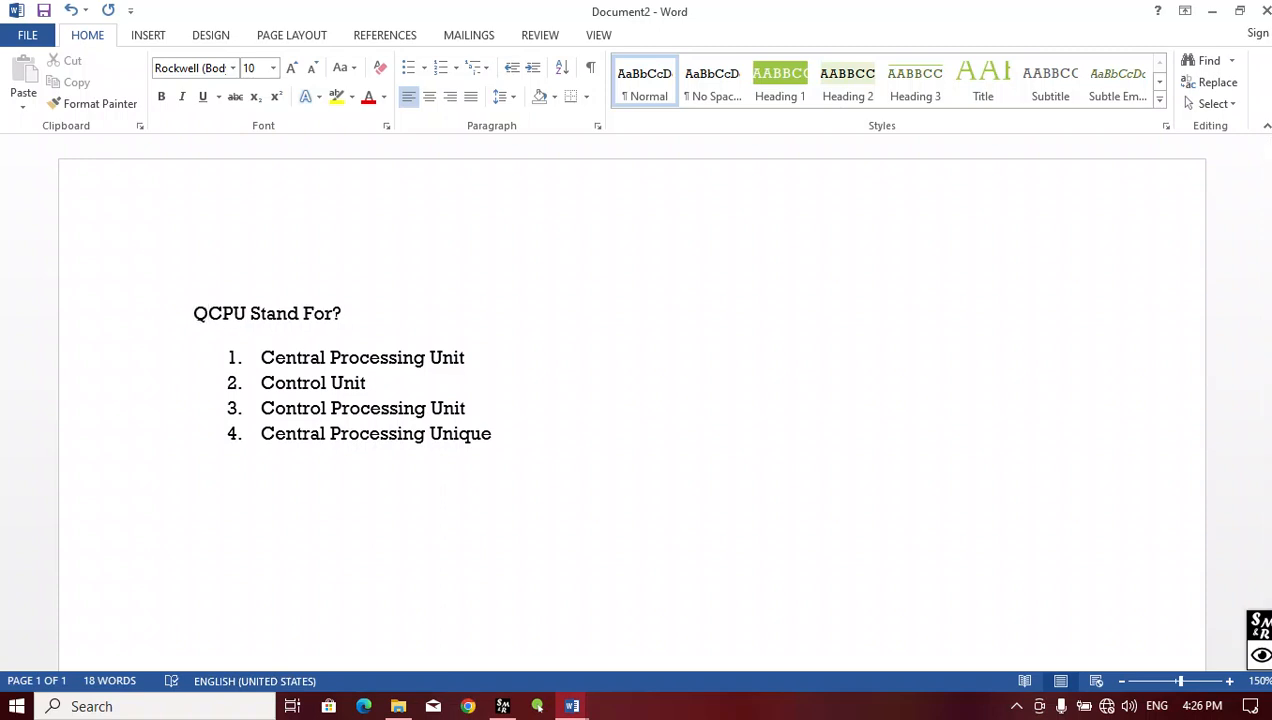
type(" 1.")
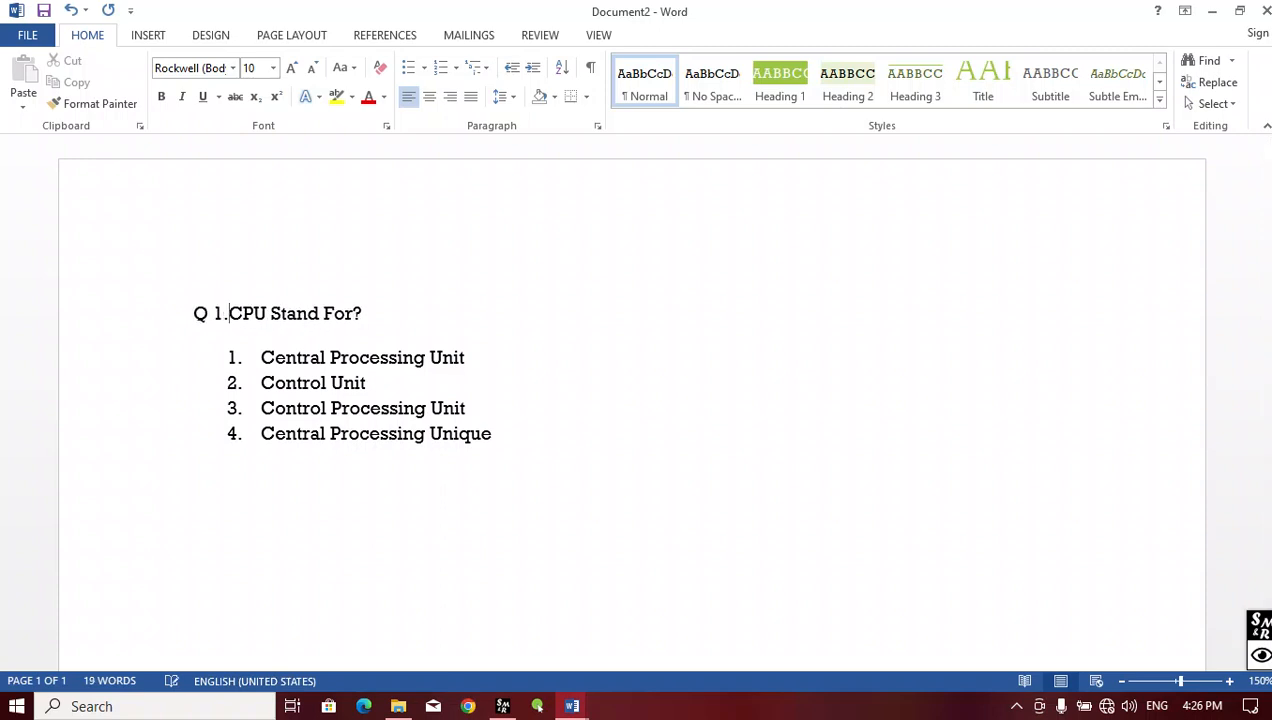
- Make the question line bold and increase its font size to 11
left_click(140, 305)
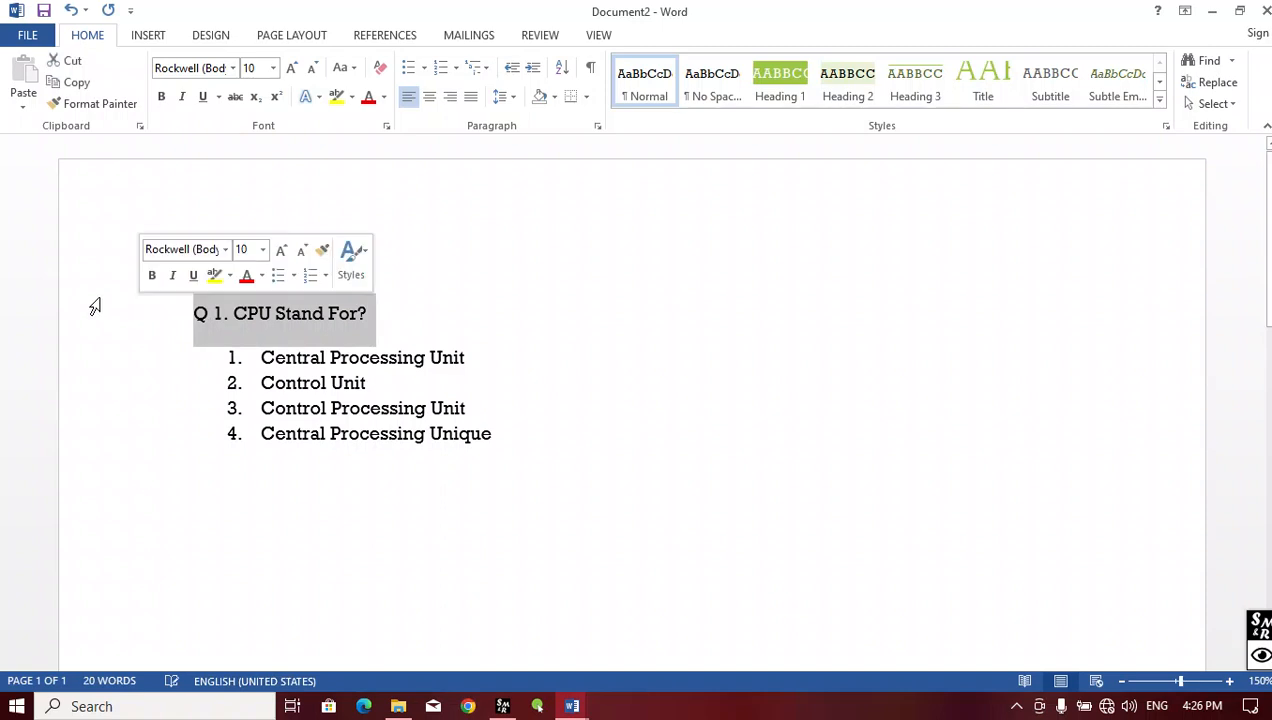
left_click(161, 97)
left_click(291, 68)
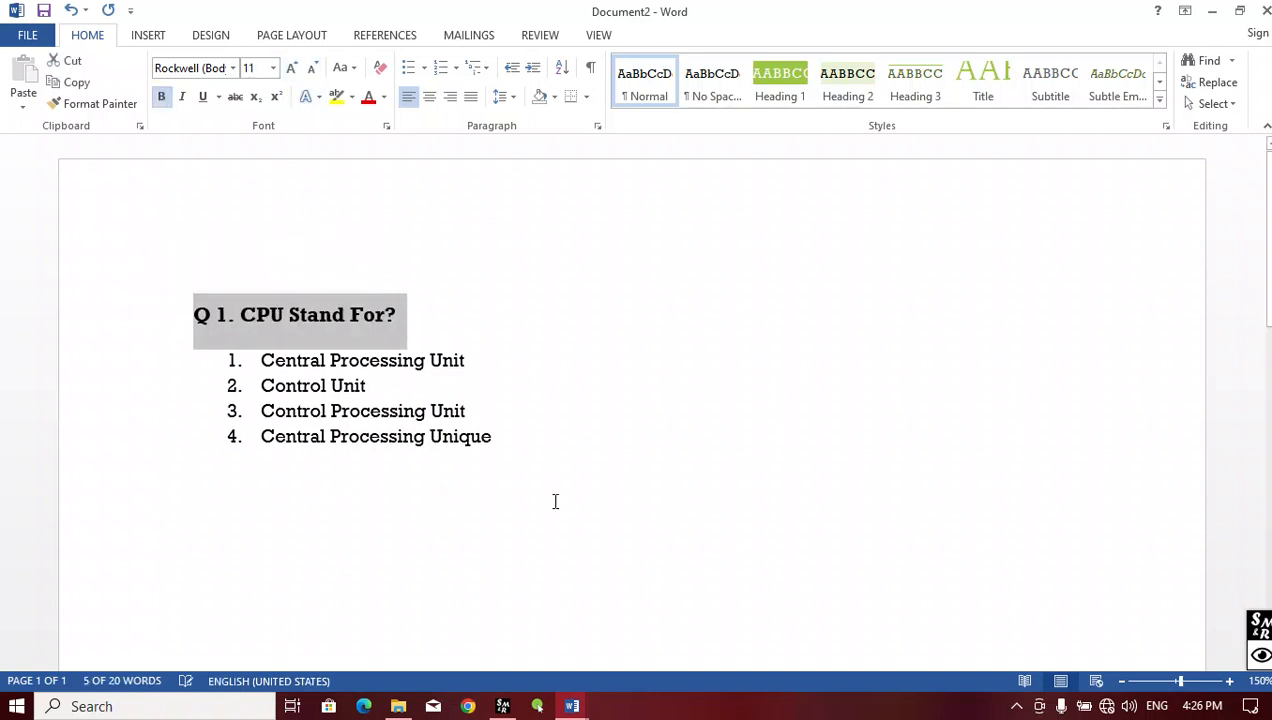
left_click(555, 501)
- Copy the question with its four answers and paste thirteen copies one after another below the original
left_click_drag(514, 440, 142, 302)
key("ctrl+c")
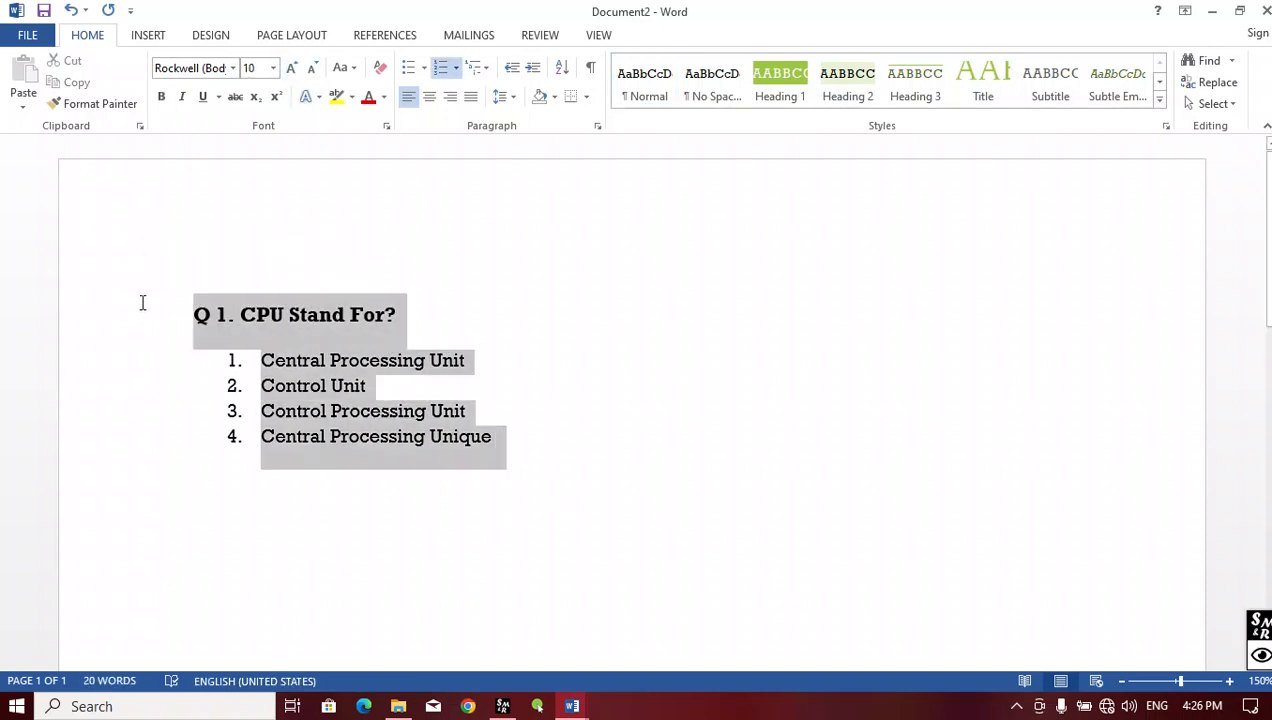
left_click(229, 491)
key("Return")
key("BackSpace")
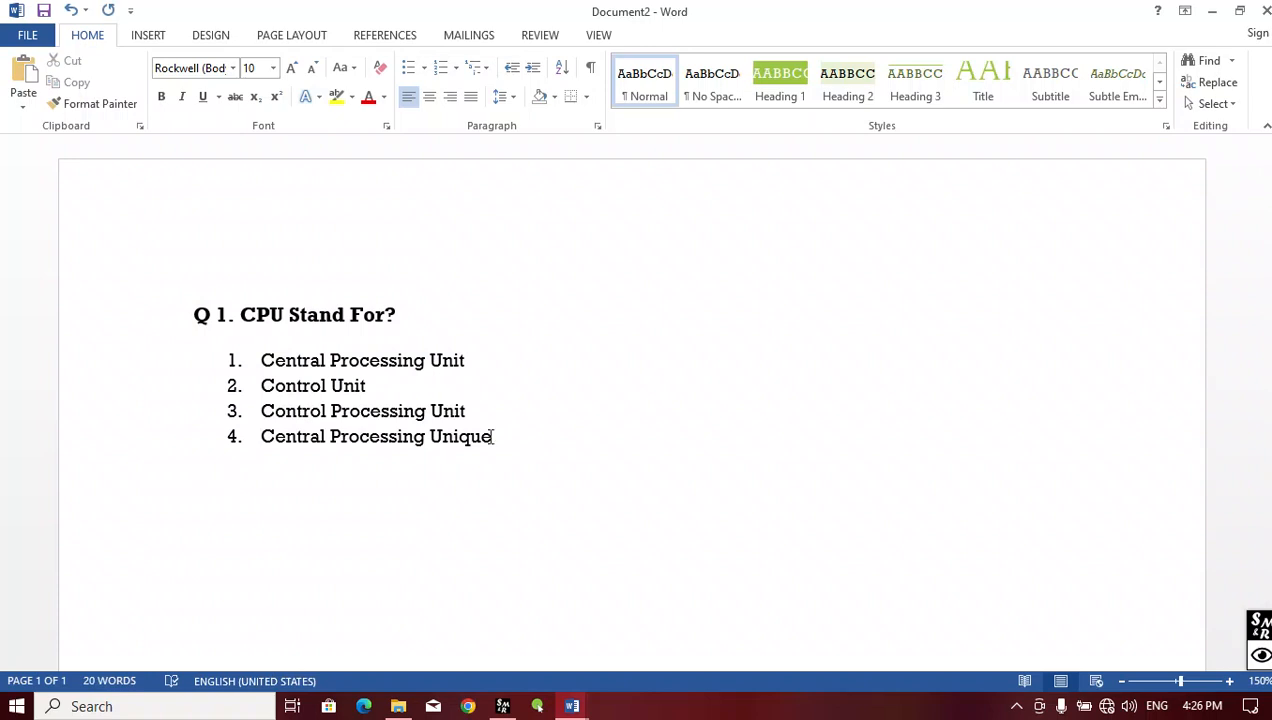
key("ctrl+v")
key("ctrl+v")
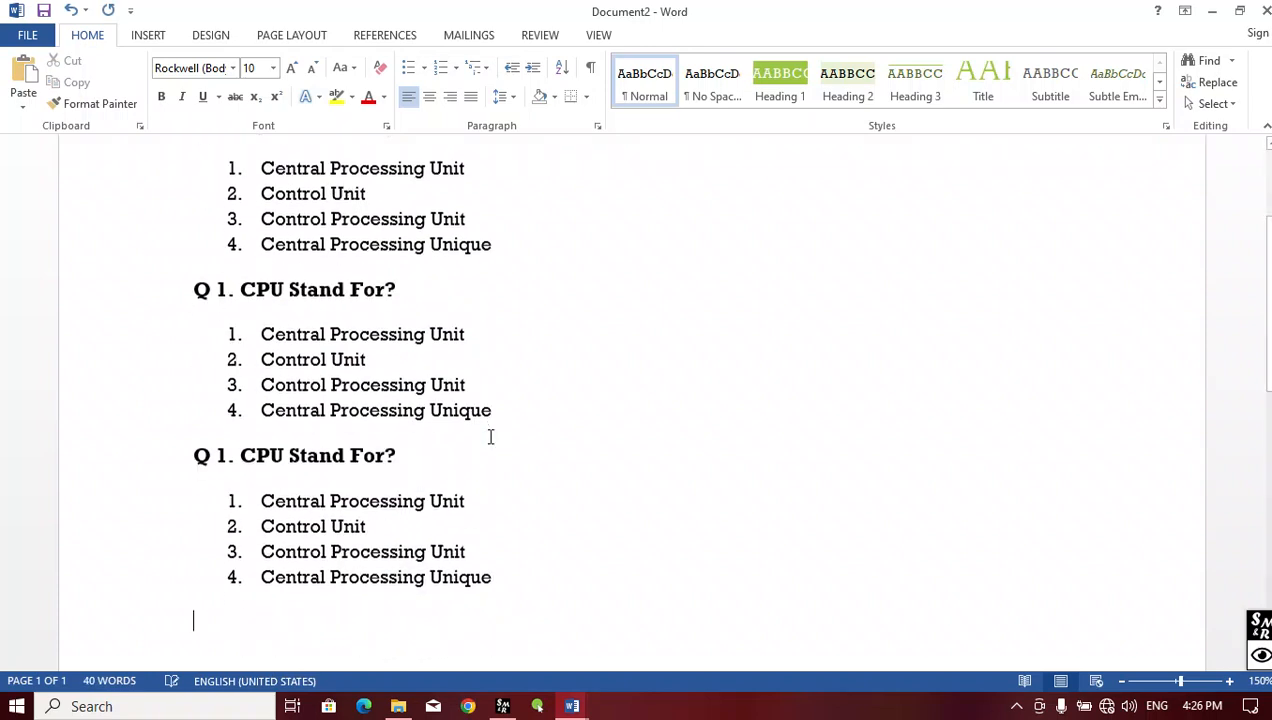
key("ctrl+v")
key("ctrl+v")
key("ctrl+v")
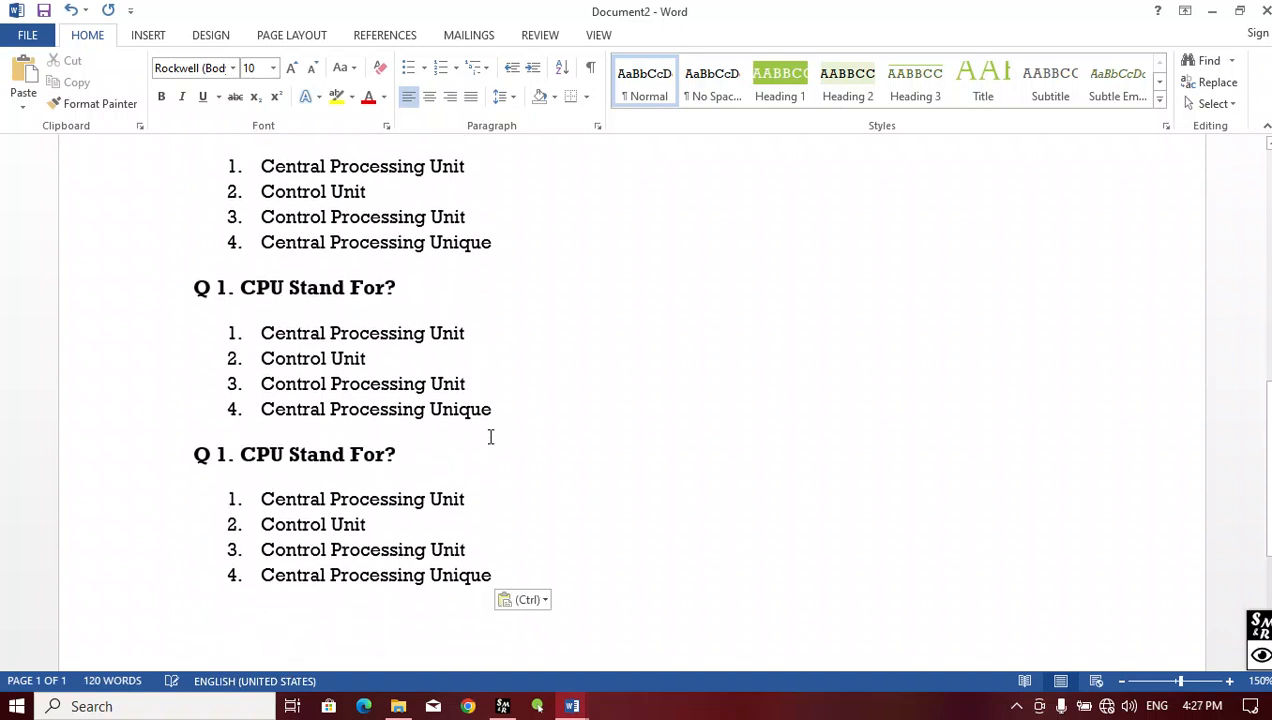
key("ctrl+v")
key("ctrl+v")
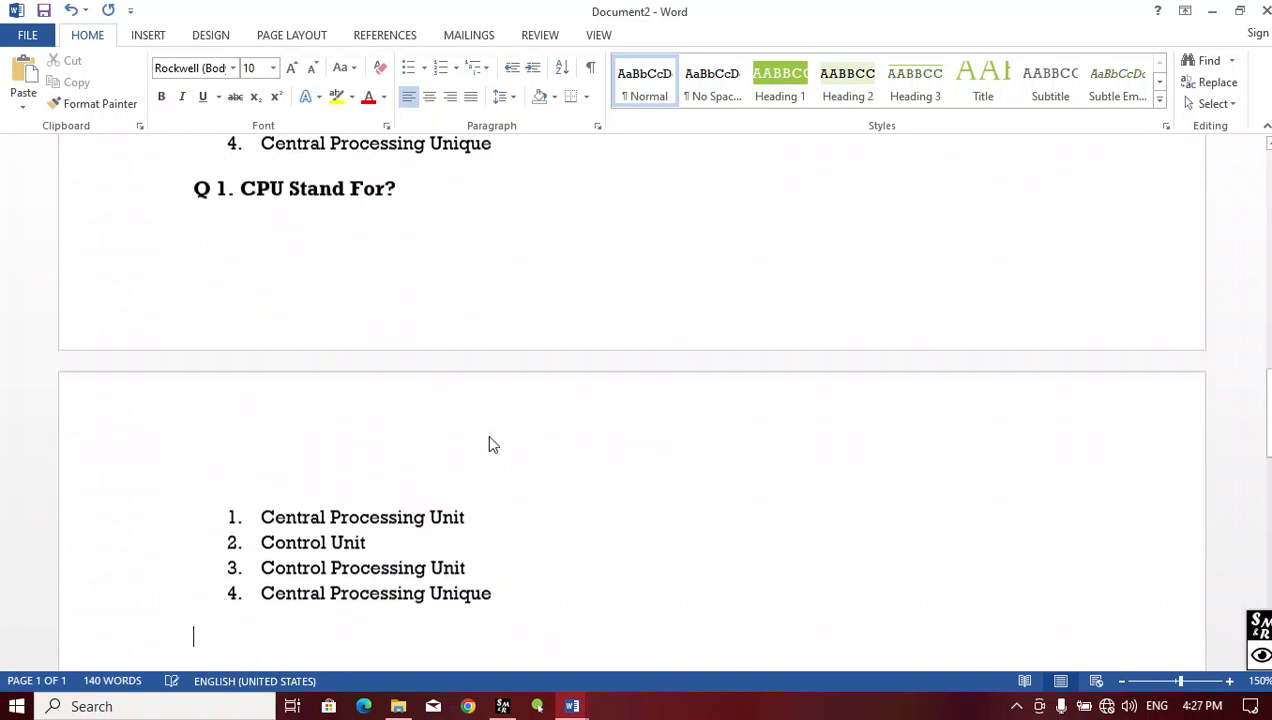
key("ctrl+v")
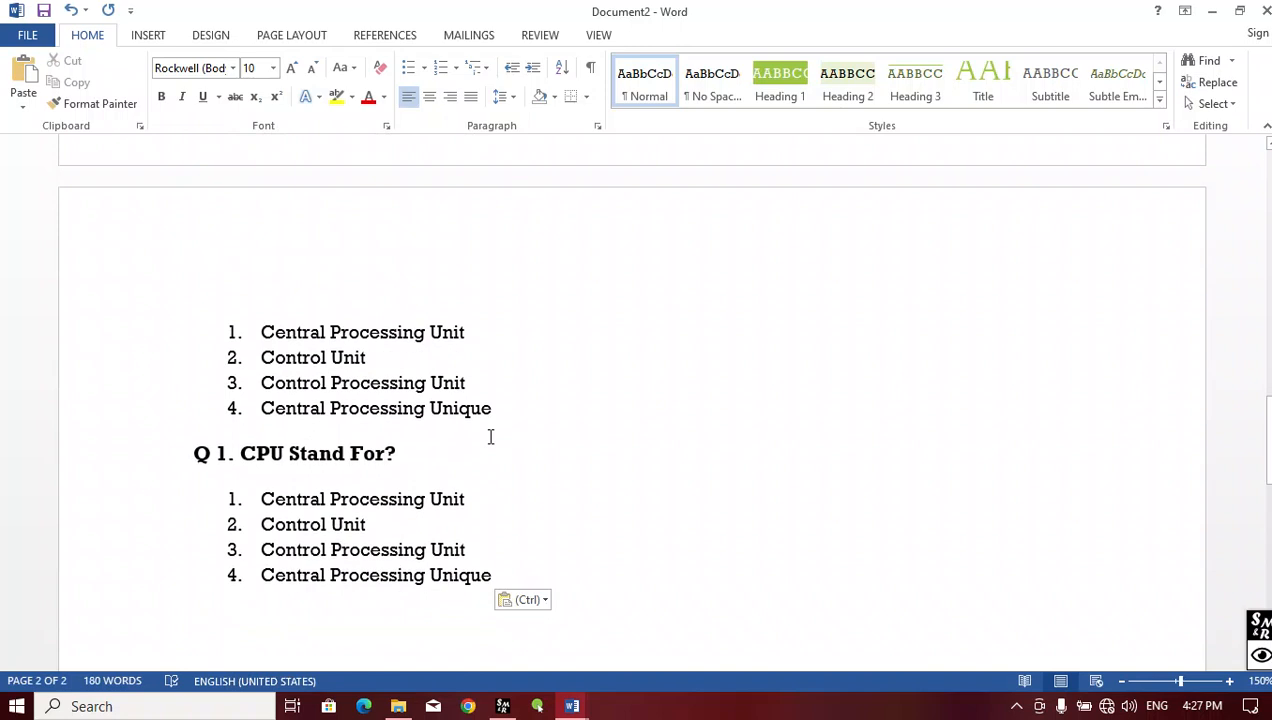
key("ctrl+v")
key("ctrl+v")
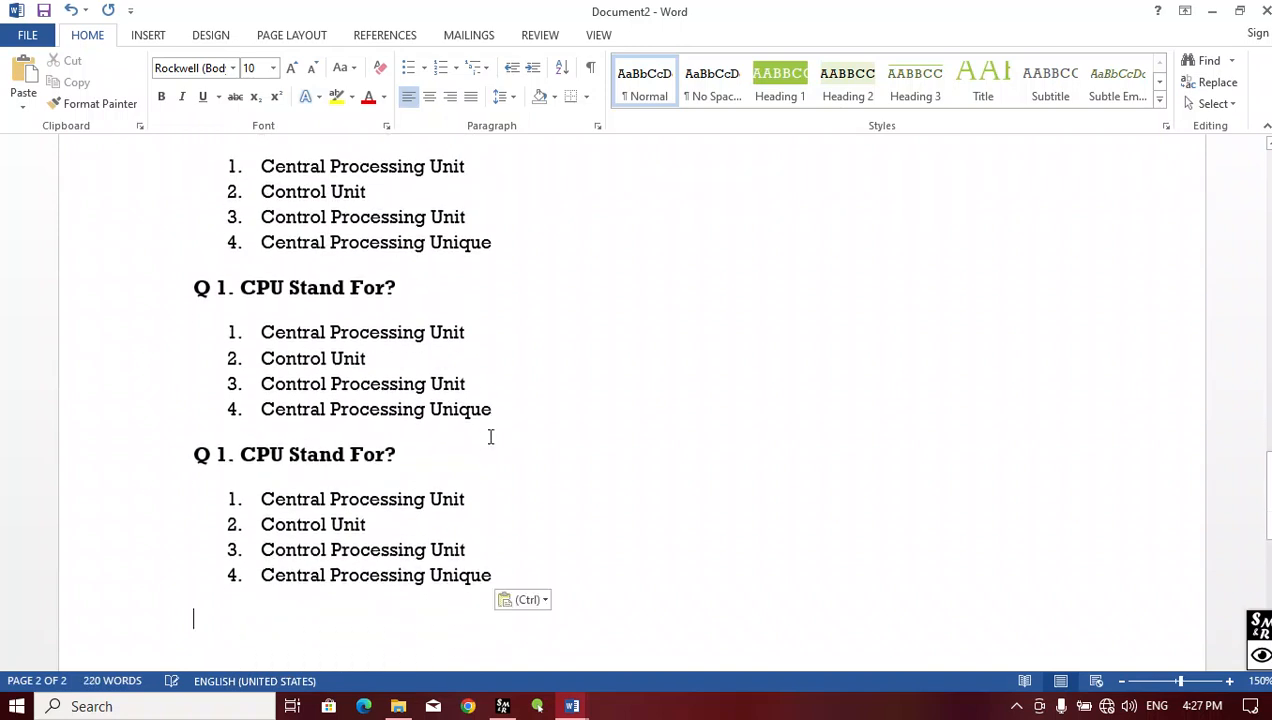
key("ctrl+v")
key("ctrl+v")
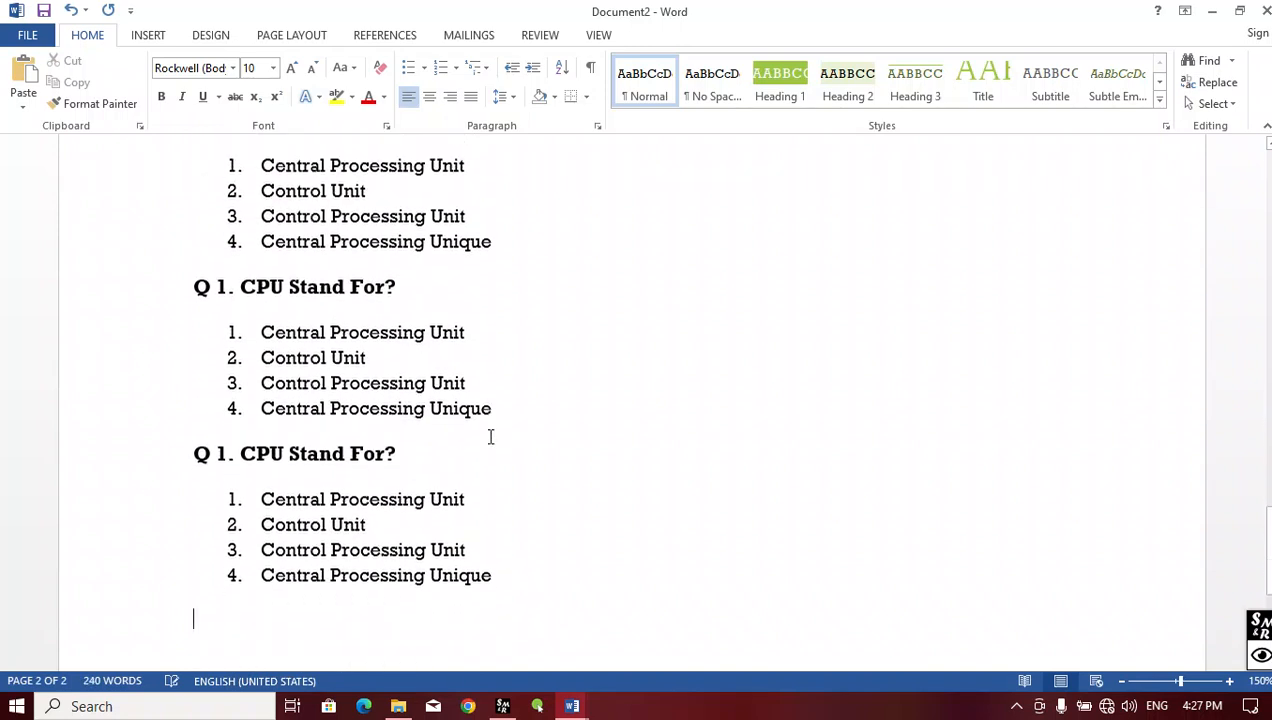
key("ctrl+v")
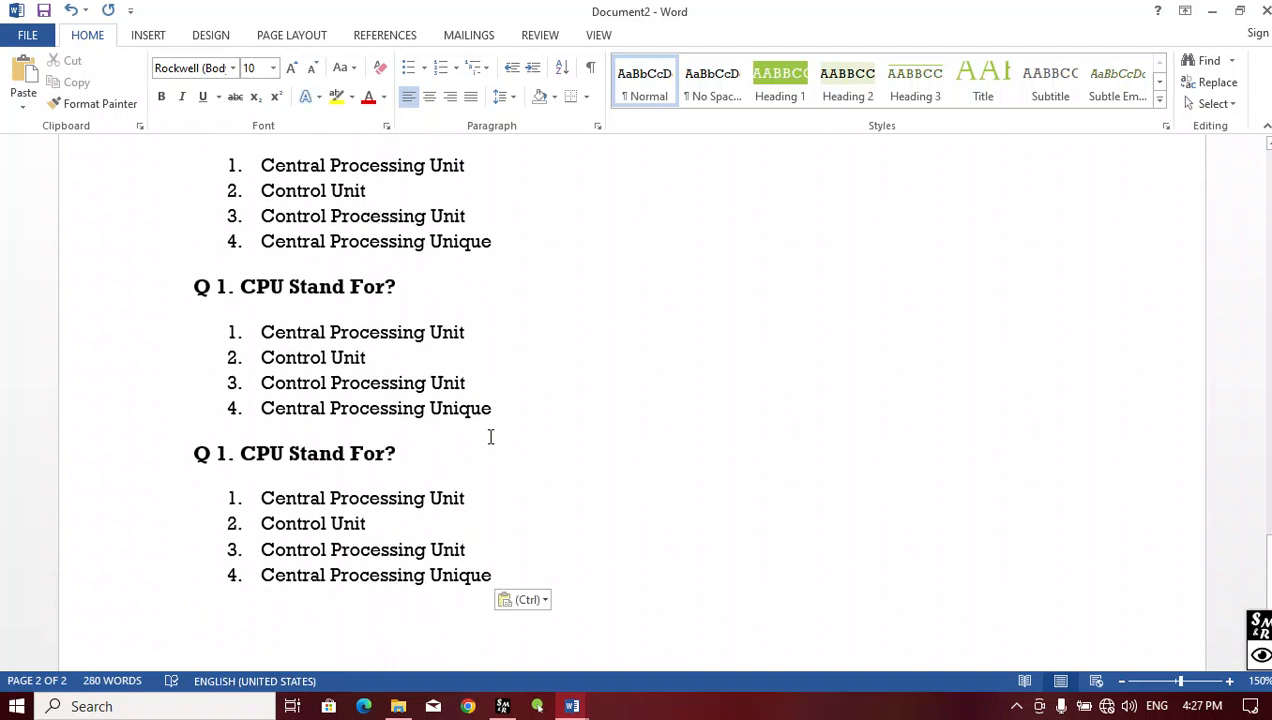
- Renumber the second and third question headings as Q 2 and Q 3
scroll(490, 437, "up", 3)
scroll(358, 440, "down", 4)
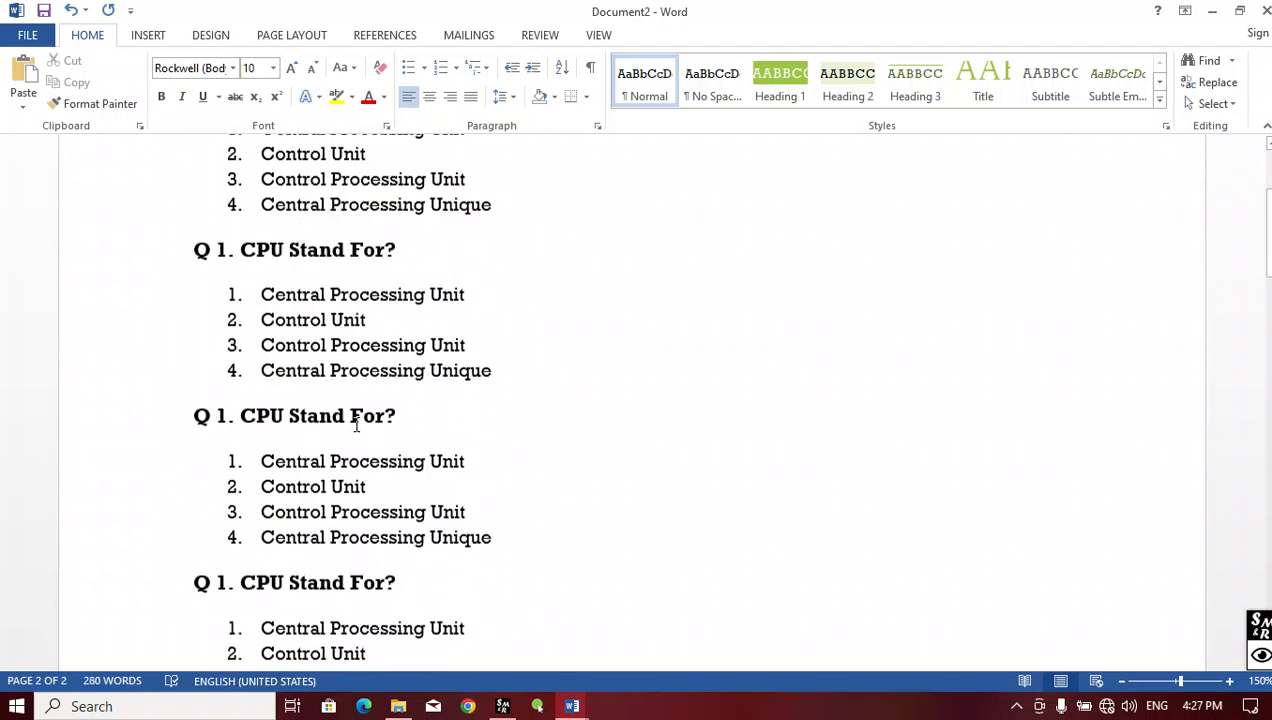
scroll(357, 425, "up", 3)
left_click(228, 481)
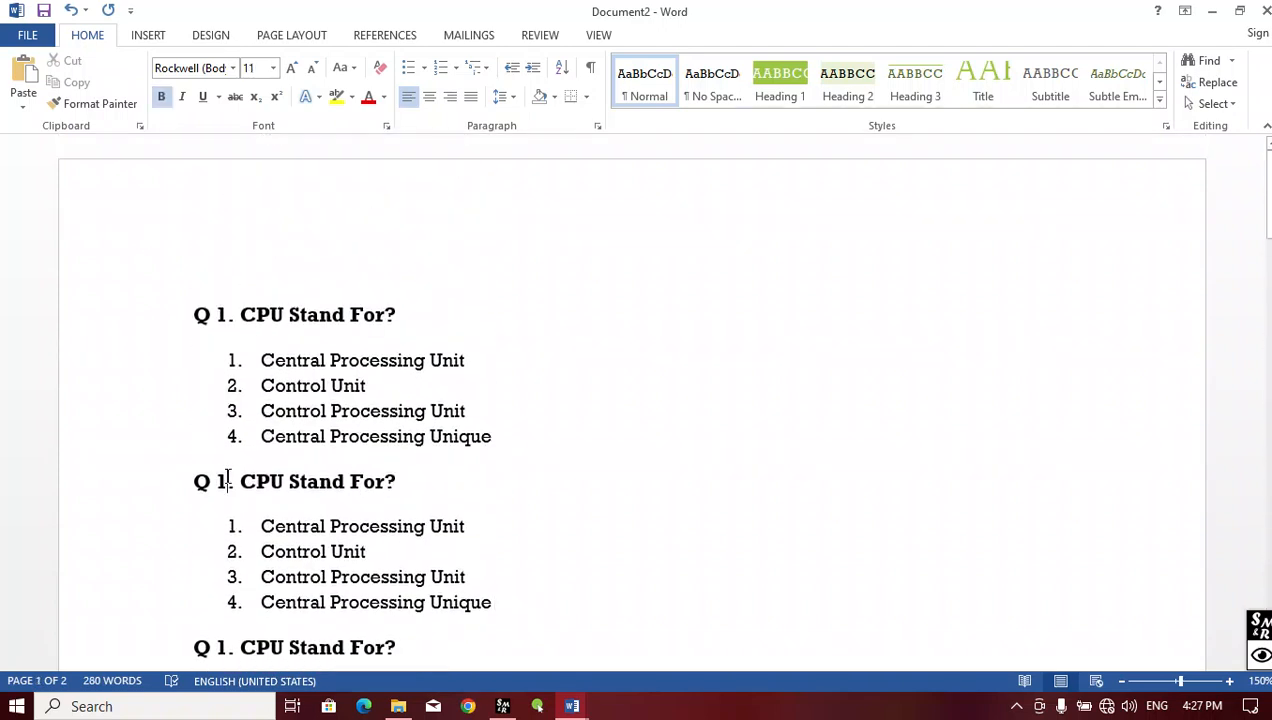
key("BackSpace")
type("2")
scroll(230, 410, "down", 3)
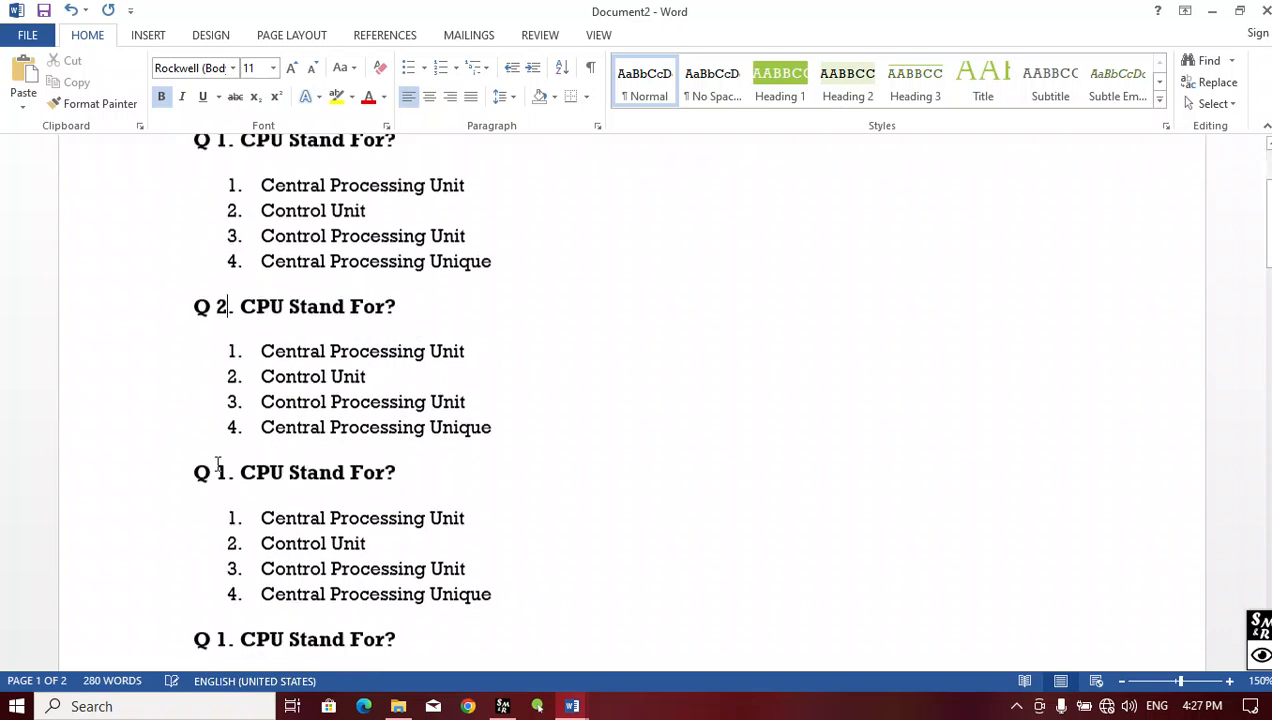
key("BackSpace")
type("3")
- Renumber the fourth, fifth and sixth question headings as Q 4, Q 5 and Q 6
scroll(226, 418, "down", 2)
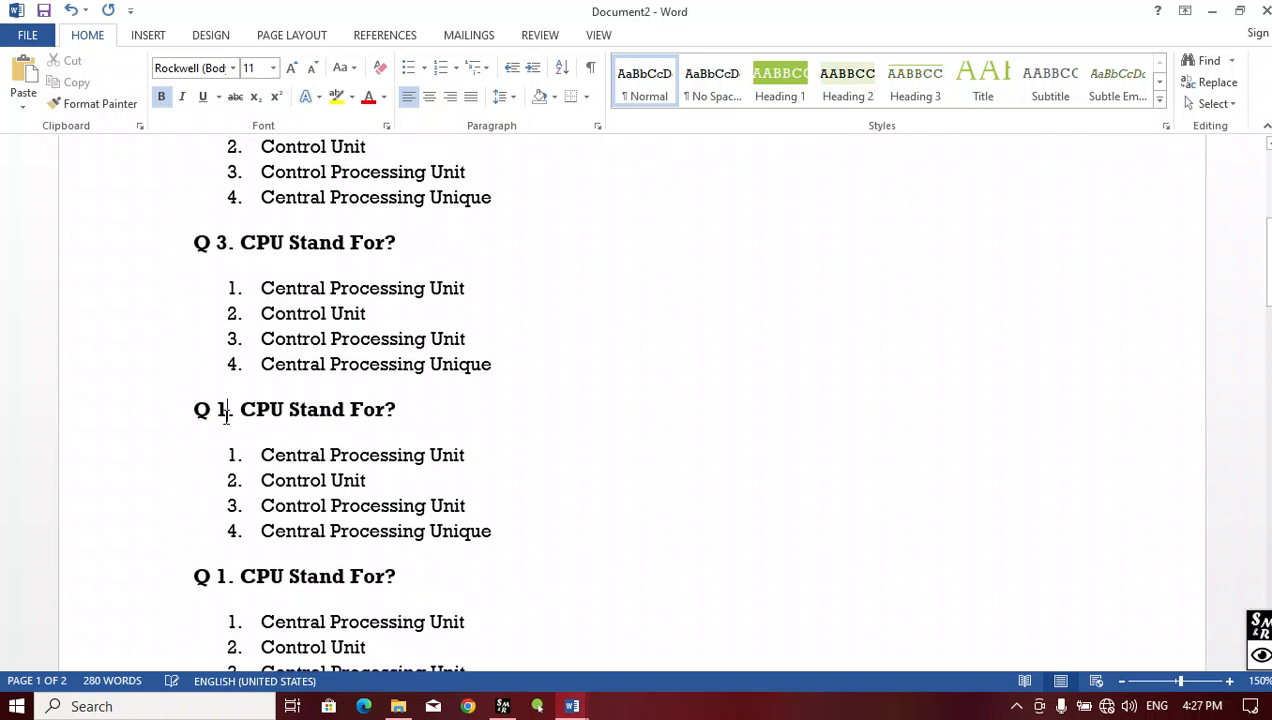
key("BackSpace")
type("4")
scroll(226, 418, "down", 3)
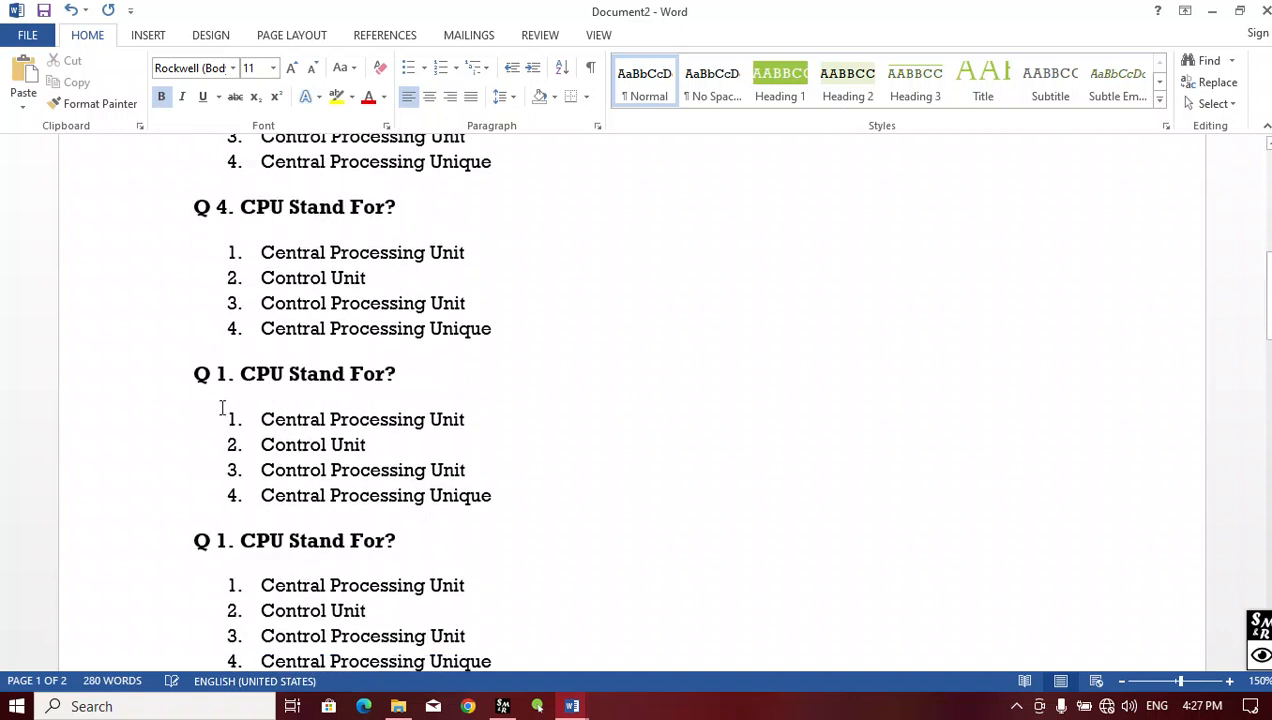
key("BackSpace")
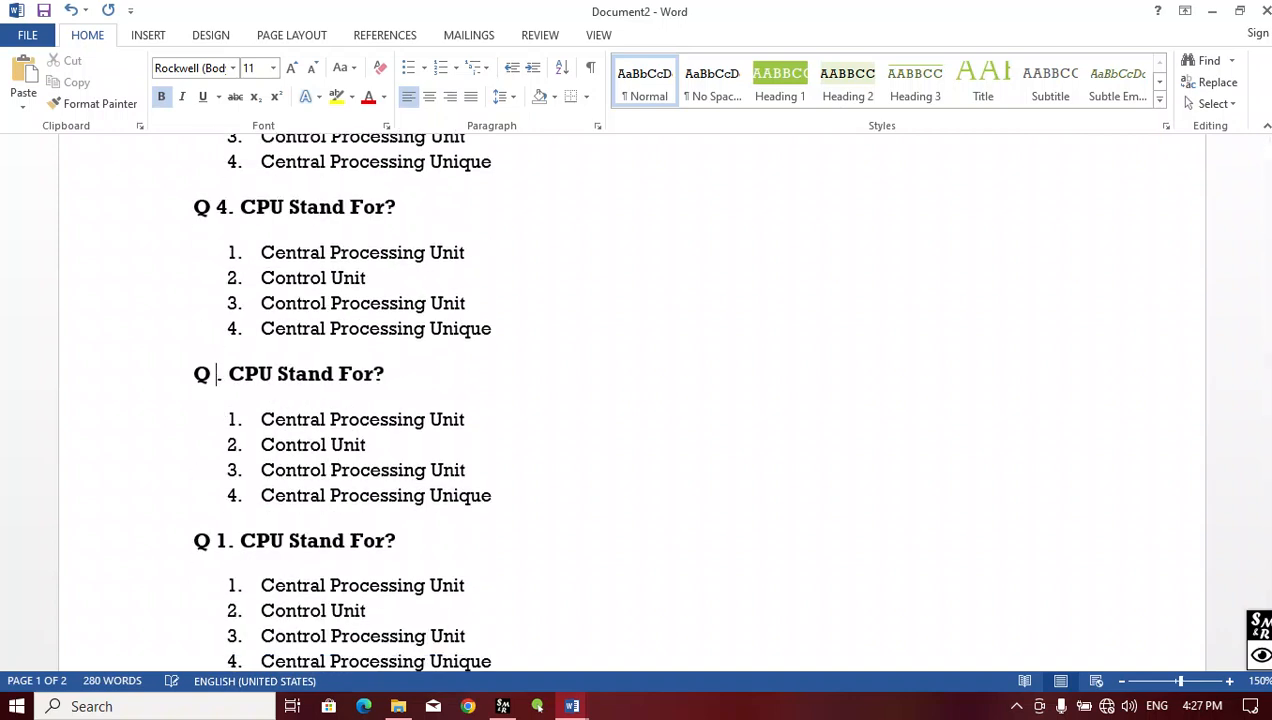
type("5")
scroll(230, 373, "down", 3)
key("BackSpace")
type("6")
- Renumber the last two question headings on the first page as Q 7 and Q 8
scroll(228, 335, "down", 3)
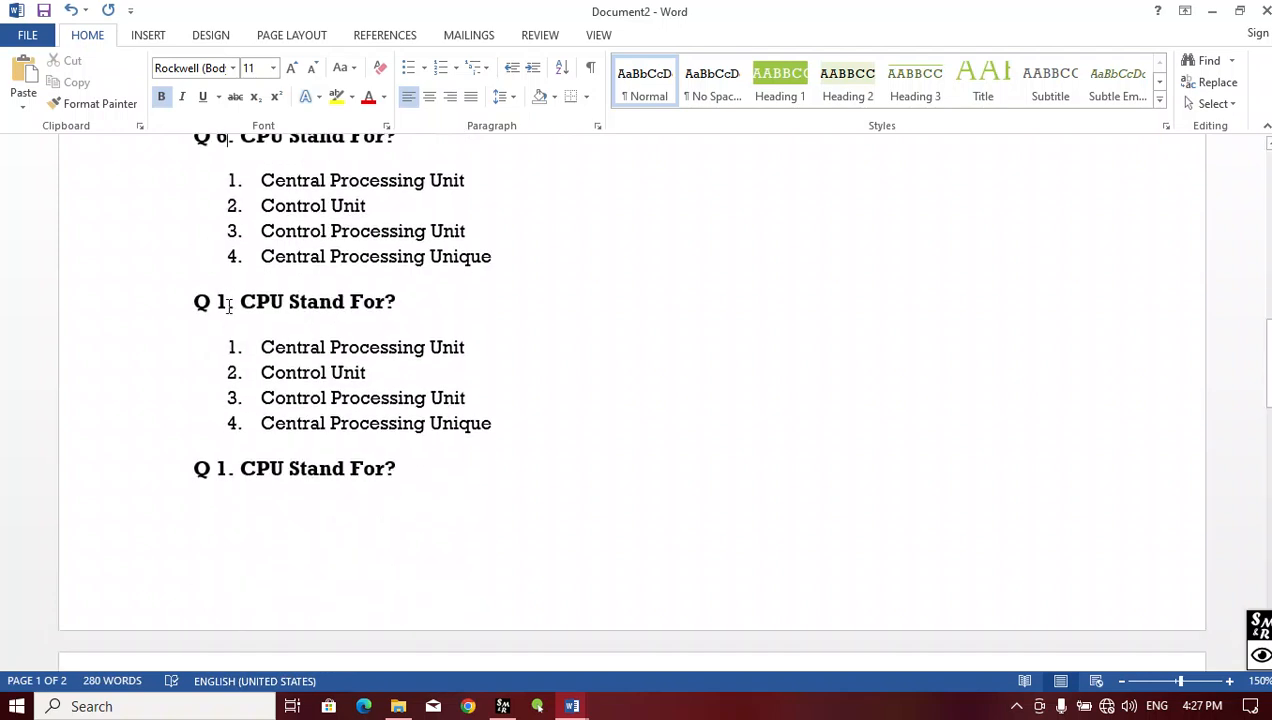
left_click(228, 303)
key("BackSpace")
type("7")
scroll(228, 330, "down", 5)
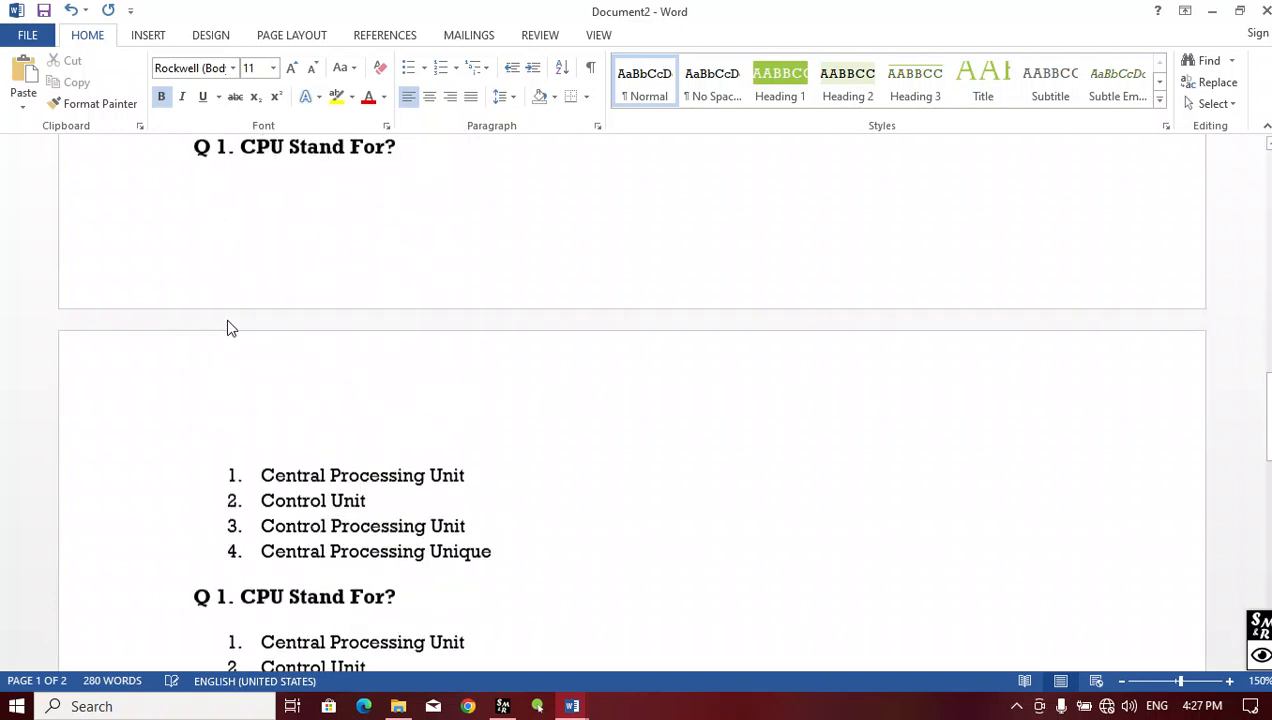
scroll(230, 352, "up", 4)
left_click(228, 265)
key("BackSpace")
type("8")
scroll(221, 315, "down", 3)
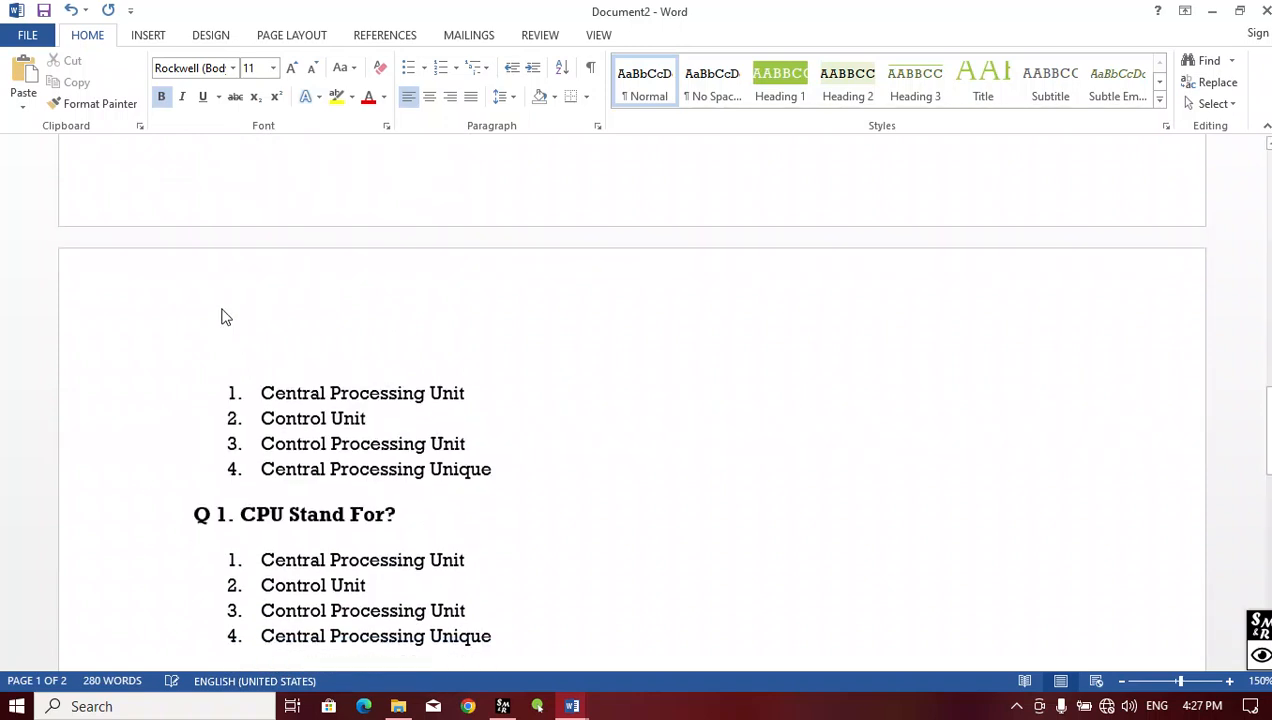
- Renumber the first two question headings on the second page as Q 9 and Q 10
left_click(228, 513)
key("BackSpace")
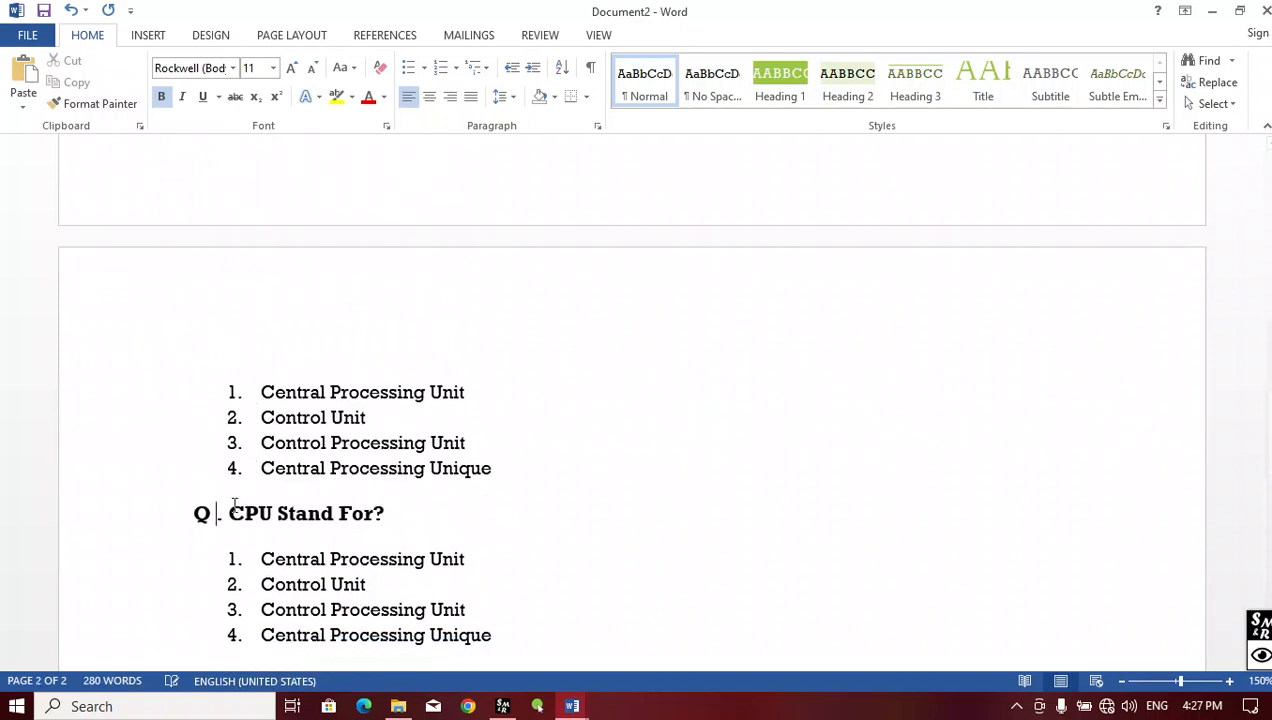
type("9")
scroll(230, 512, "down", 3)
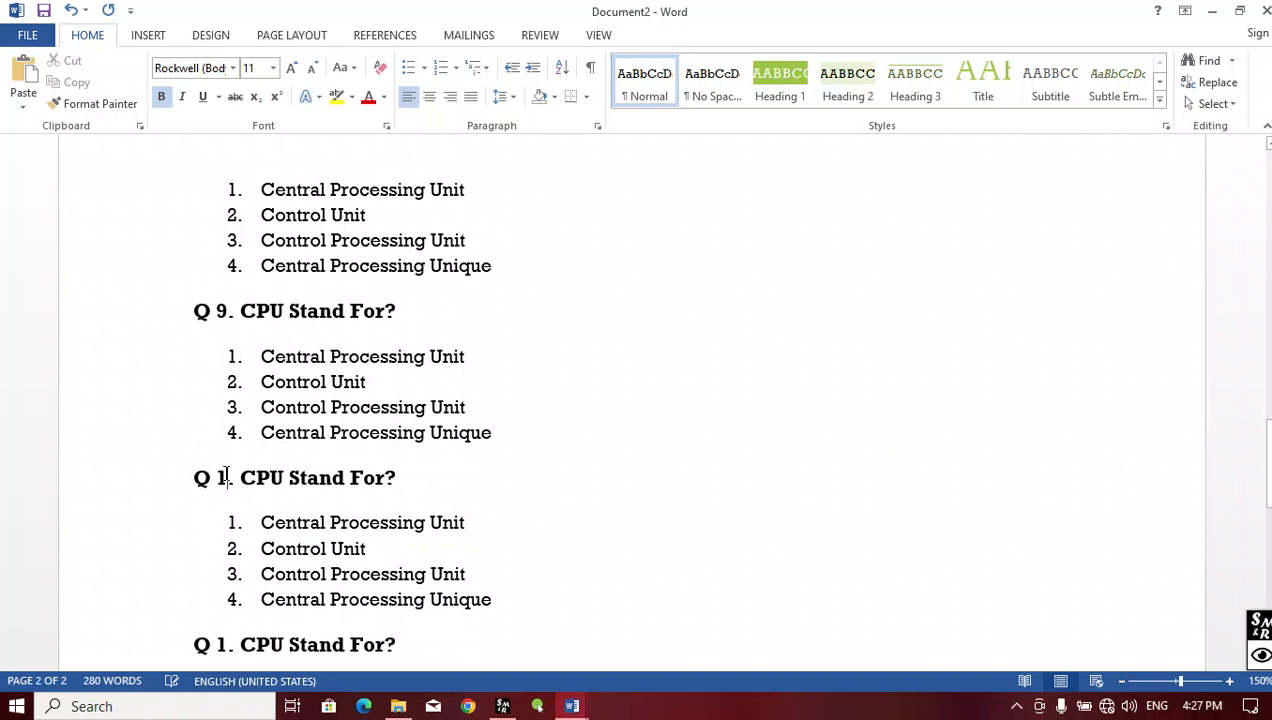
left_click(228, 478)
key("BackSpace")
type("10")
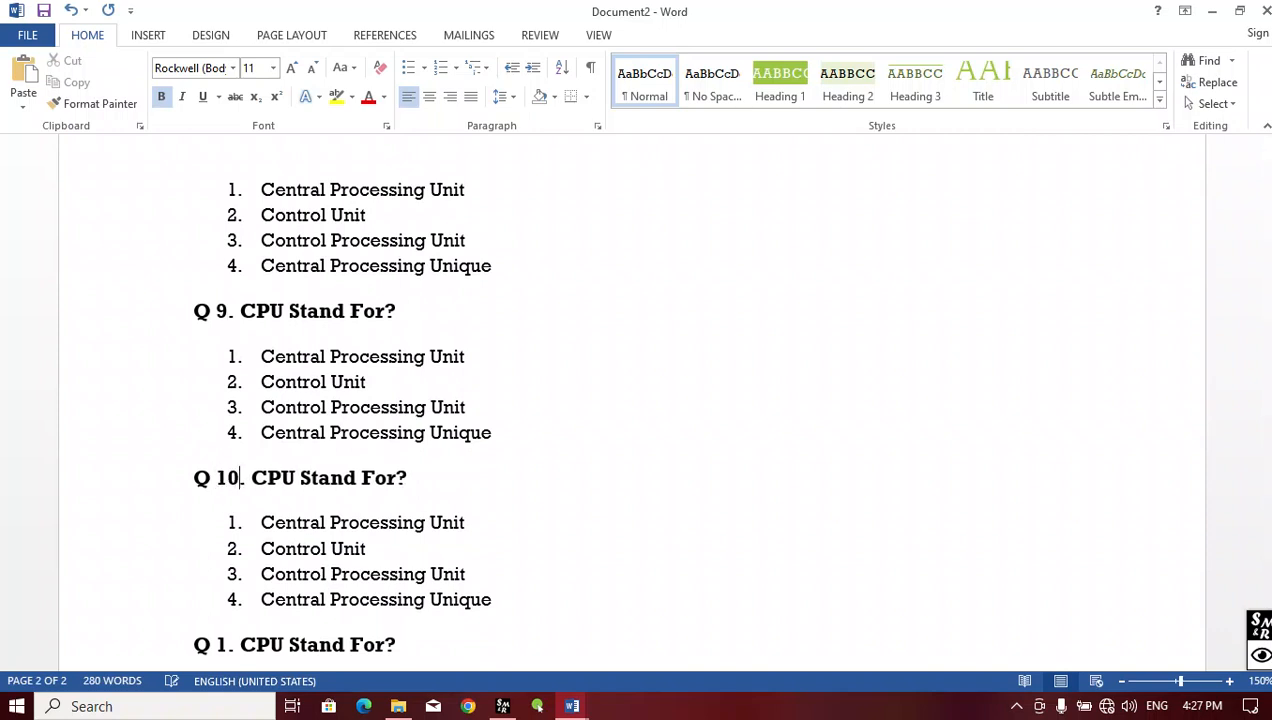
- Renumber the two question headings following Q 10 as Q 11 and Q 12
scroll(218, 458, "down", 3)
left_click(226, 444)
type("1")
scroll(226, 444, "down", 2)
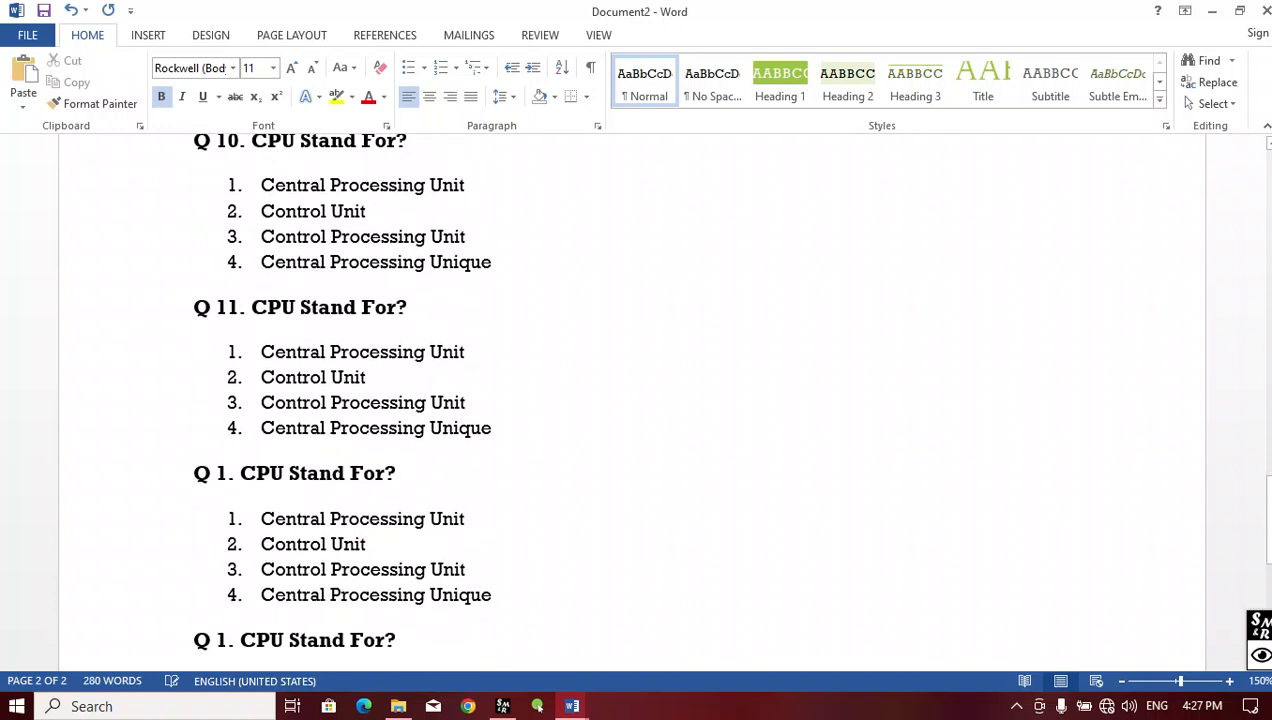
left_click(228, 473)
type("2")
- Renumber the last two question headings in the document as Q 13 and Q 14
scroll(224, 420, "down", 4)
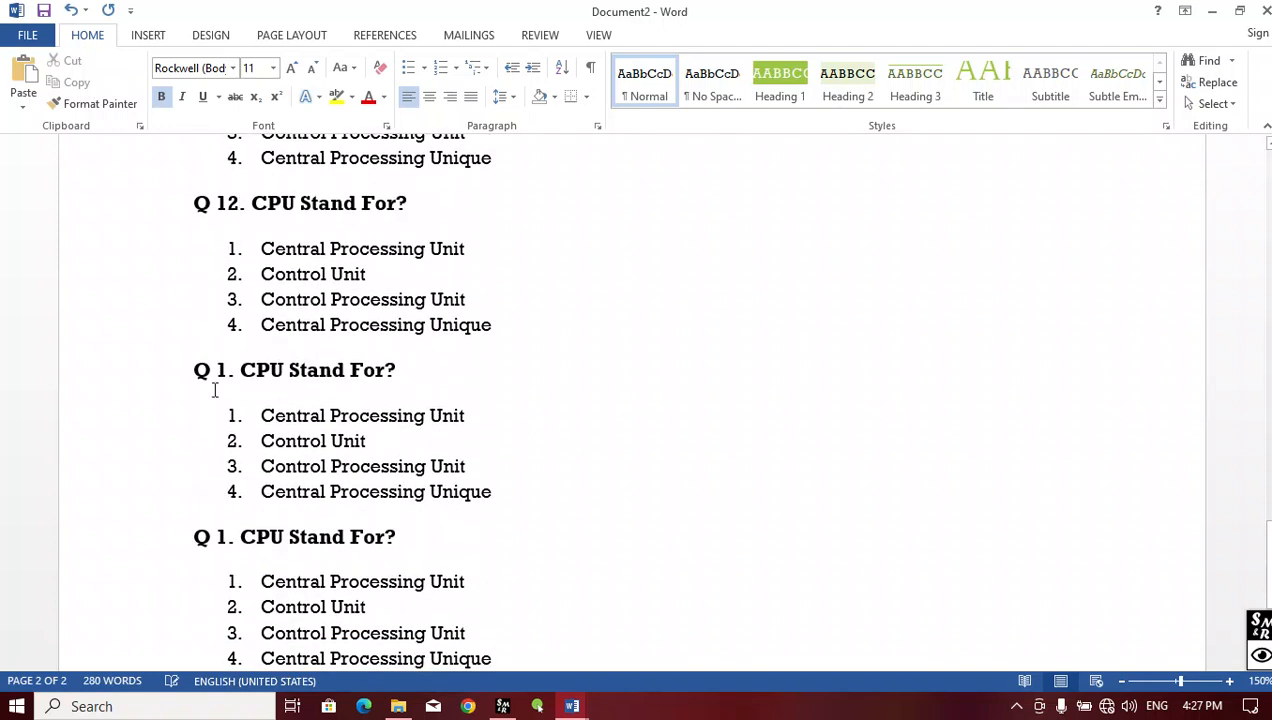
left_click(236, 371)
type("3")
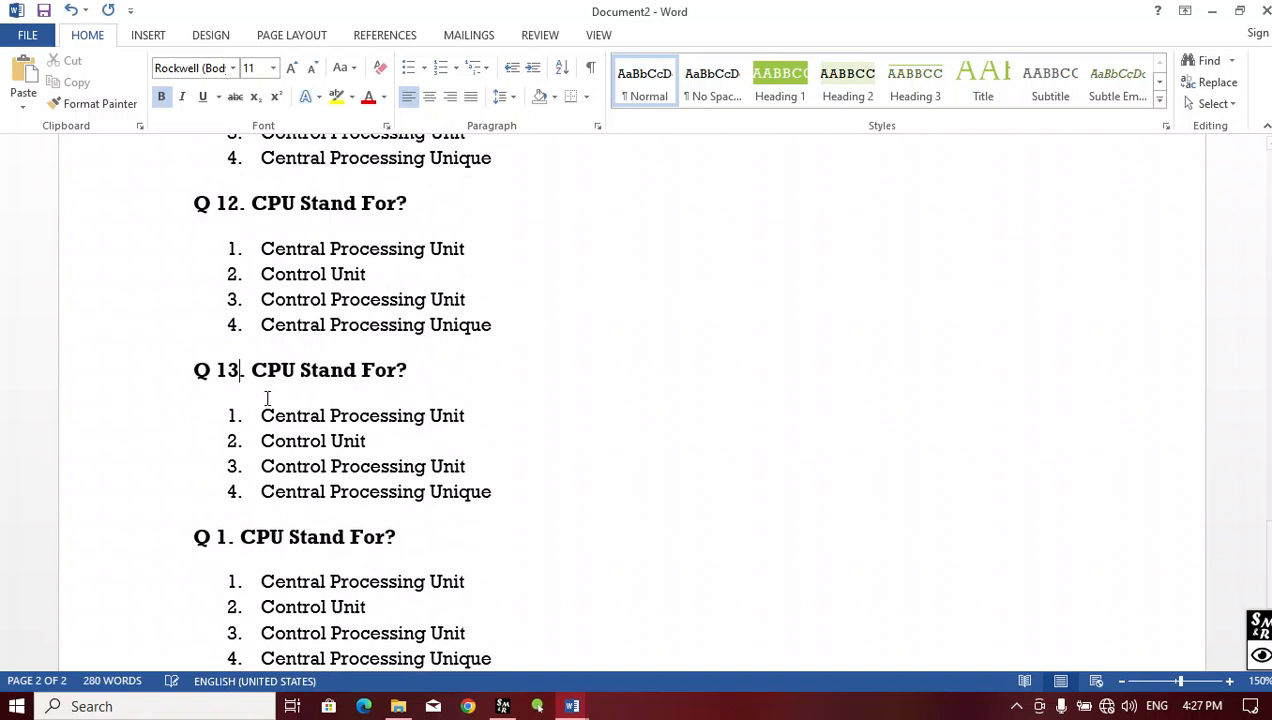
scroll(238, 350, "down", 3)
left_click(226, 337)
type("4")
- Review the renumbered questions across both pages and look at the available column layouts
scroll(226, 355, "down", 1)
scroll(369, 413, "up", 6)
scroll(369, 413, "down", 6)
scroll(412, 440, "up", 4)
scroll(412, 434, "up", 20)
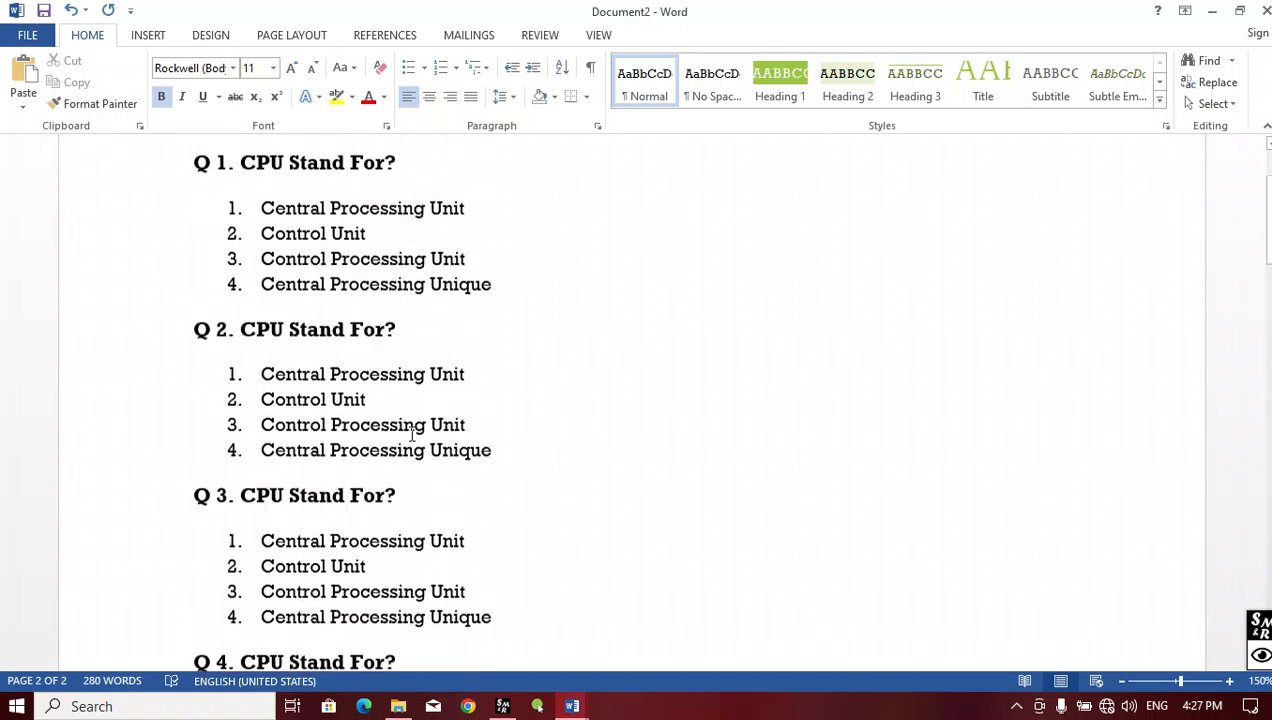
scroll(412, 434, "up", 3)
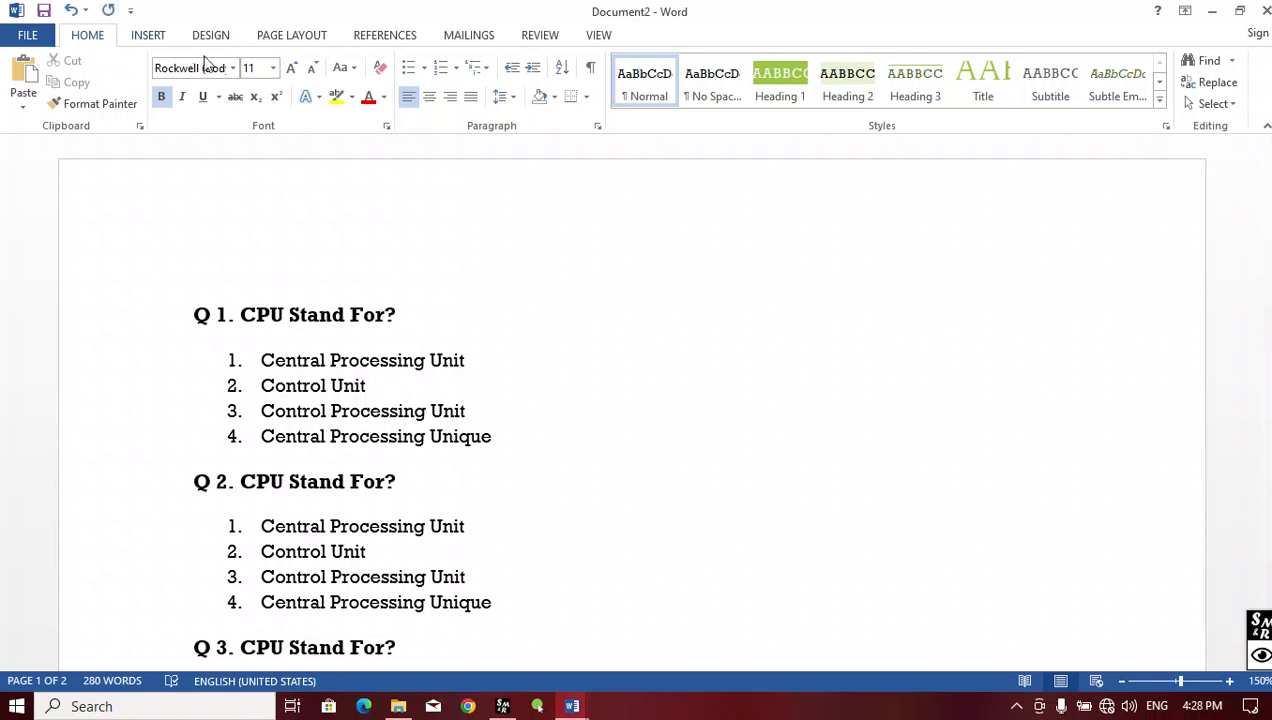
left_click(294, 38)
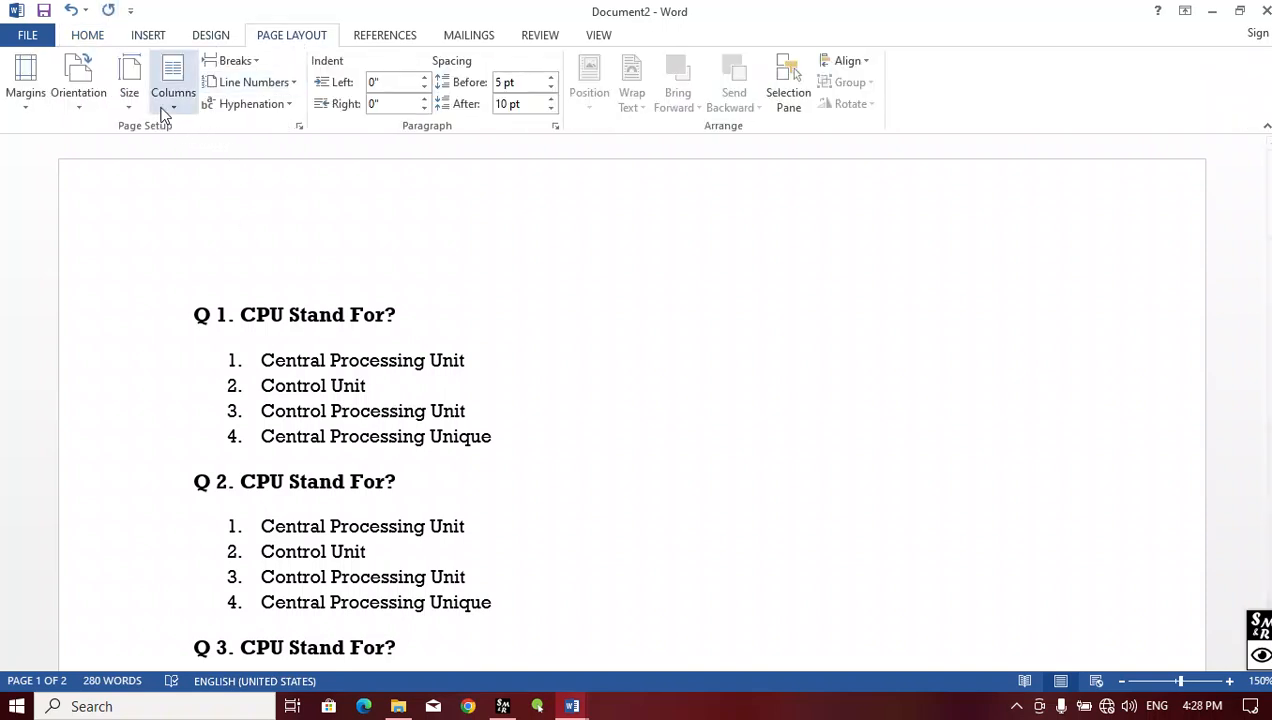
left_click(165, 106)
left_click(576, 296)
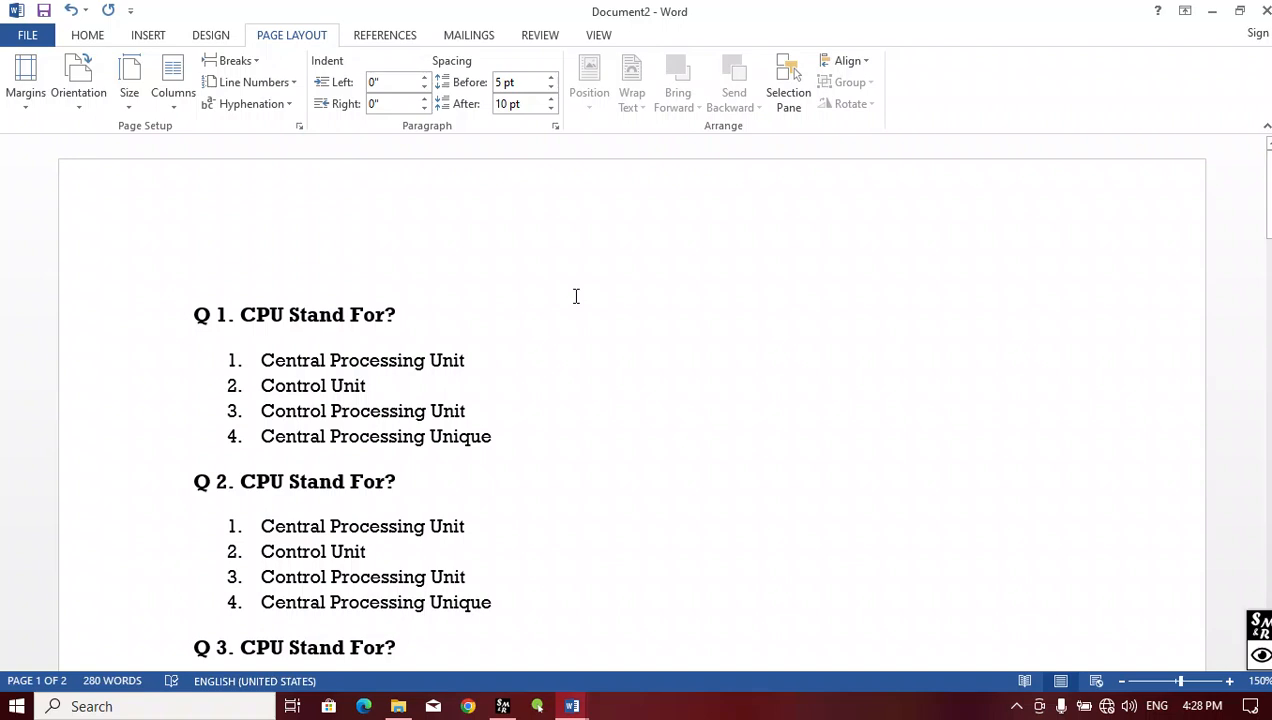
scroll(300, 284, "down", 14)
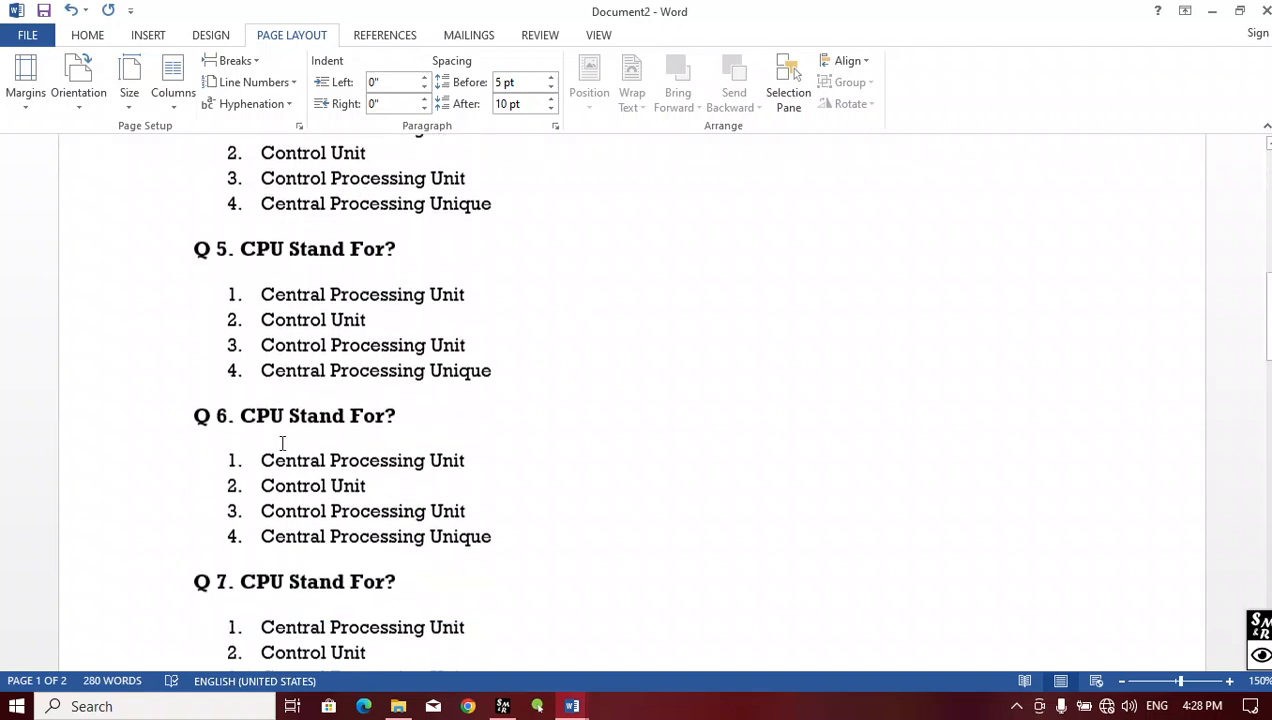
scroll(282, 456, "up", 7)
scroll(602, 415, "up", 8)
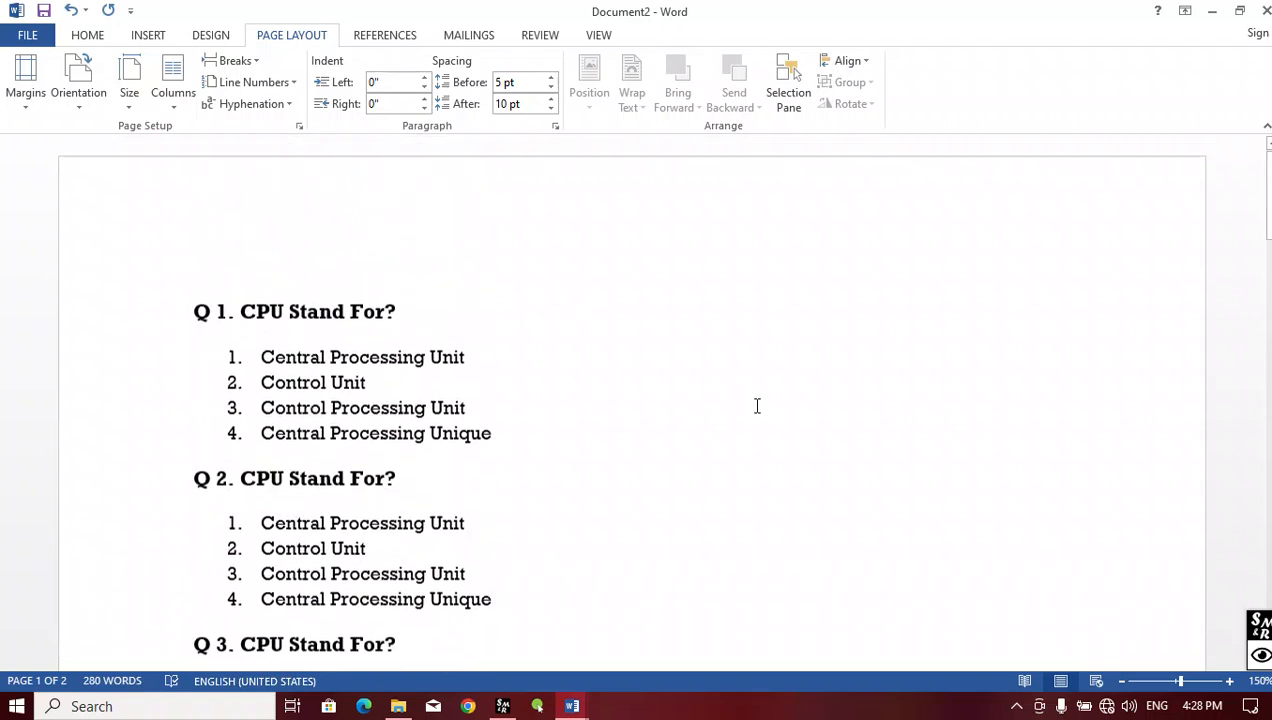
scroll(534, 360, "down", 1)
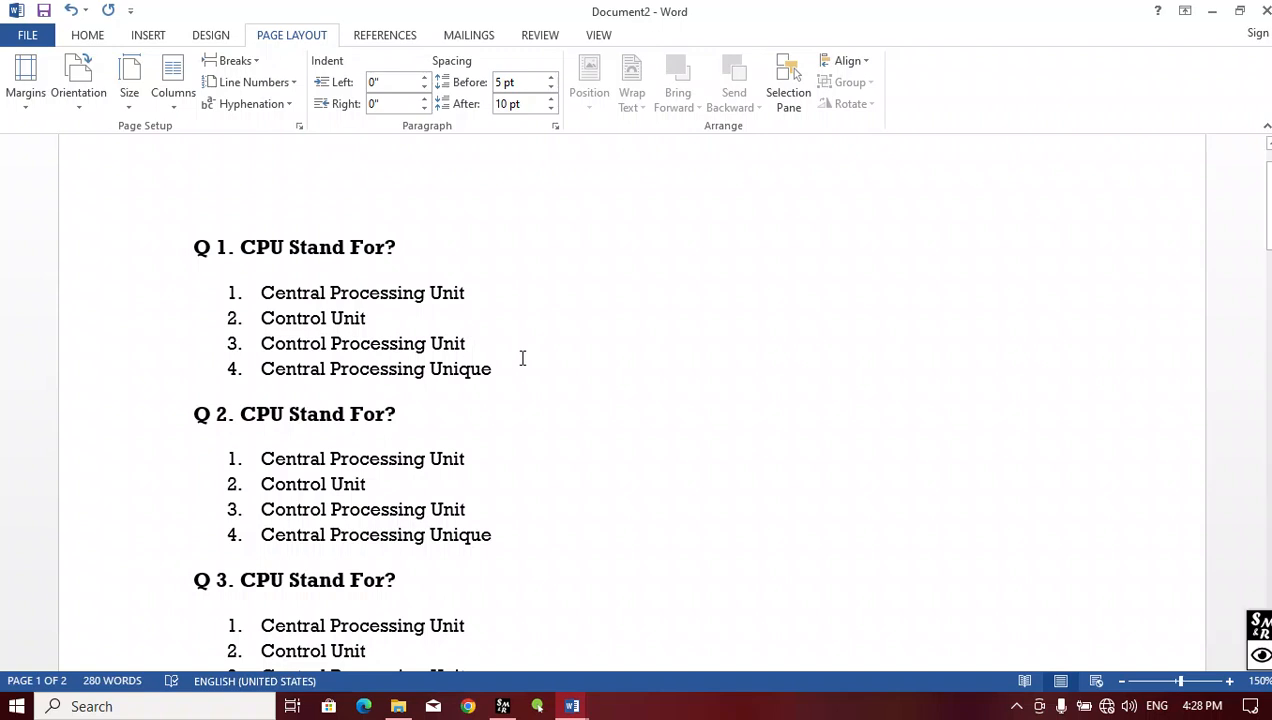
- Lay out the entire document text in two columns and check how the questions are distributed on the page
key("ctrl+a")
left_click(173, 92)
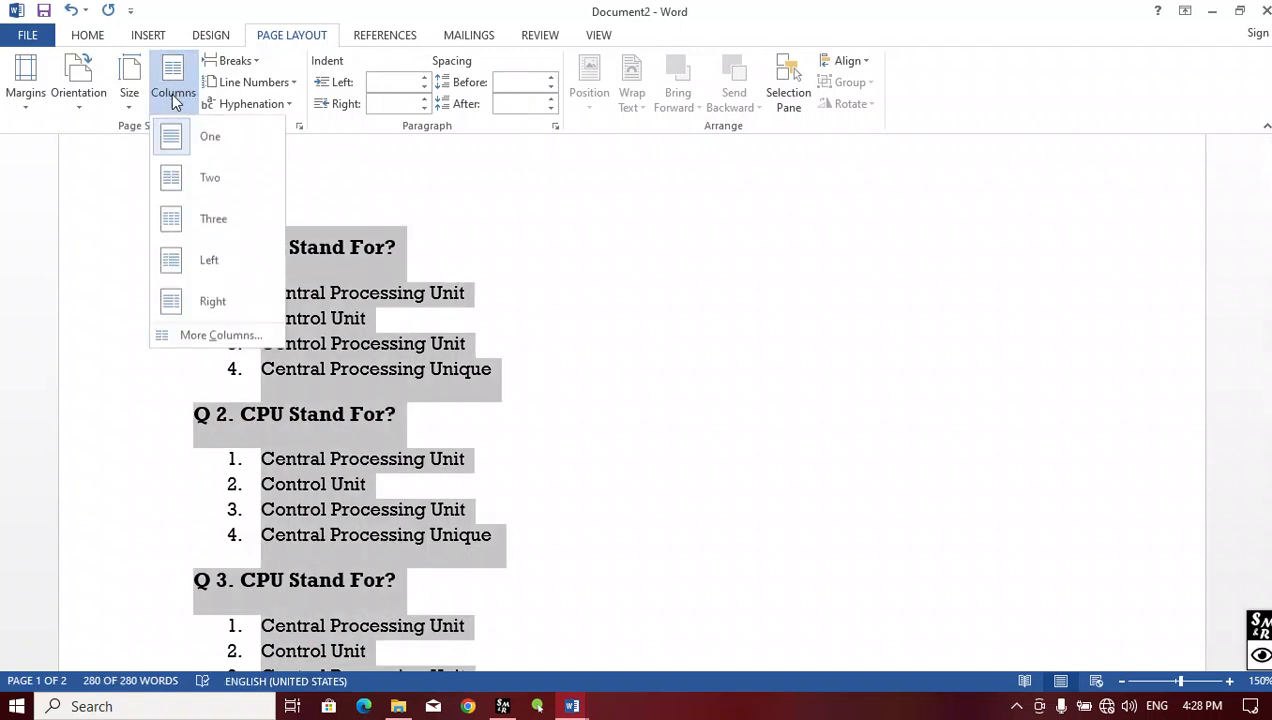
left_click(205, 180)
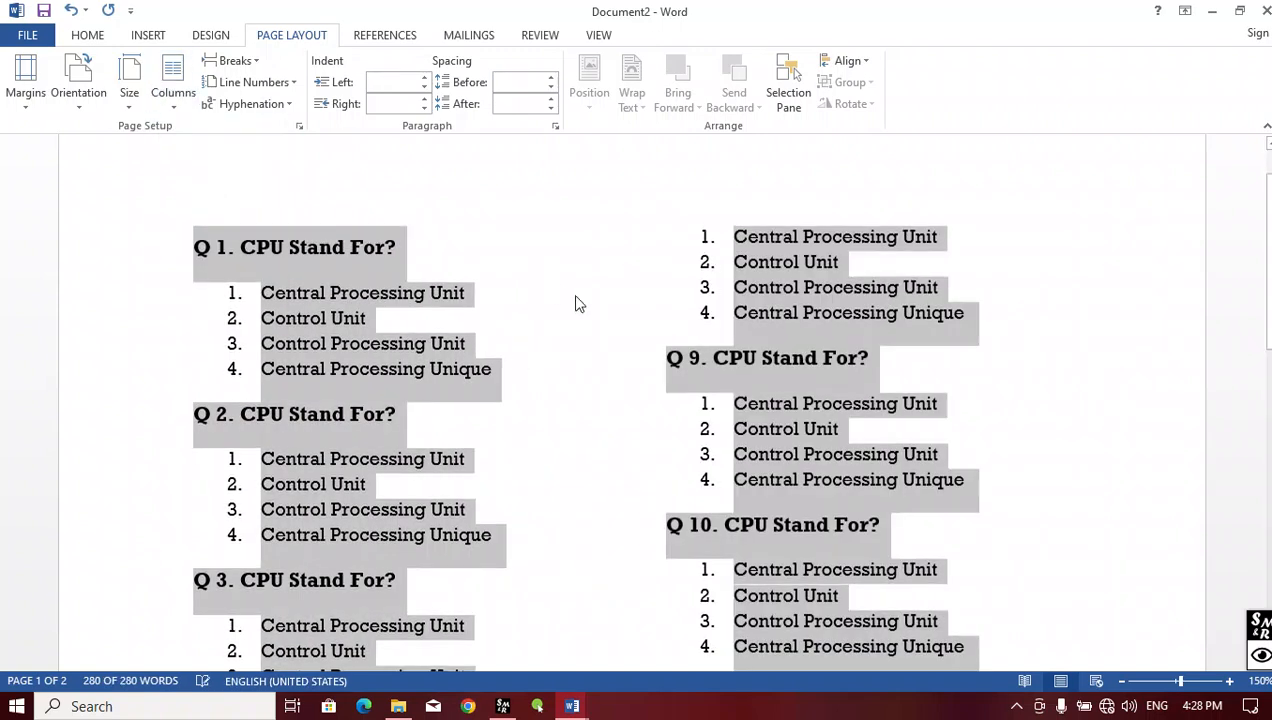
left_click(580, 300)
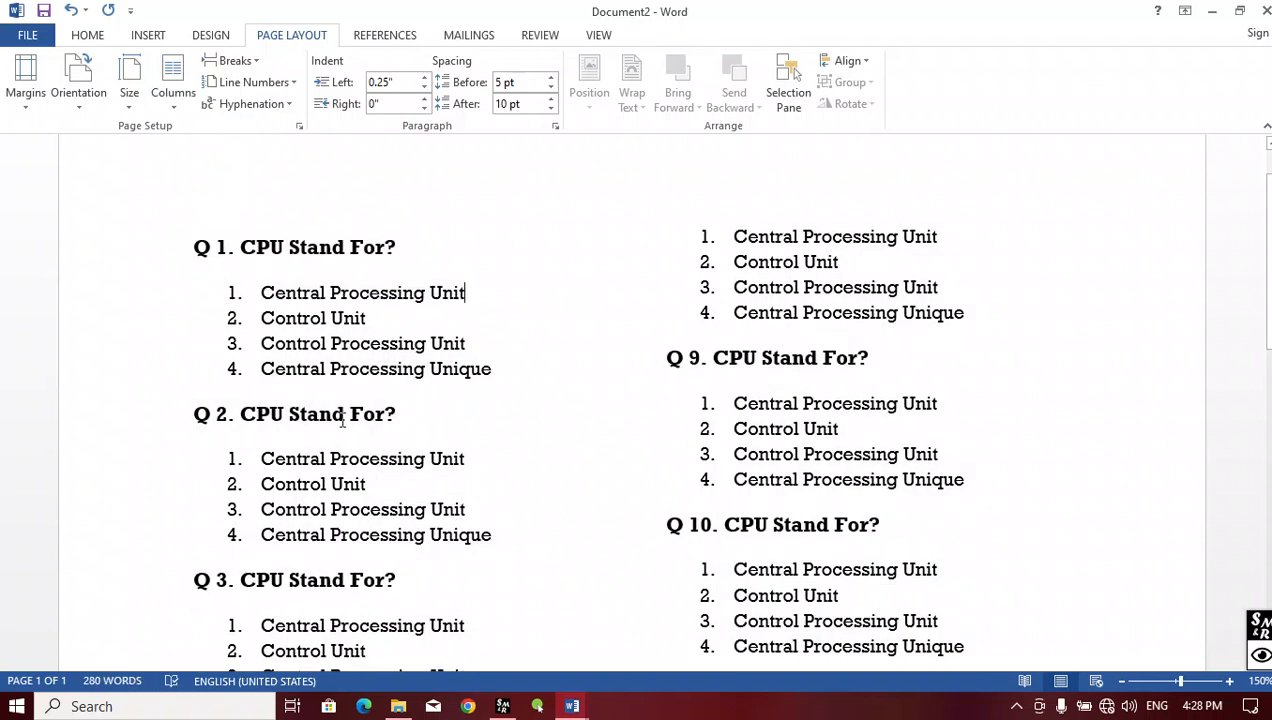
scroll(343, 421, "down", 1)
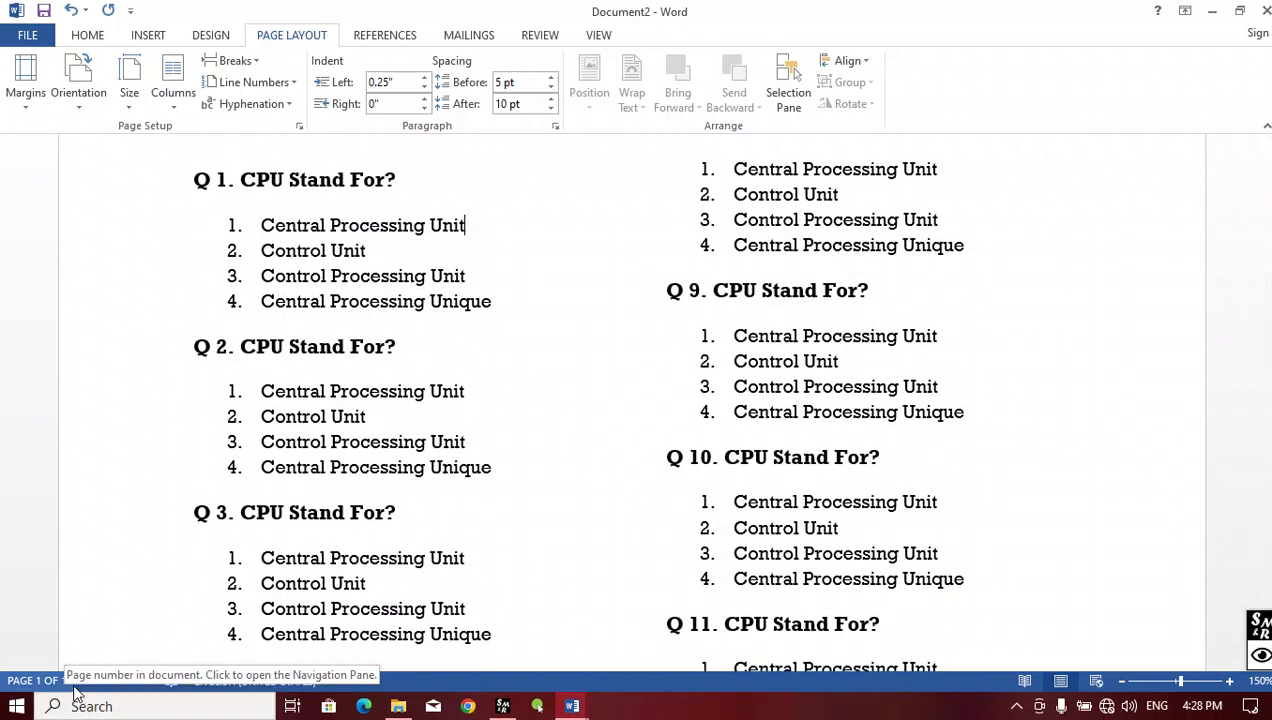
scroll(230, 300, "down", 7)
scroll(232, 345, "down", 5)
scroll(532, 471, "up", 13)
scroll(714, 401, "down", 3)
scroll(714, 401, "down", 12)
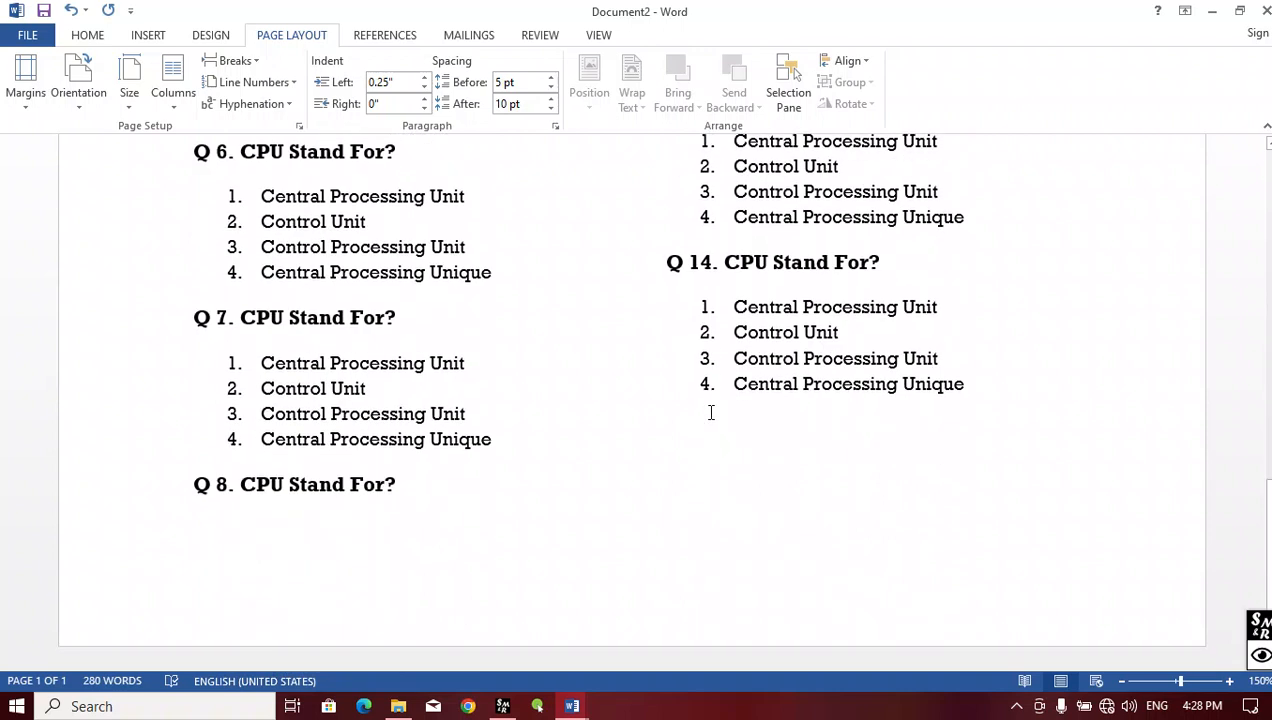
- Undo the two-column layout to compare the questions in a single column, and reapply it
key("ctrl+a")
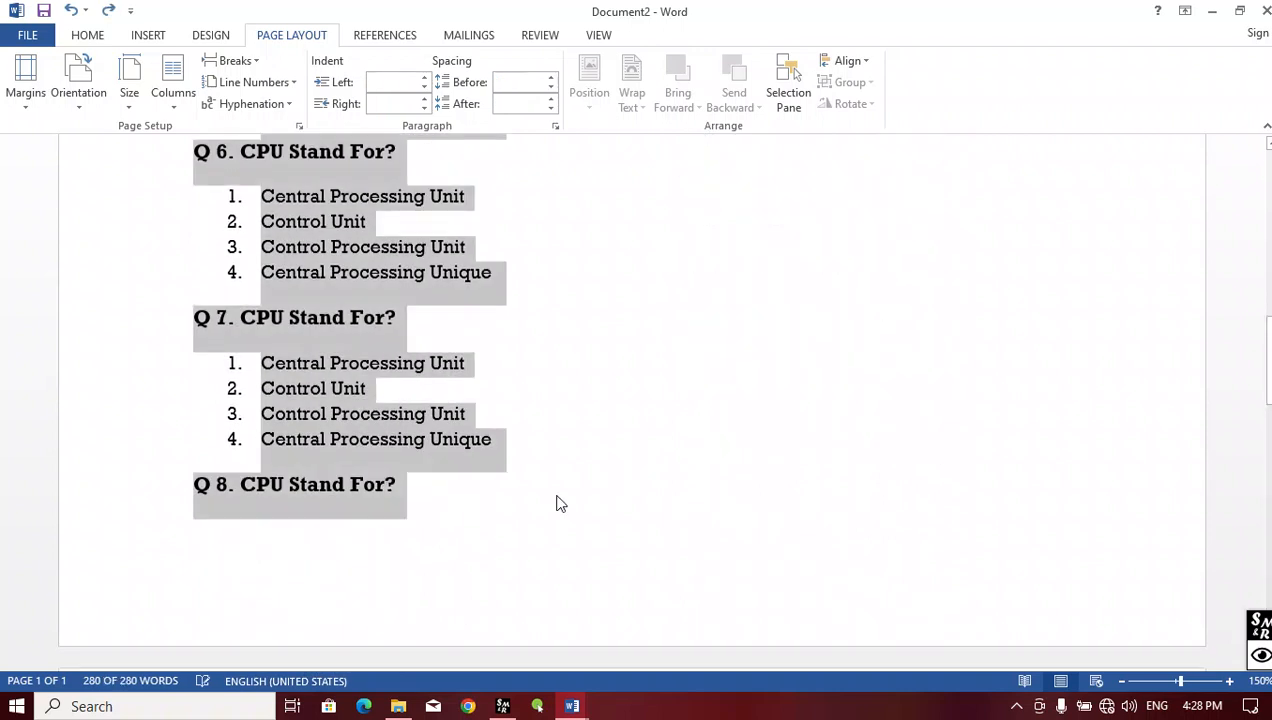
scroll(406, 530, "down", 5)
scroll(344, 474, "down", 15)
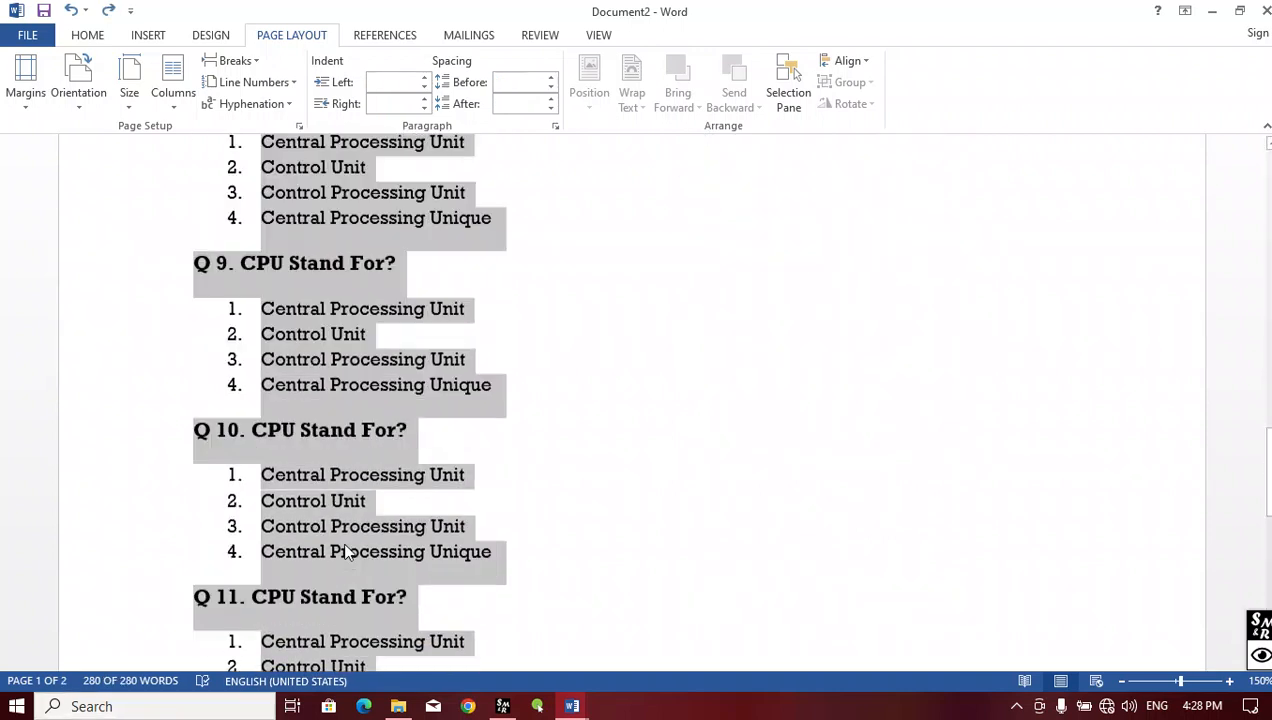
left_click(338, 517)
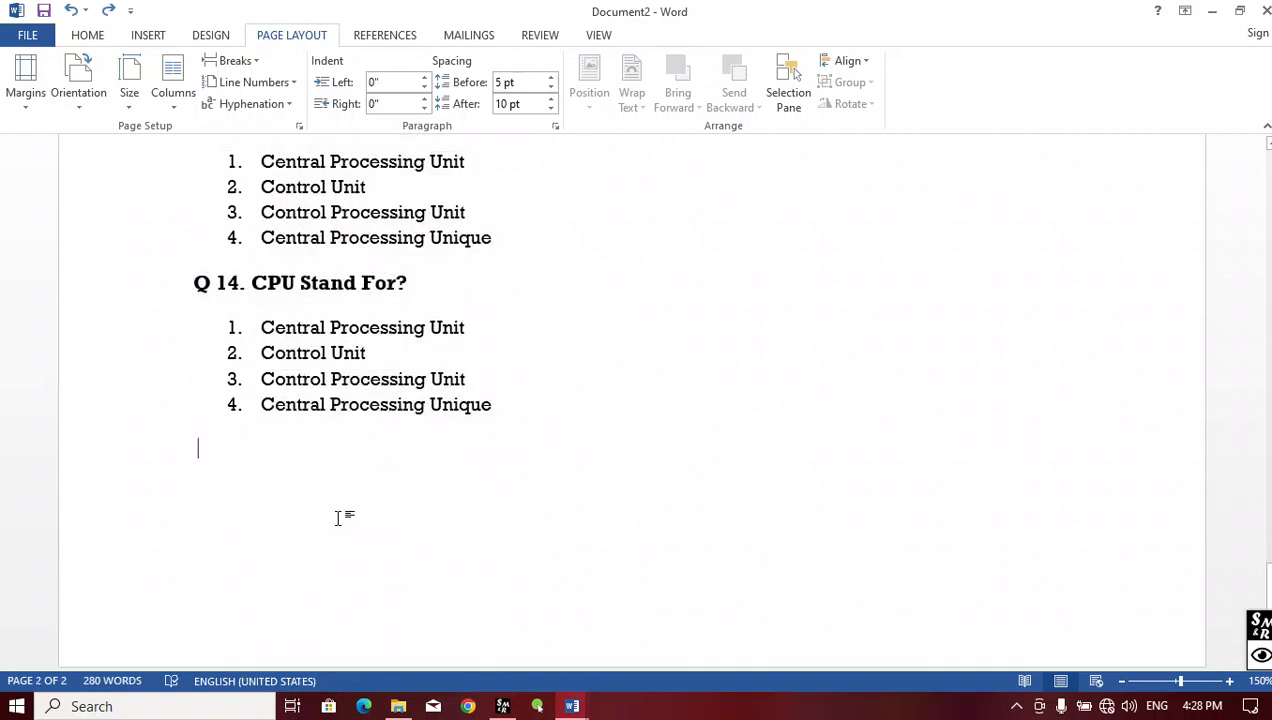
key("ctrl+y")
- Change the selected question text to a three-column layout and check the page
scroll(338, 525, "up", 3)
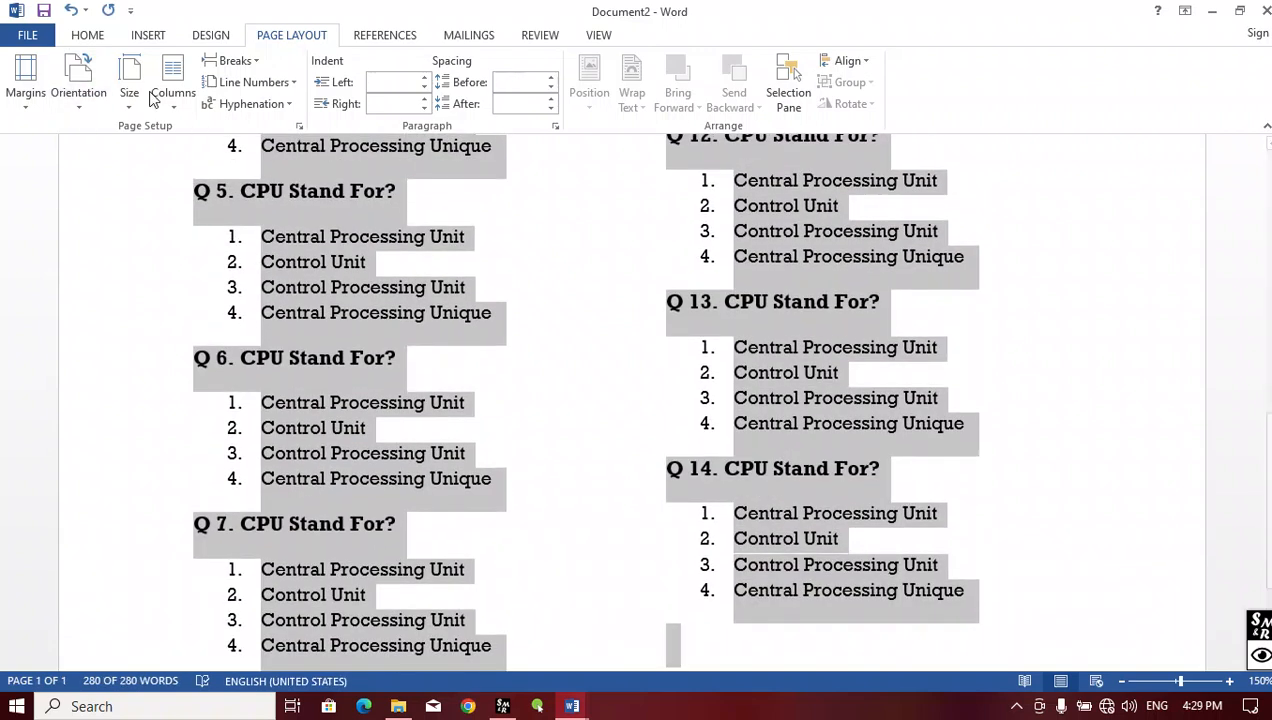
left_click(177, 108)
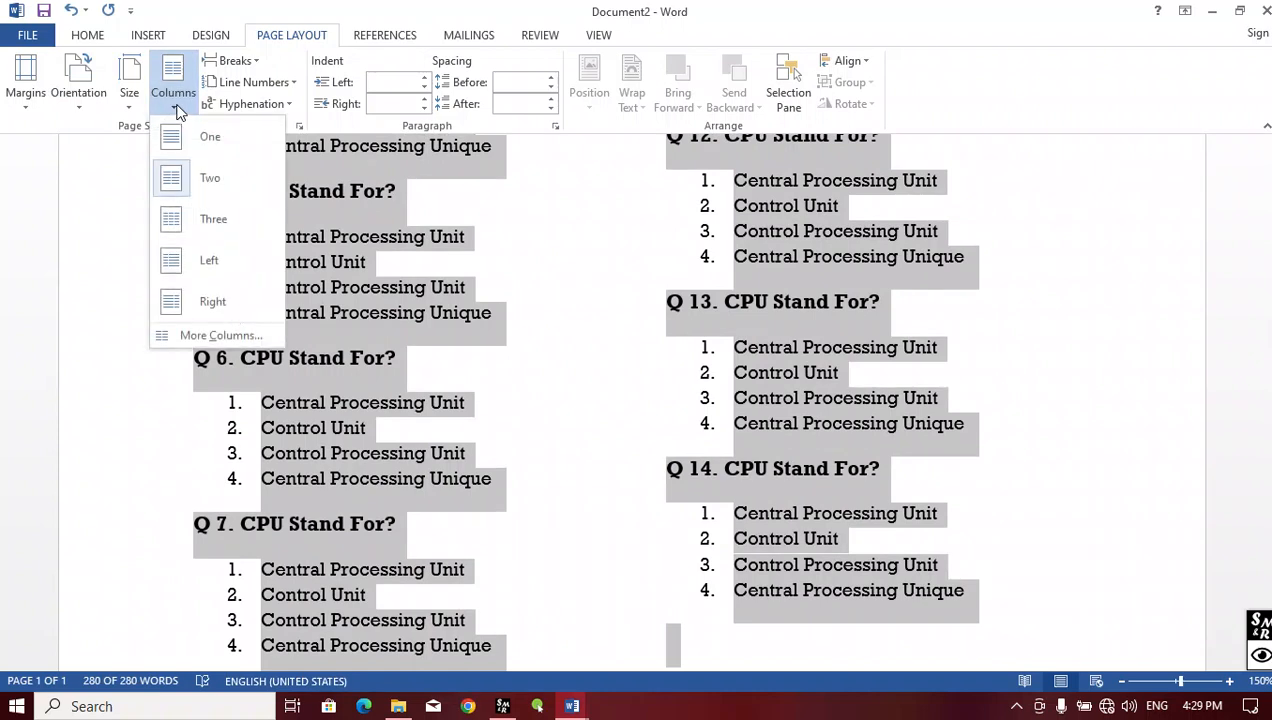
left_click(210, 218)
scroll(505, 307, "up", 5)
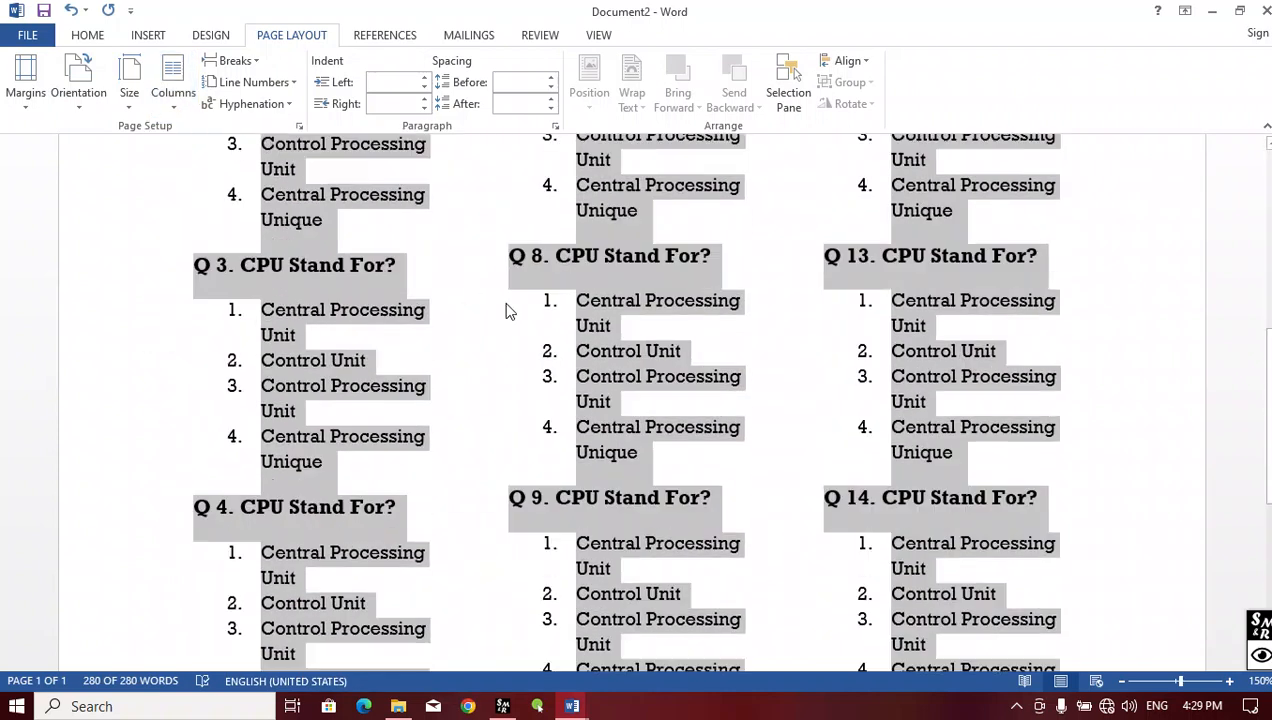
scroll(758, 437, "down", 5)
scroll(758, 437, "up", 5)
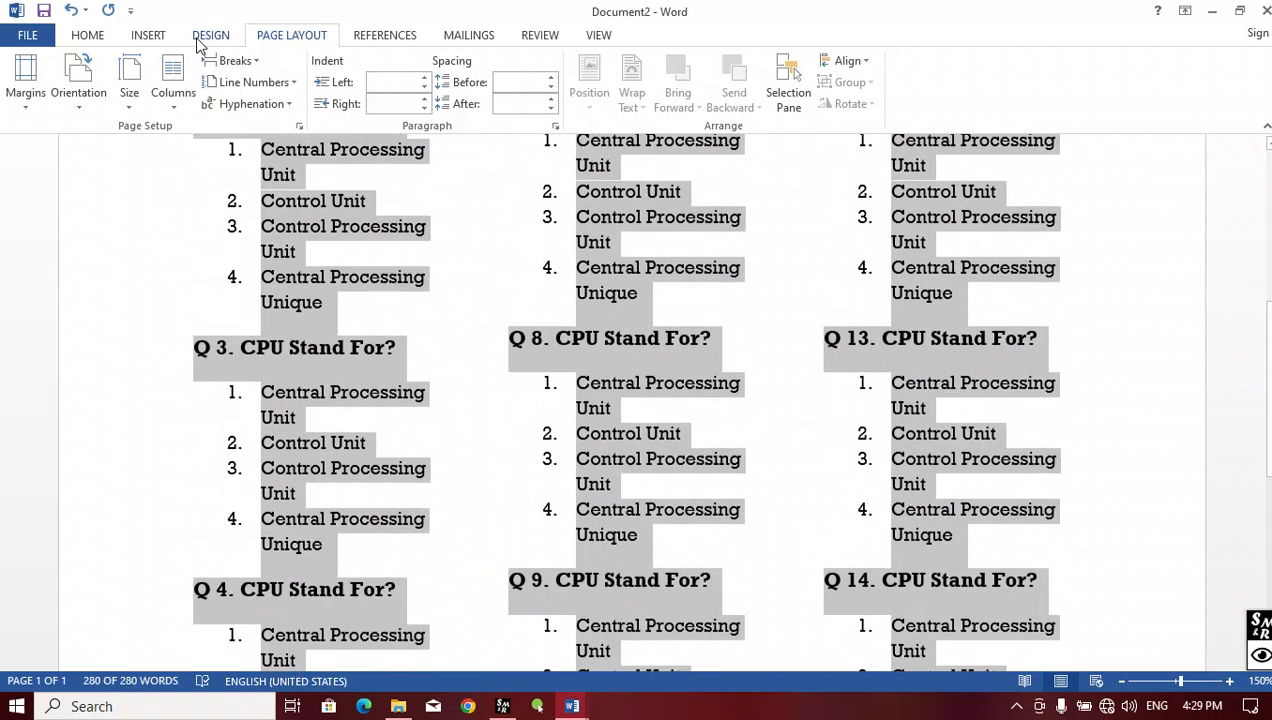
- Switch the selected text through the one-, two- and three-column layouts, return it to one column, and deselect it
left_click(159, 108)
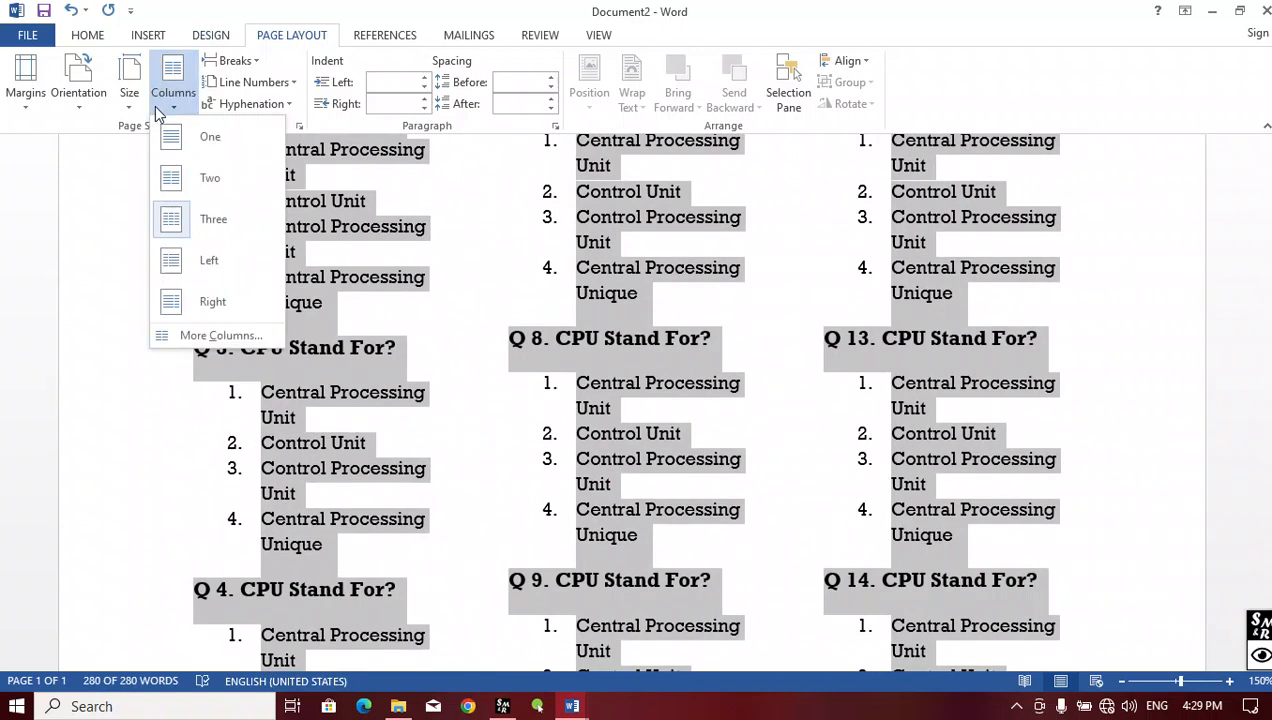
left_click(173, 85)
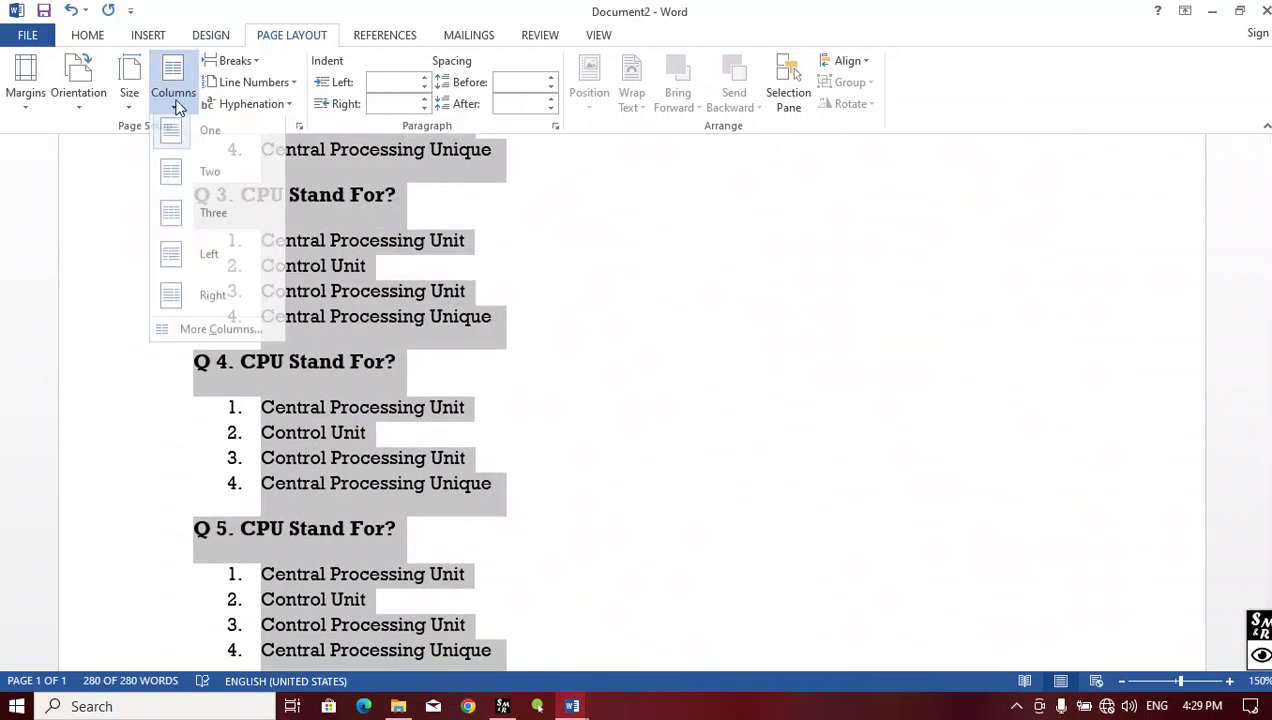
left_click(180, 178)
left_click(173, 85)
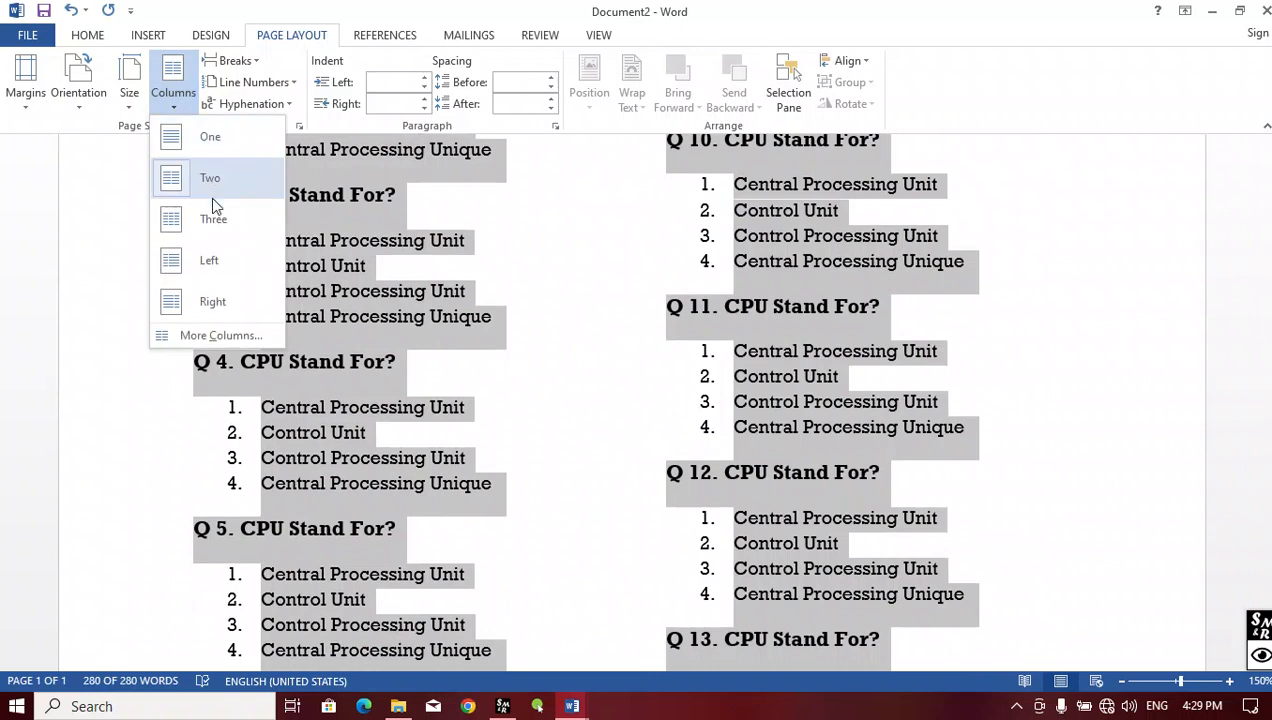
left_click(205, 218)
left_click(173, 85)
left_click(193, 150)
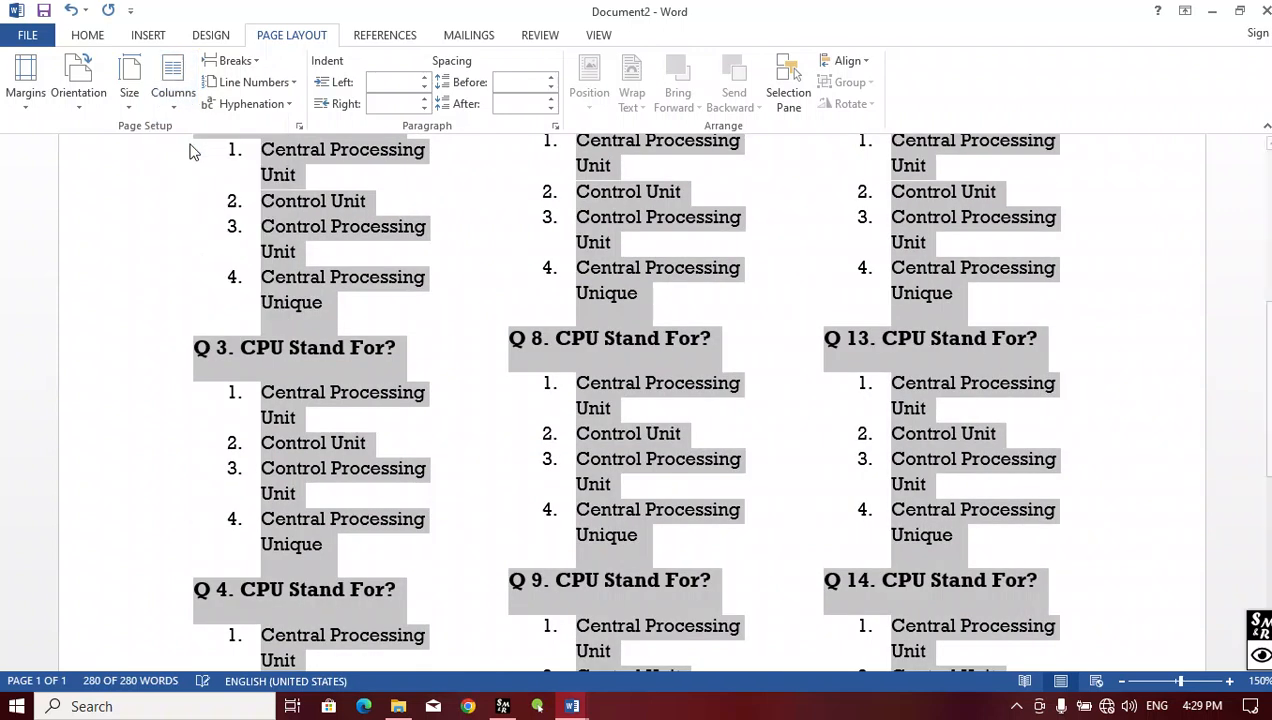
scroll(327, 227, "up", 5)
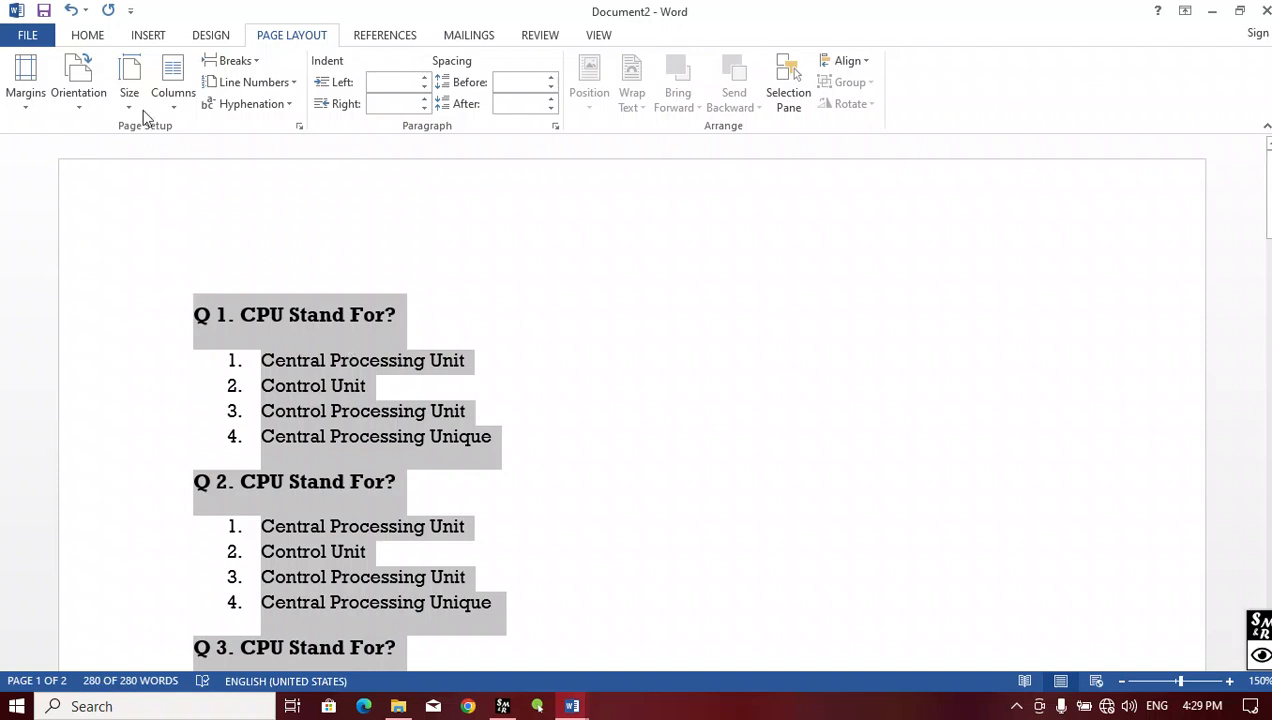
left_click(468, 362)
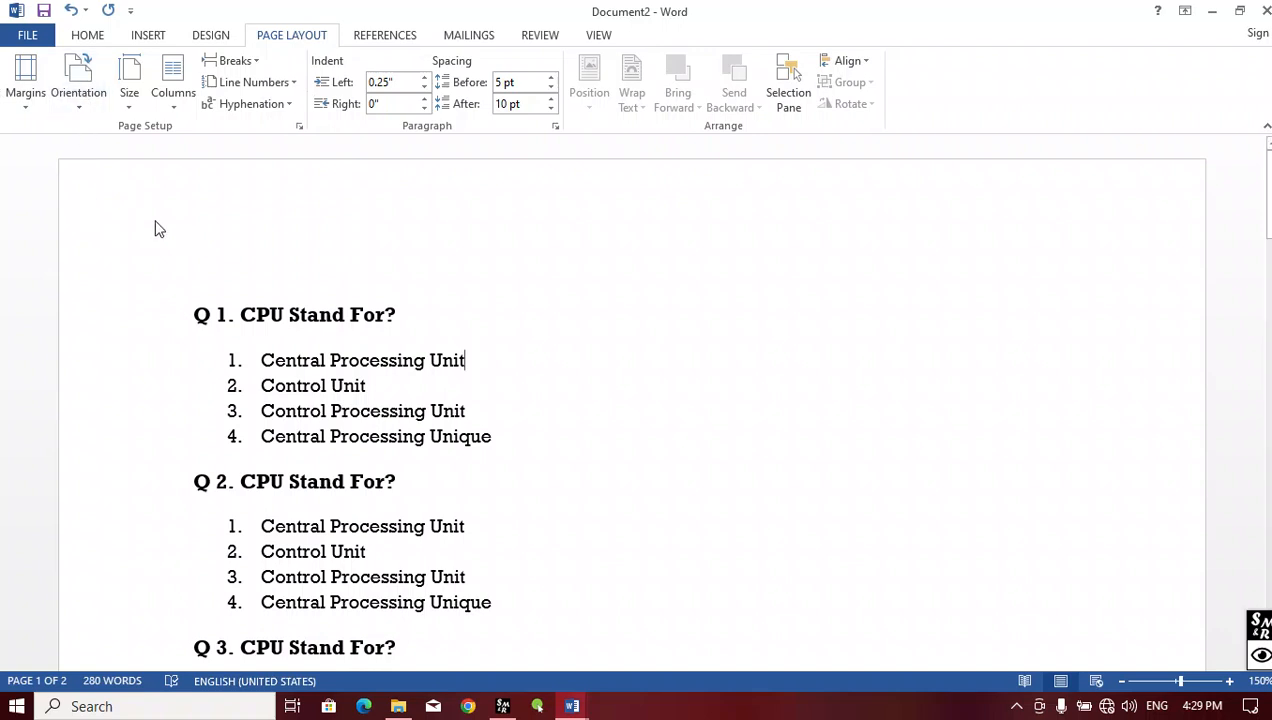
left_click(411, 320)
left_click(473, 317)
left_click_drag(1261, 630, 936, 508)
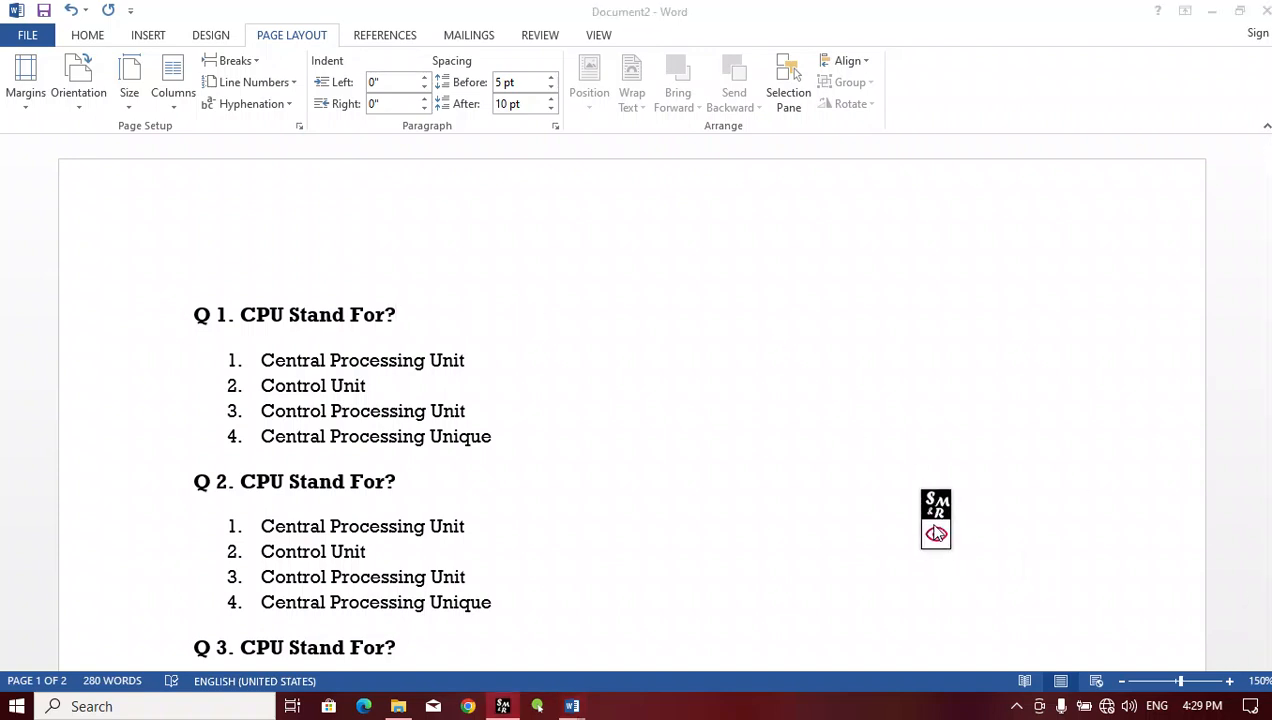
left_click(936, 533)
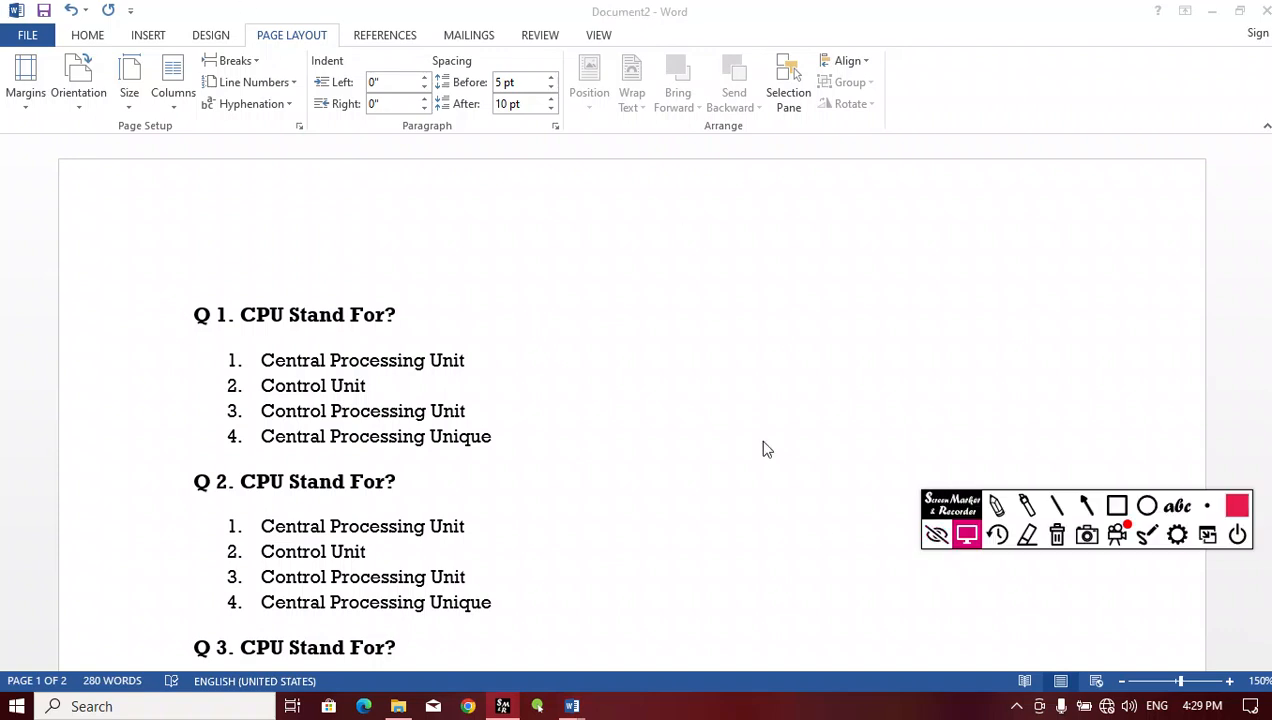
left_click(1118, 537)
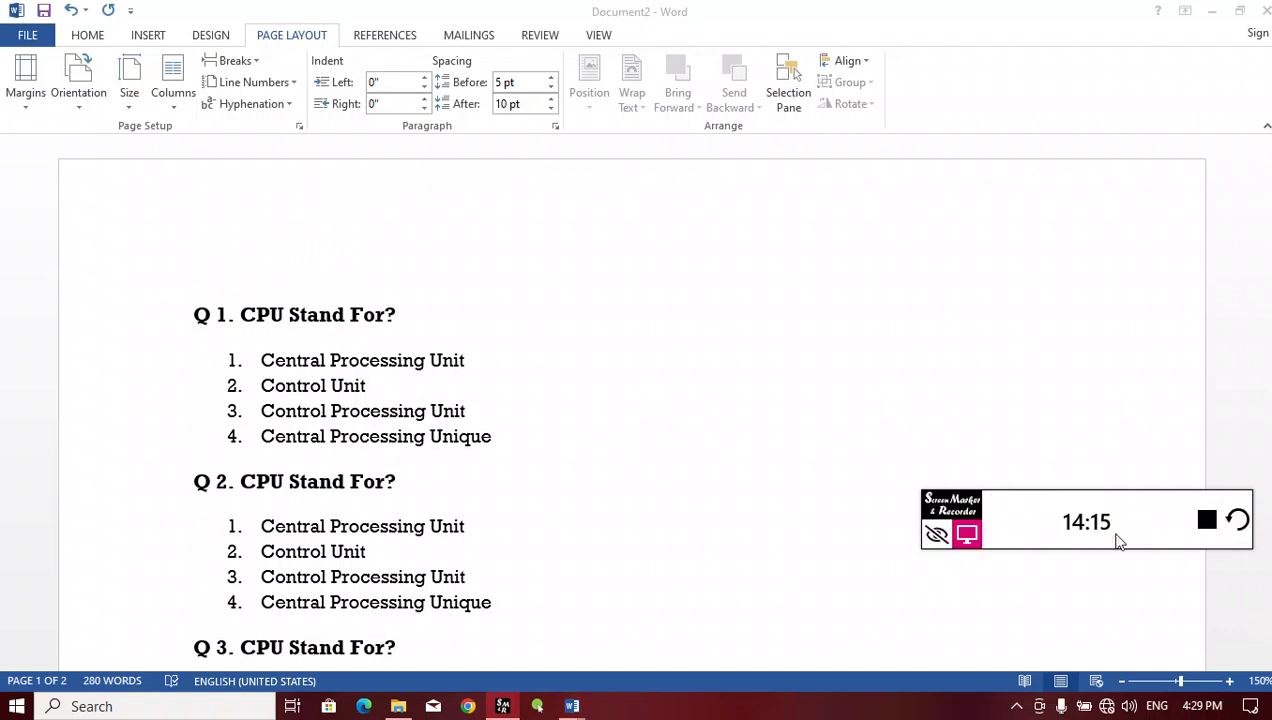